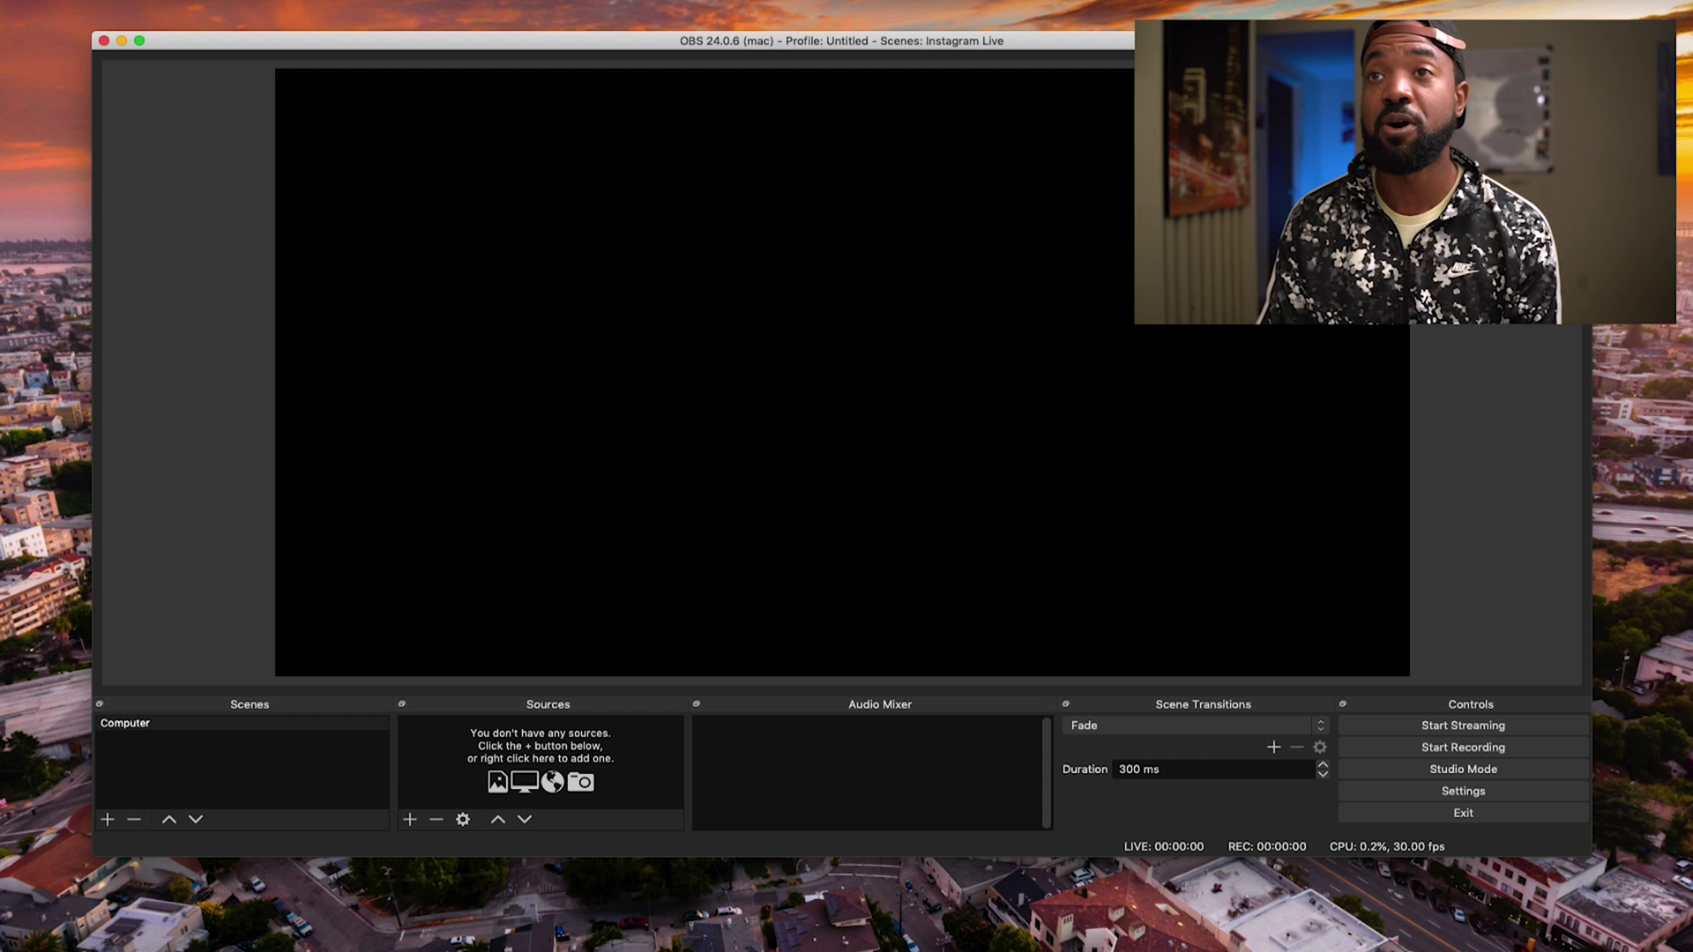
- Create and switch to a new profile named 'Instagram Live Test', then open Settings
{"action": "left_click", "coordinate": [231, 1]}
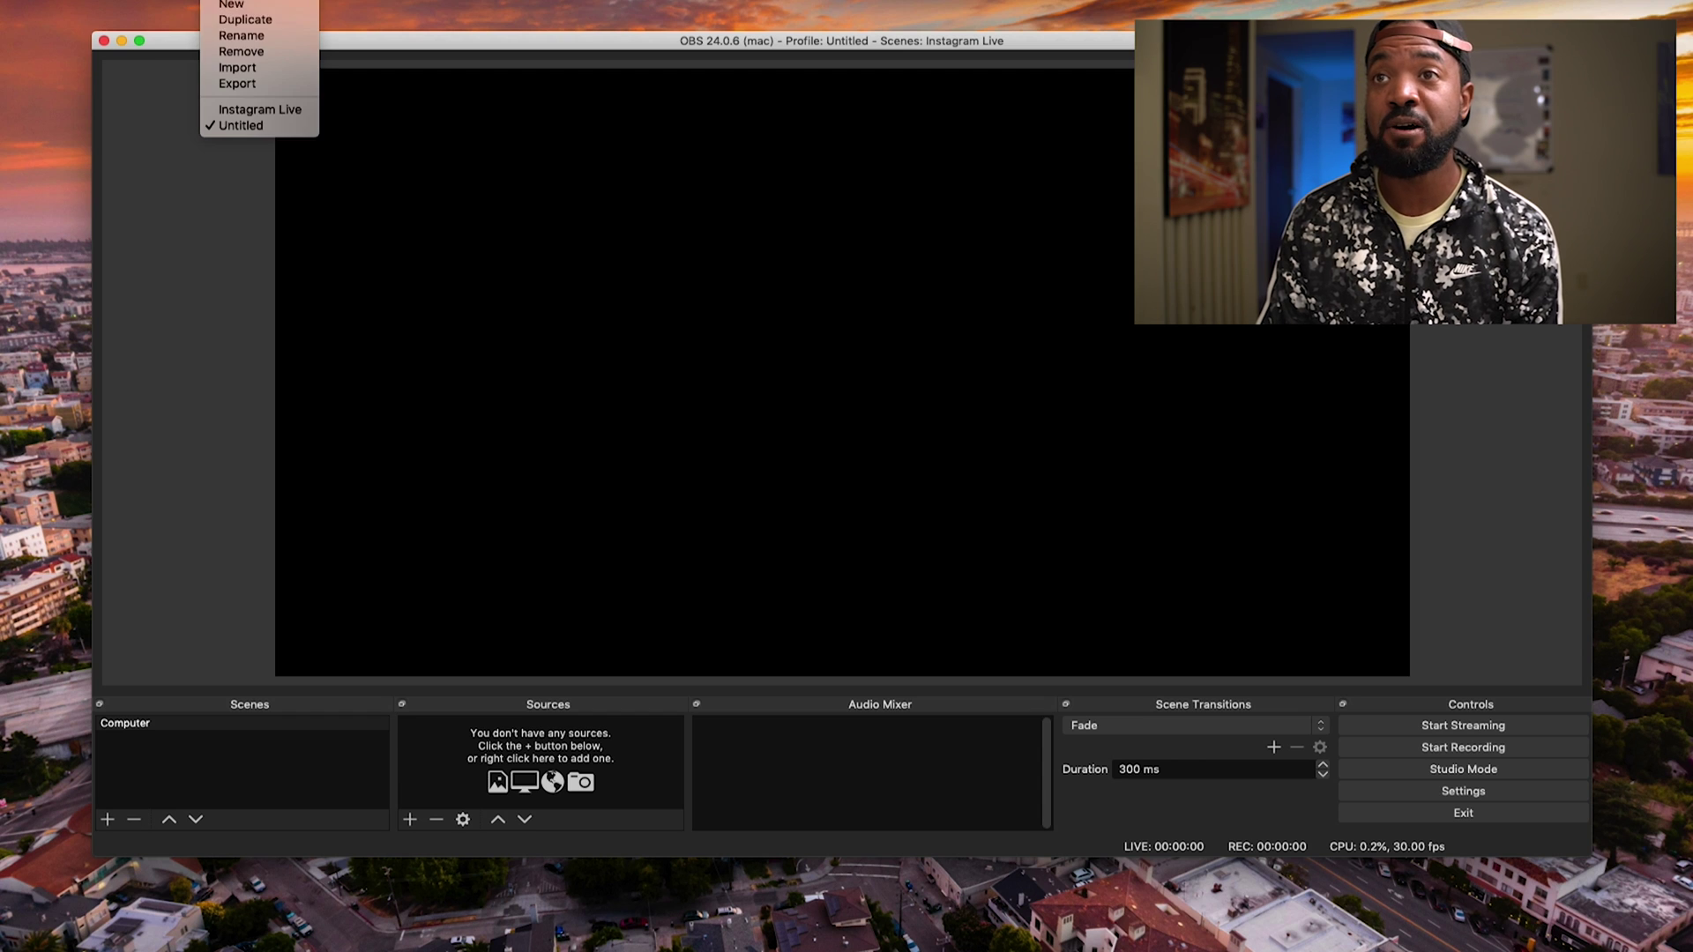
{"action": "left_click", "coordinate": [239, 7]}
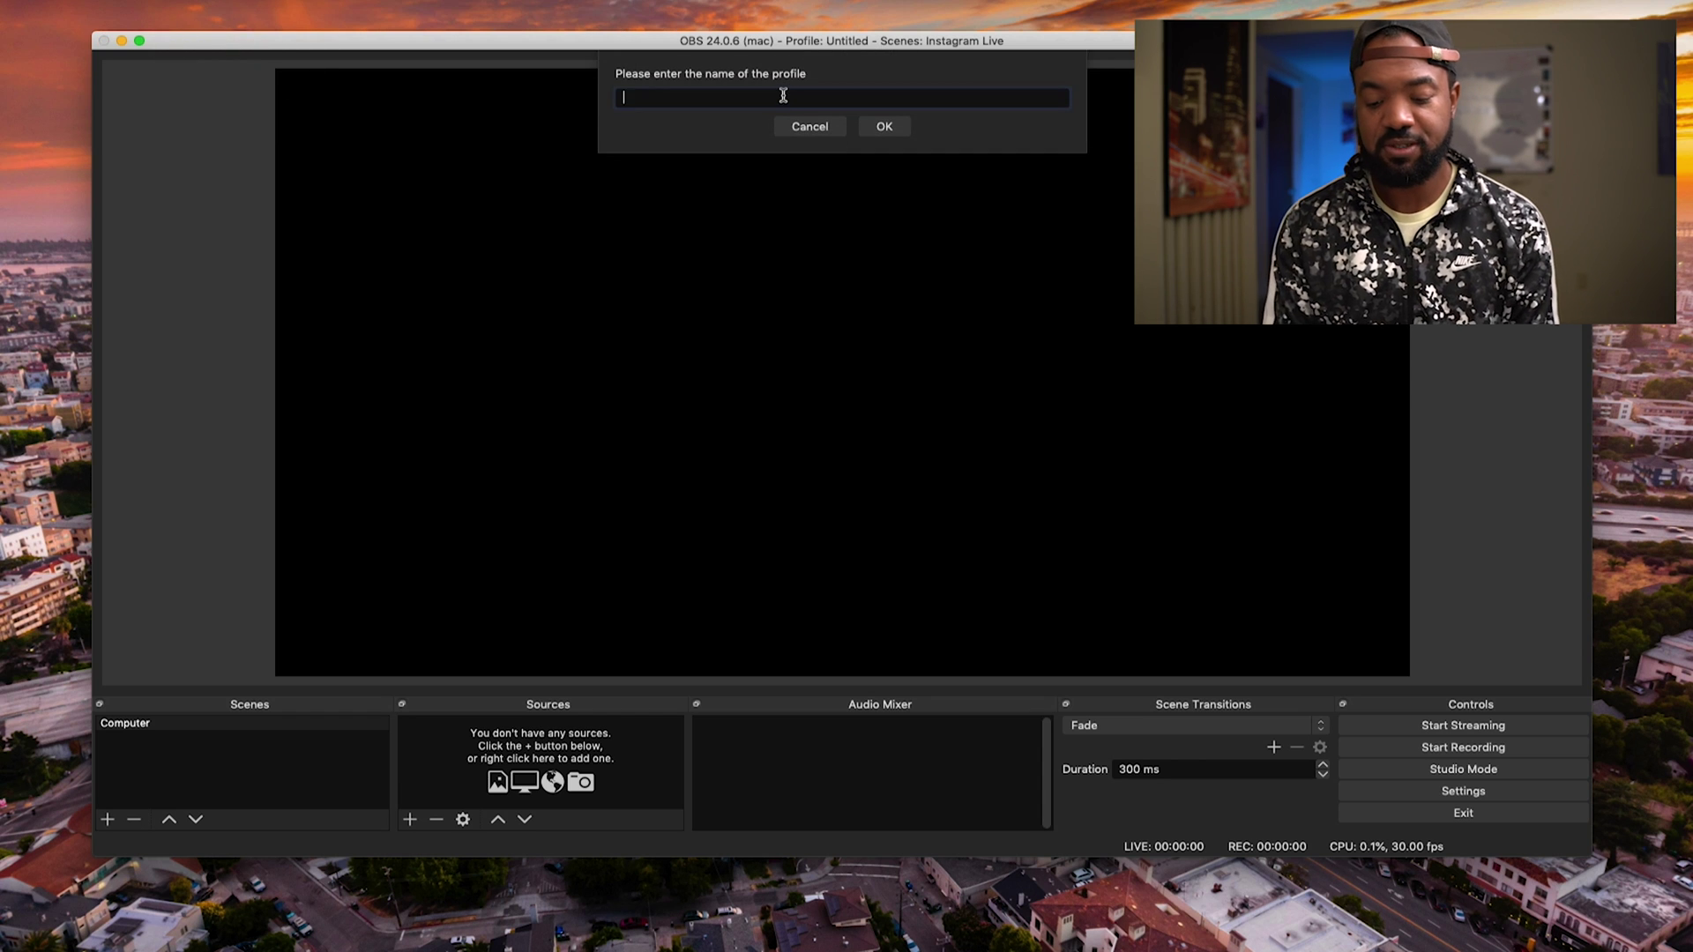
{"action": "type", "text": "Insta"}
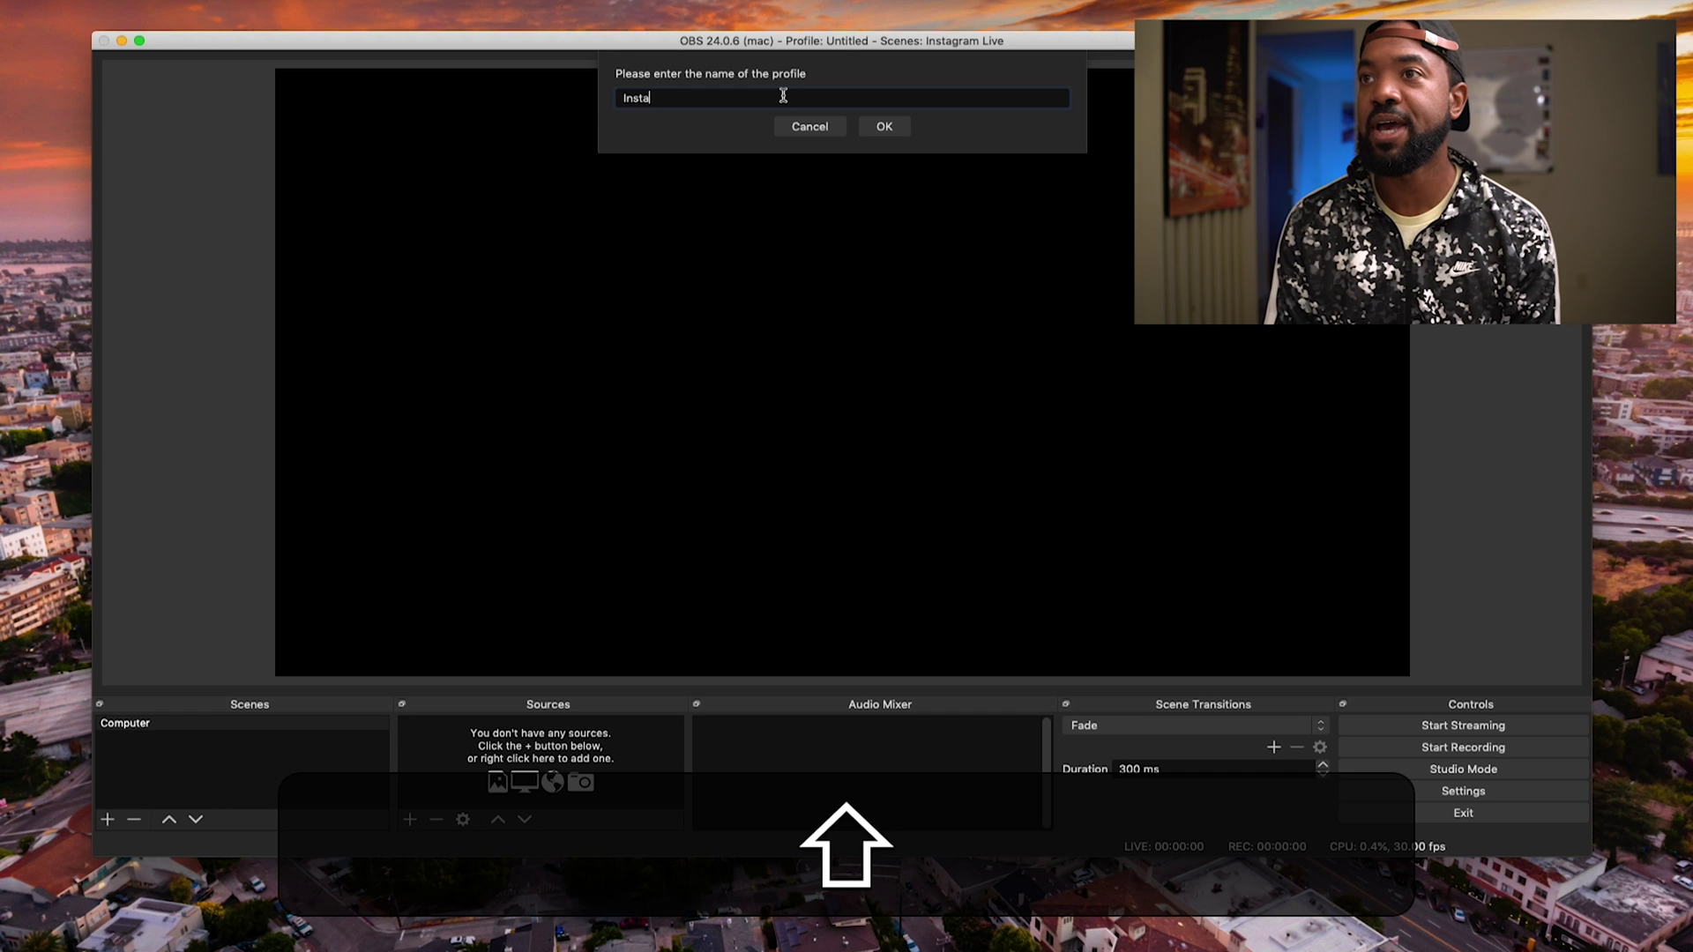
{"action": "type", "text": "gram Live Tes"}
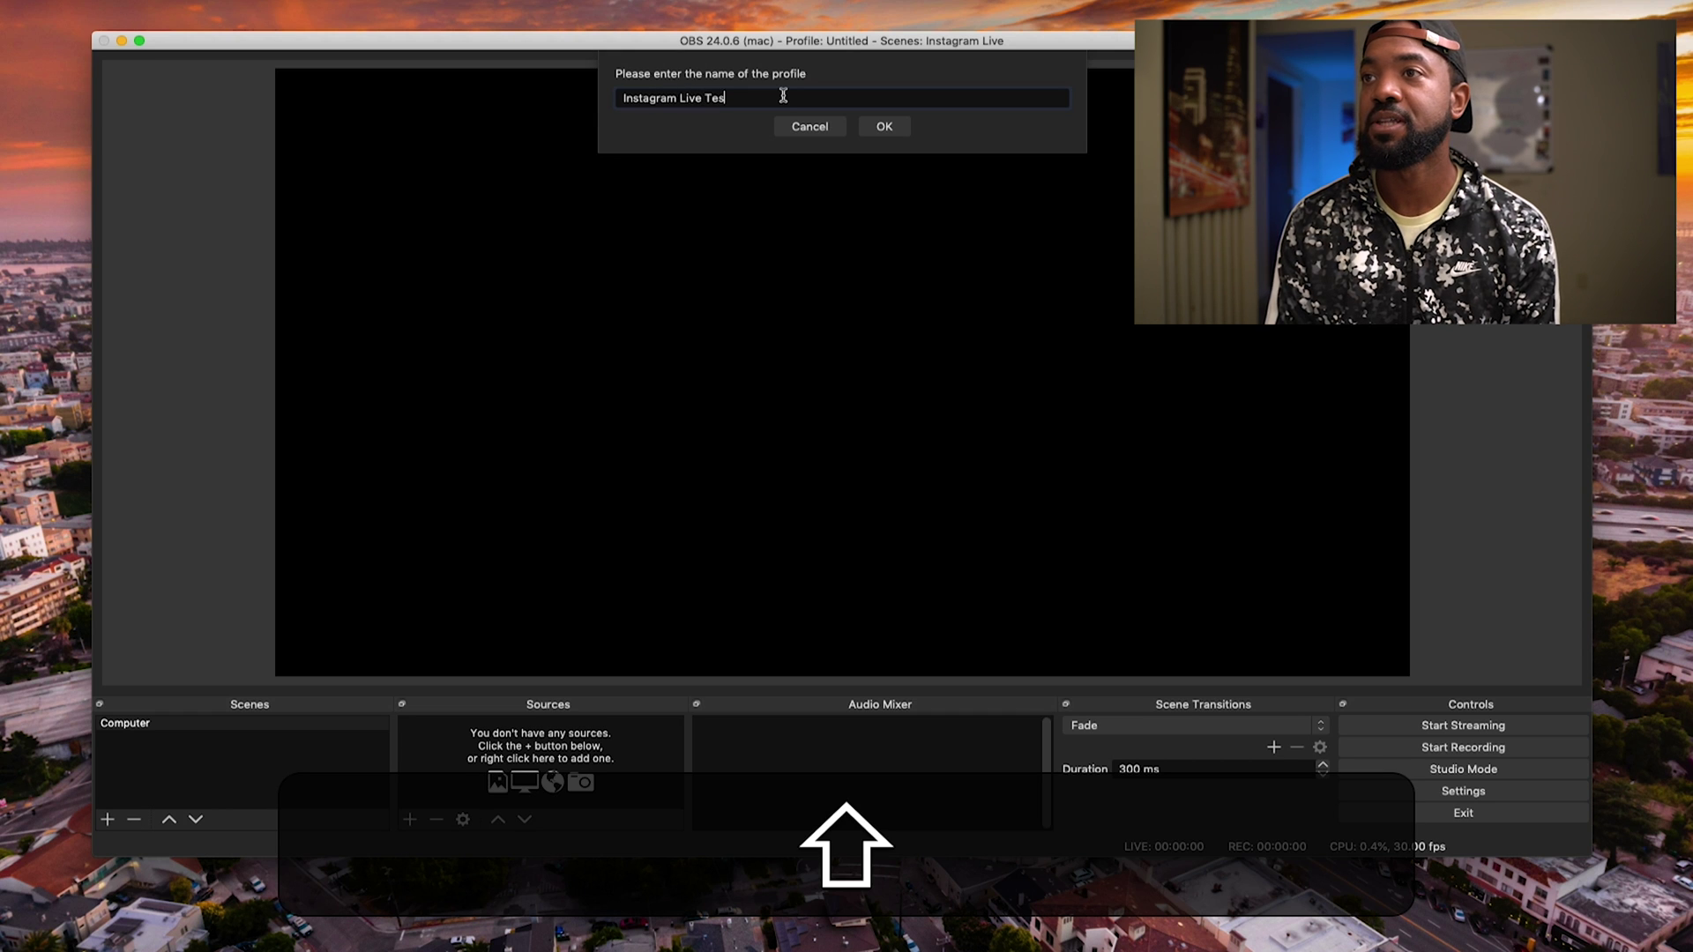
{"action": "type", "text": "t"}
{"action": "left_click", "coordinate": [884, 126]}
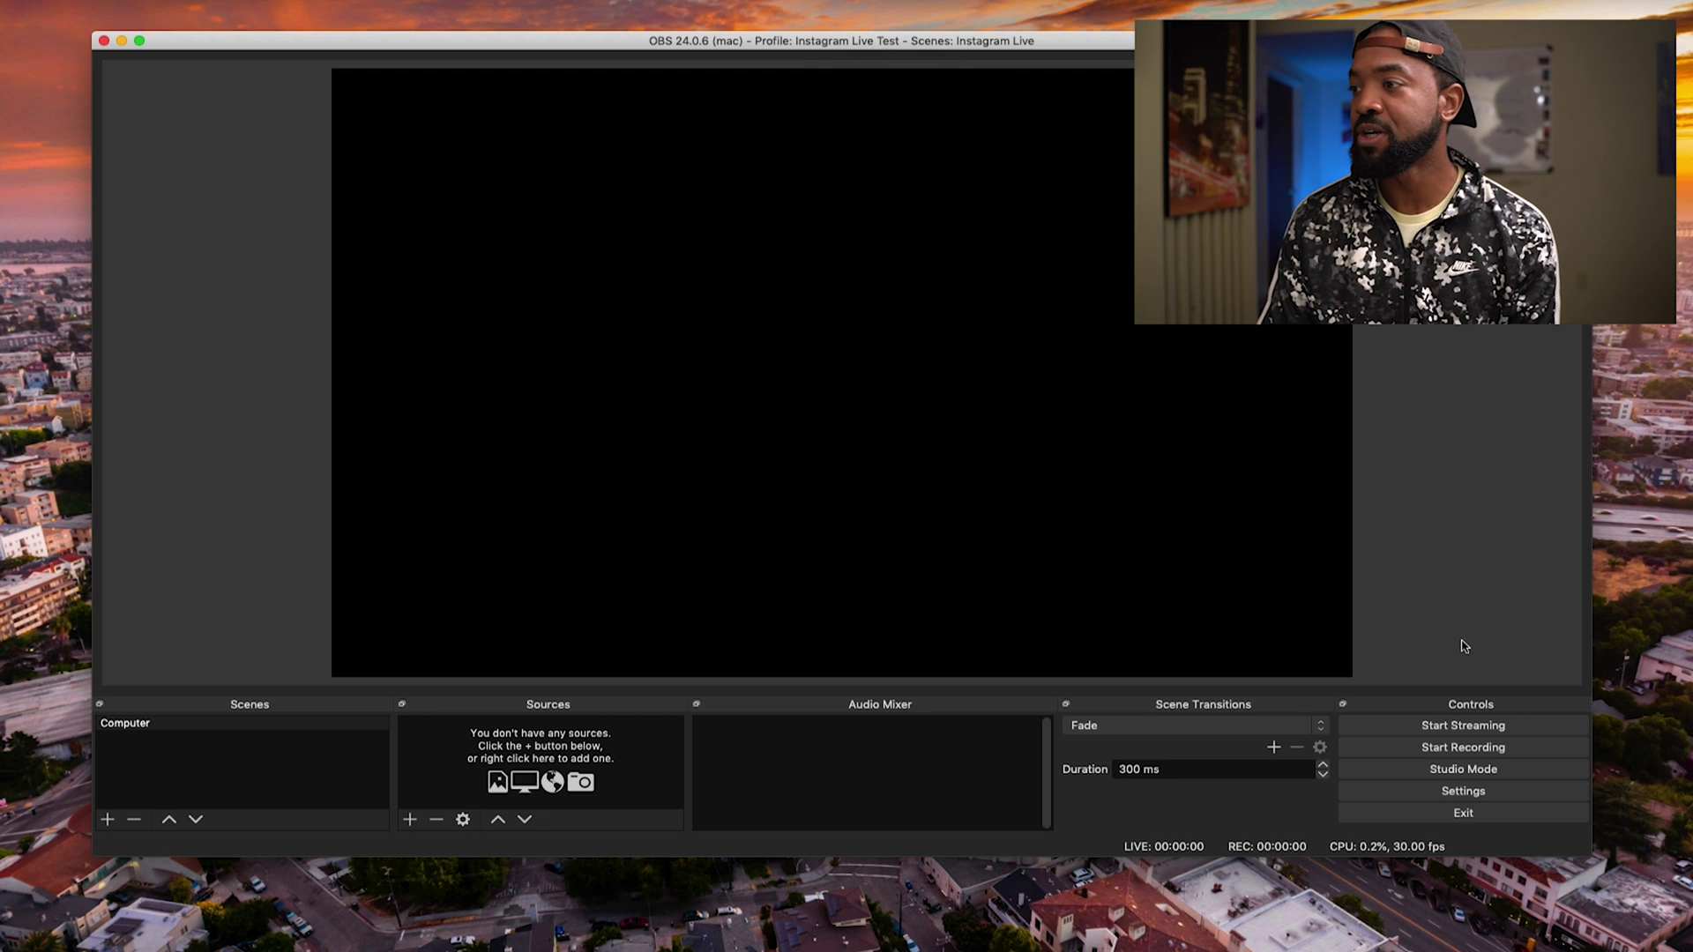
{"action": "left_click", "coordinate": [1464, 792]}
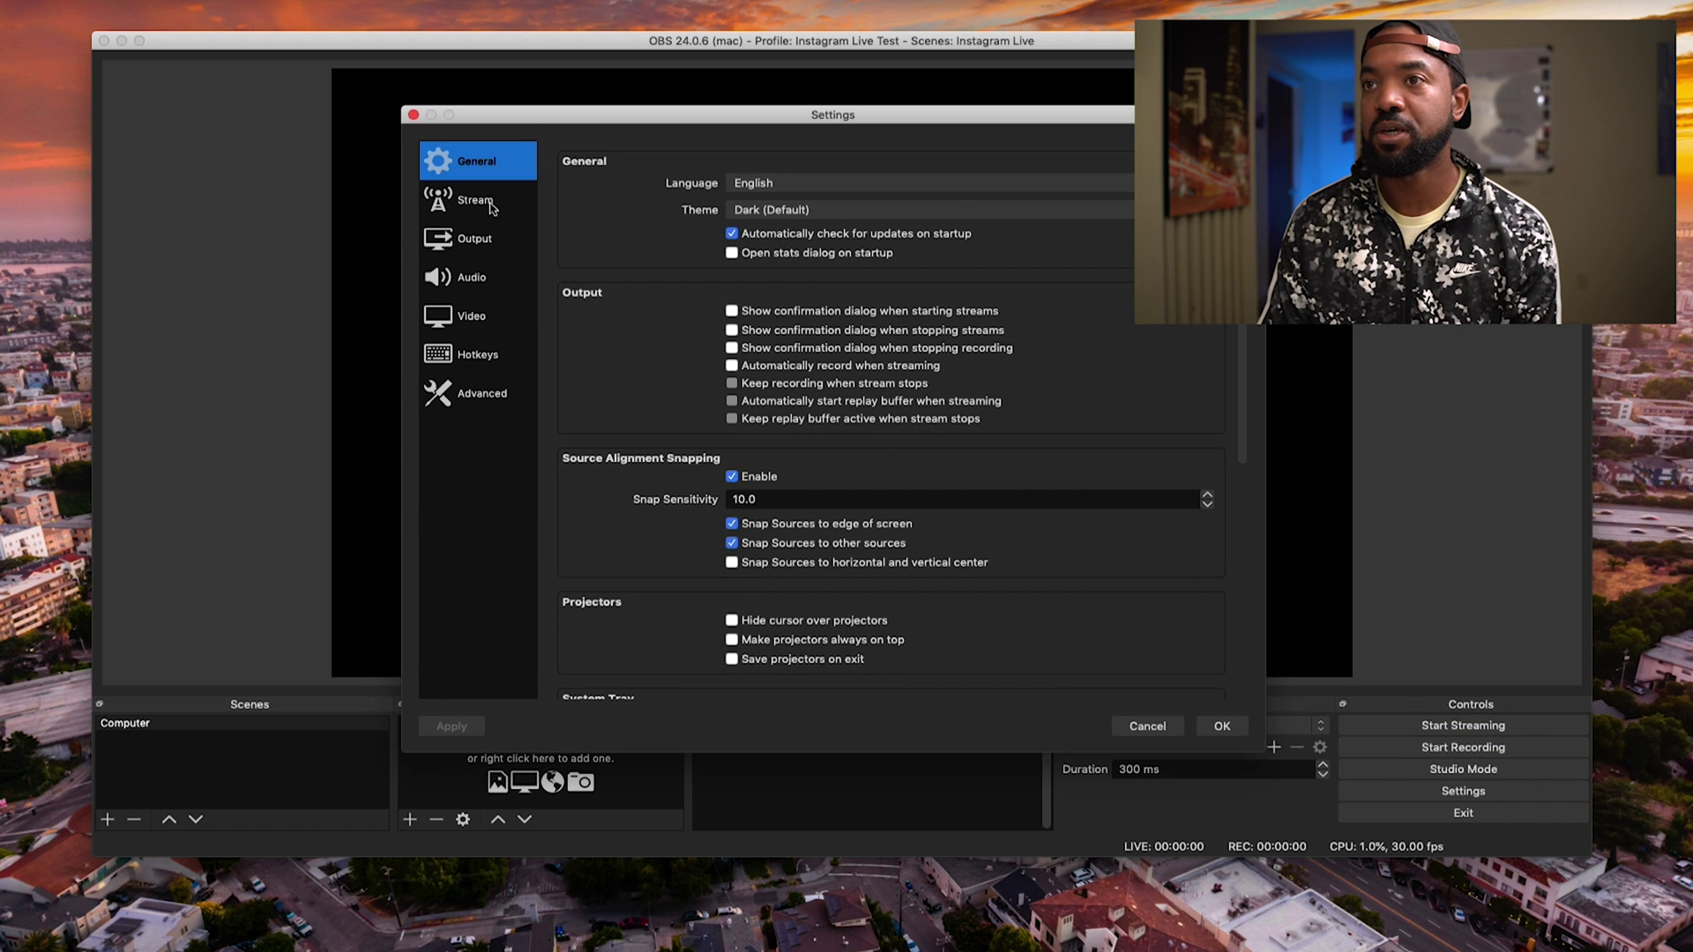
- Lower the streaming video bitrate from 2500 to 2000 Kbps and set audio bitrate to 128
{"action": "left_click", "coordinate": [485, 241]}
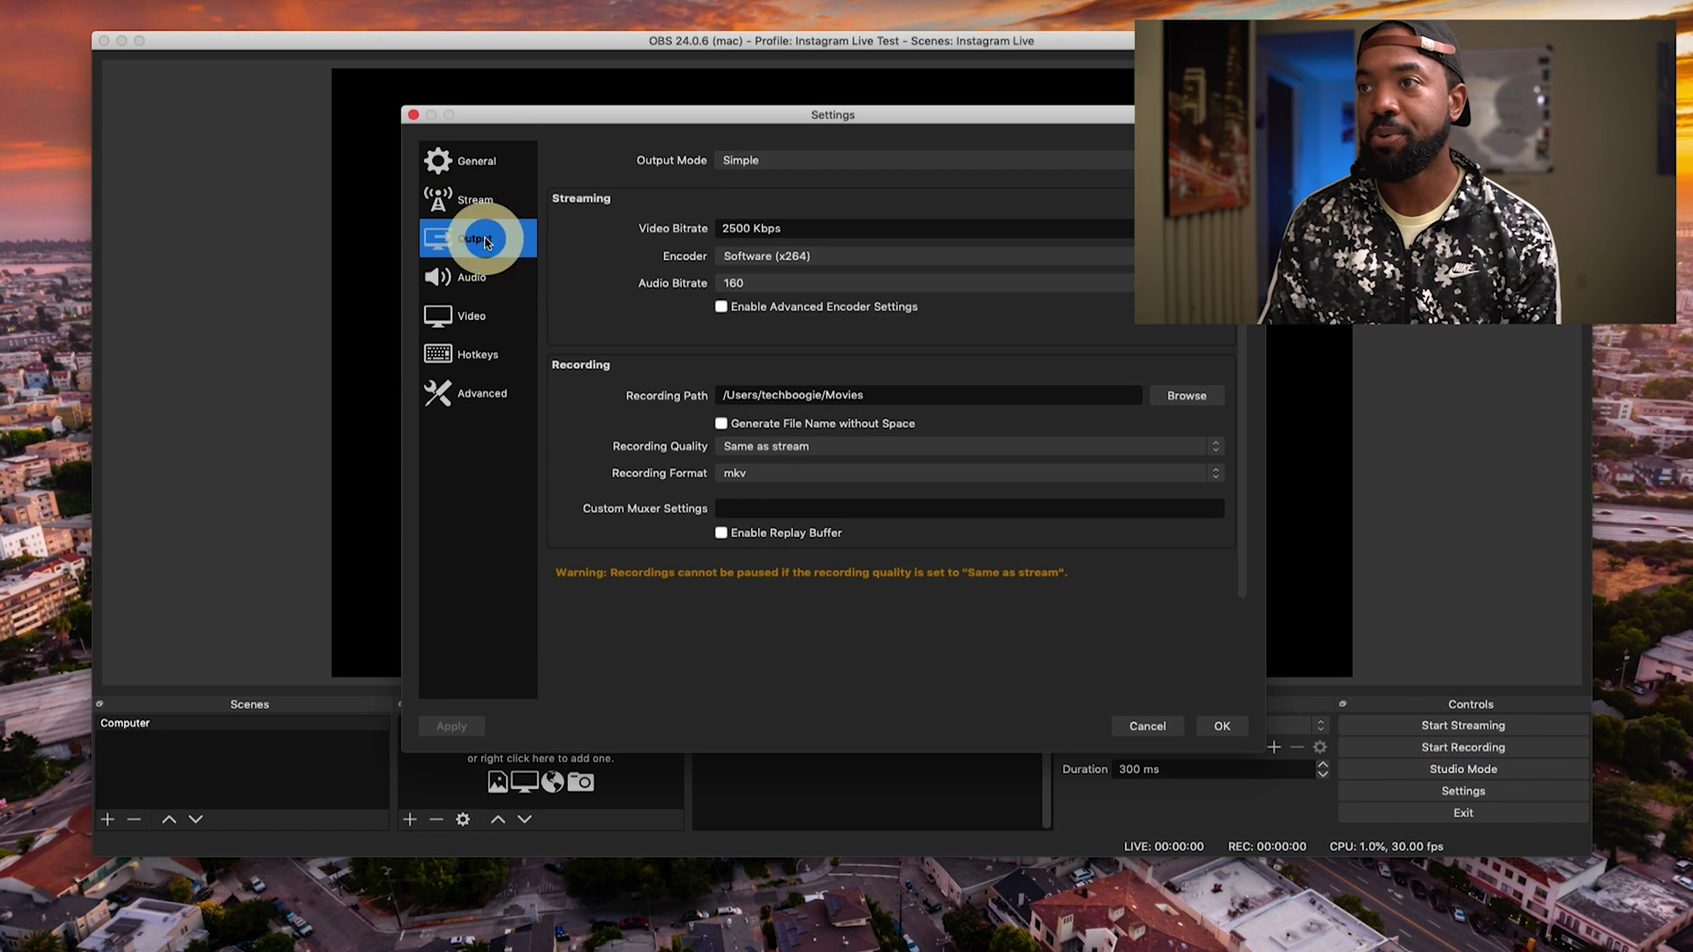
{"action": "left_click", "coordinate": [738, 229]}
{"action": "key", "text": "BackSpace"}
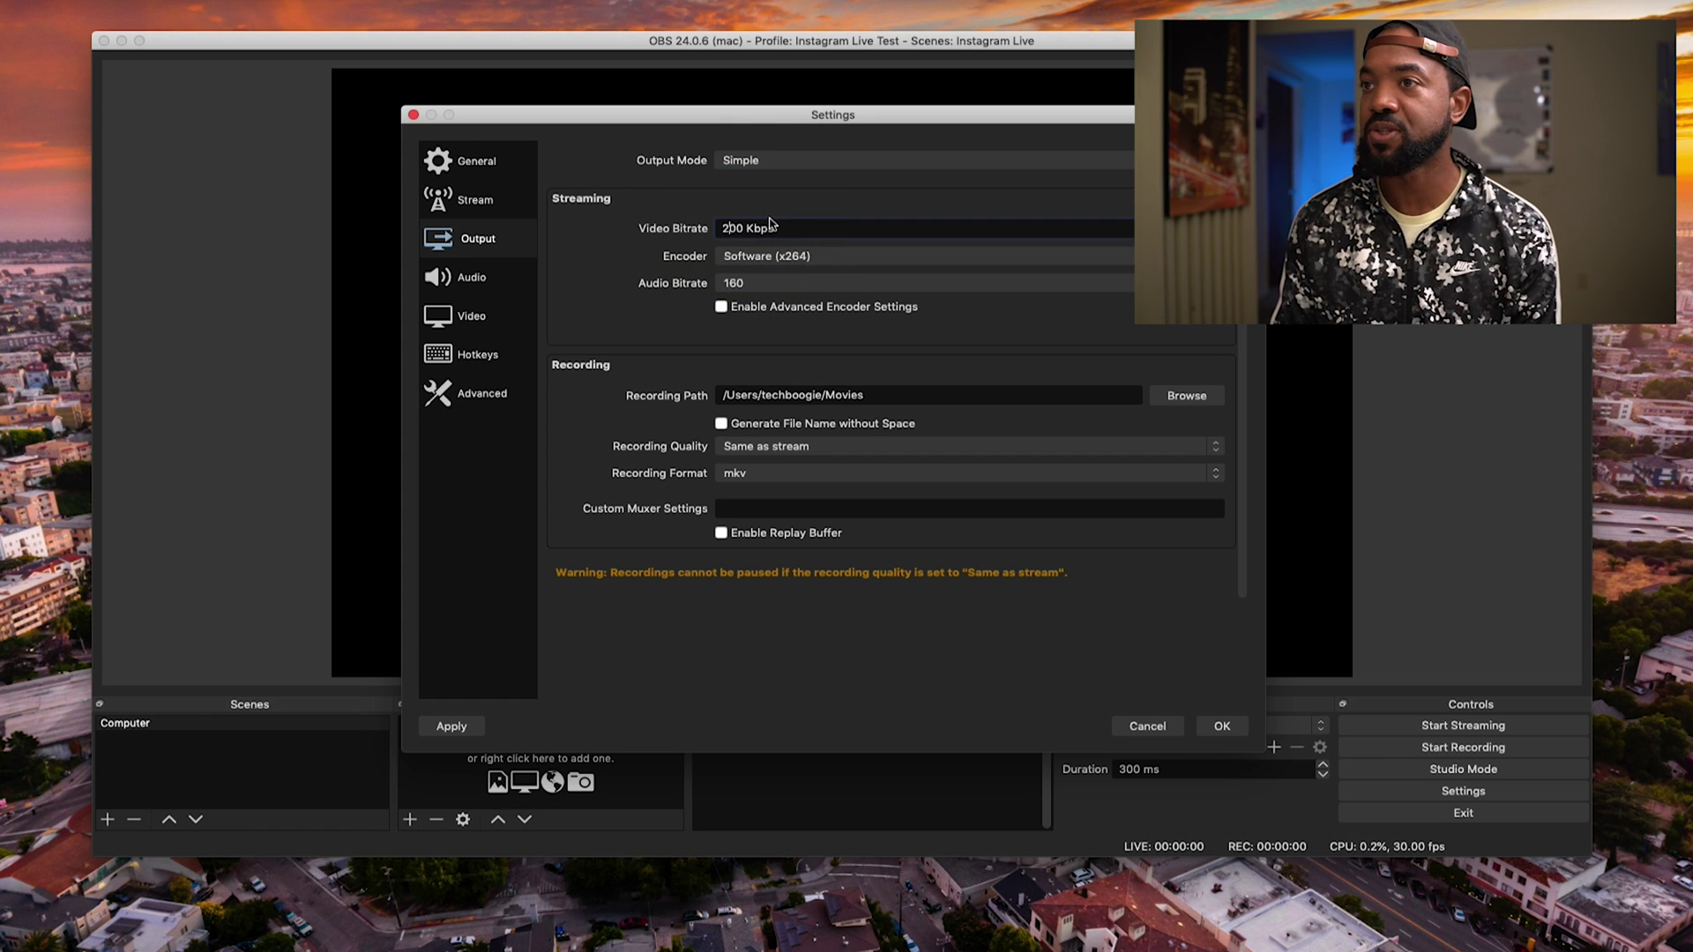
{"action": "left_click", "coordinate": [966, 283]}
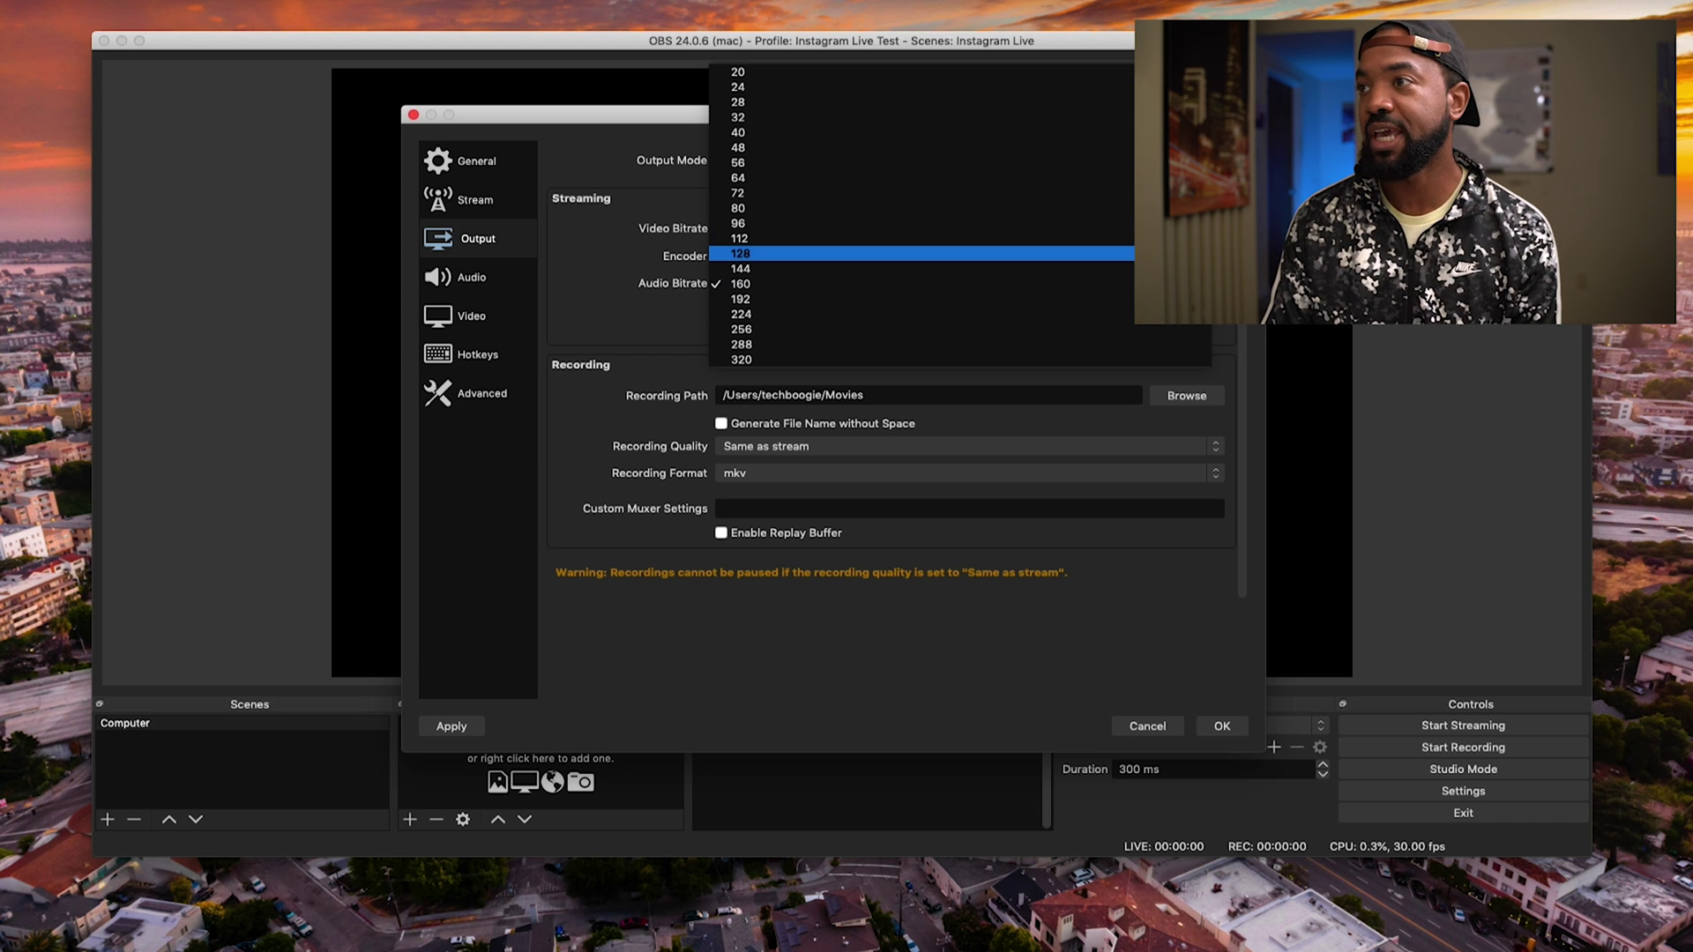
{"action": "key", "text": "Return"}
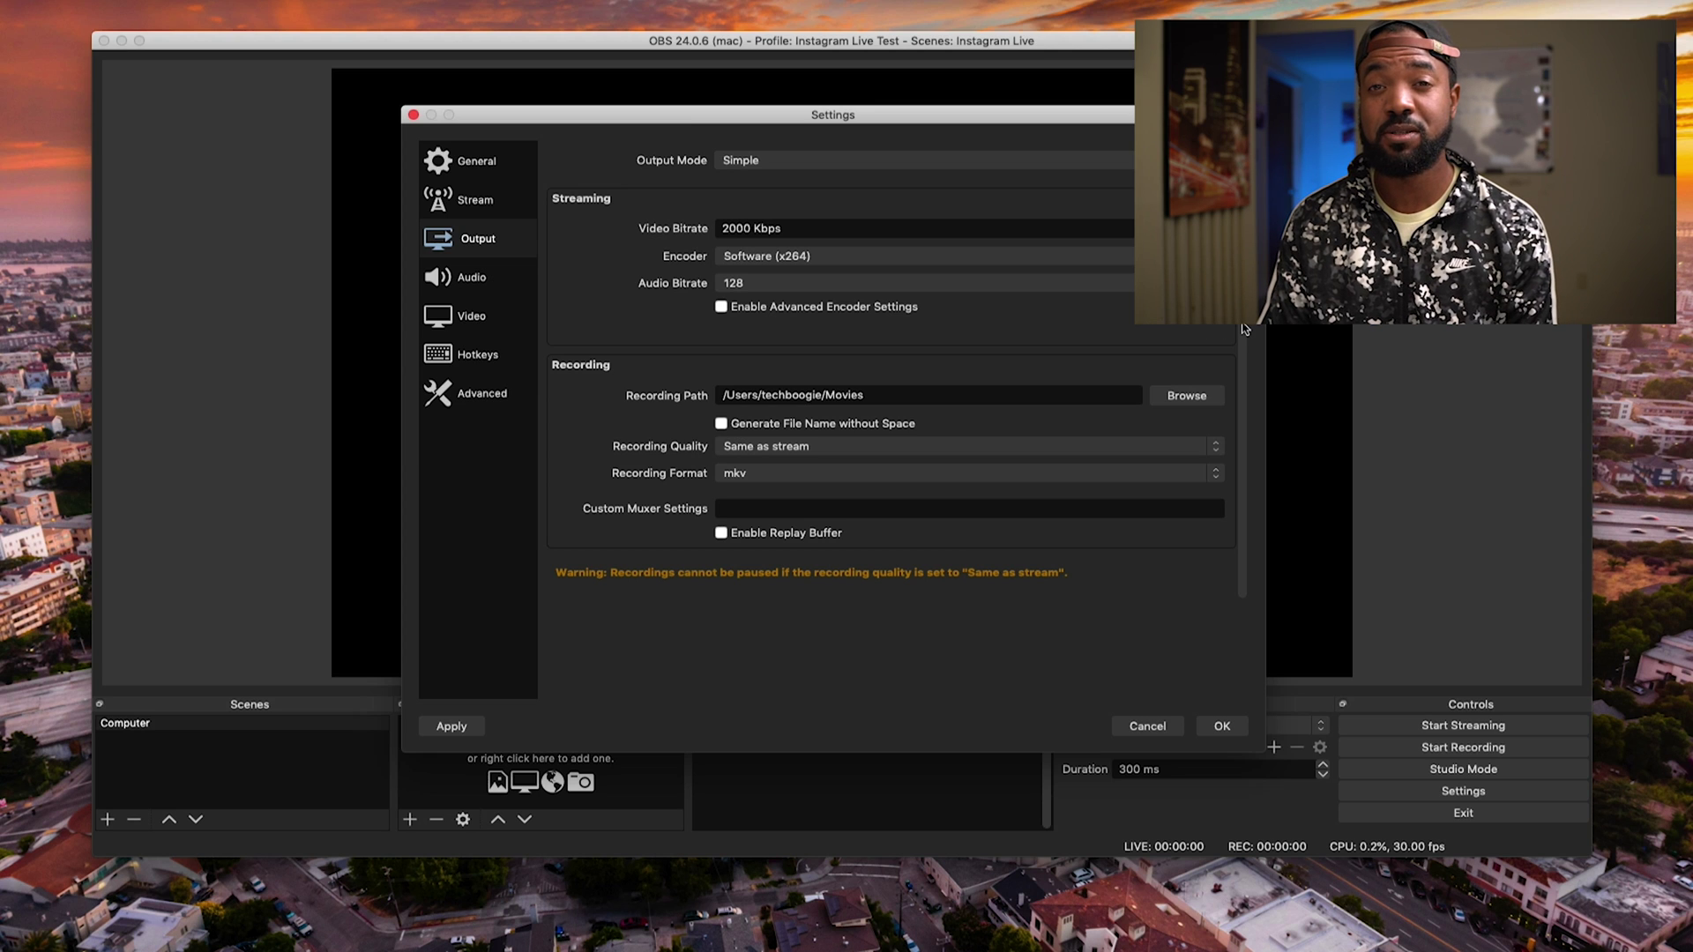
{"action": "scroll", "coordinate": [1243, 330], "scroll_direction": "down", "scroll_amount": 1}
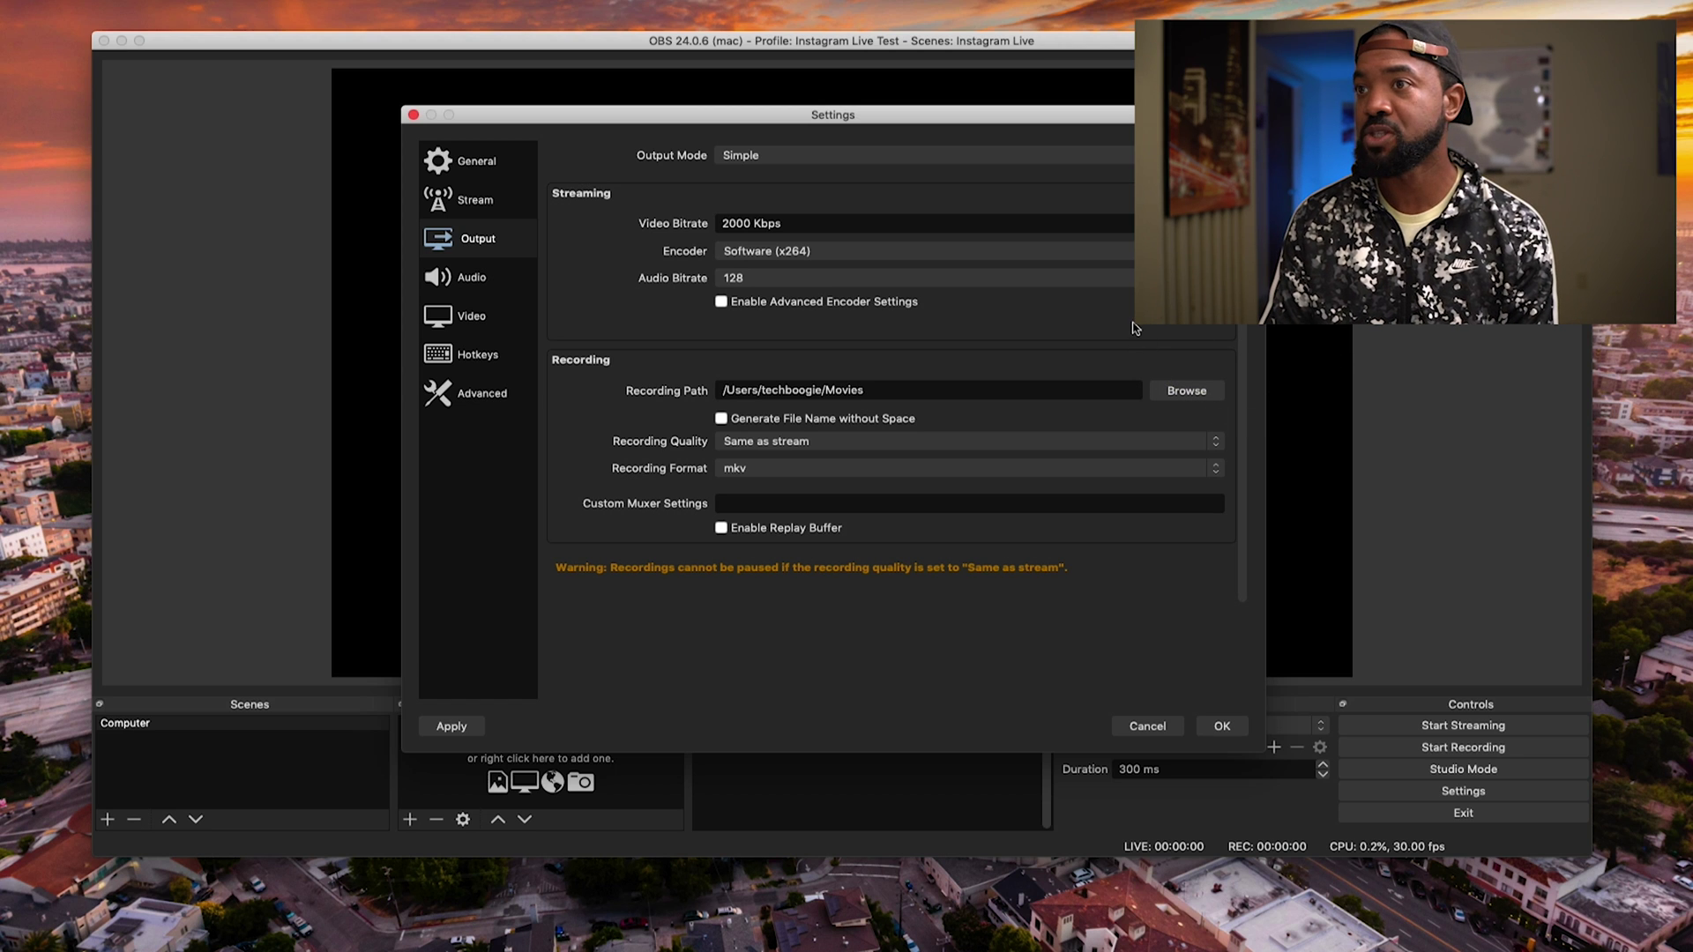
{"action": "left_click", "coordinate": [475, 323]}
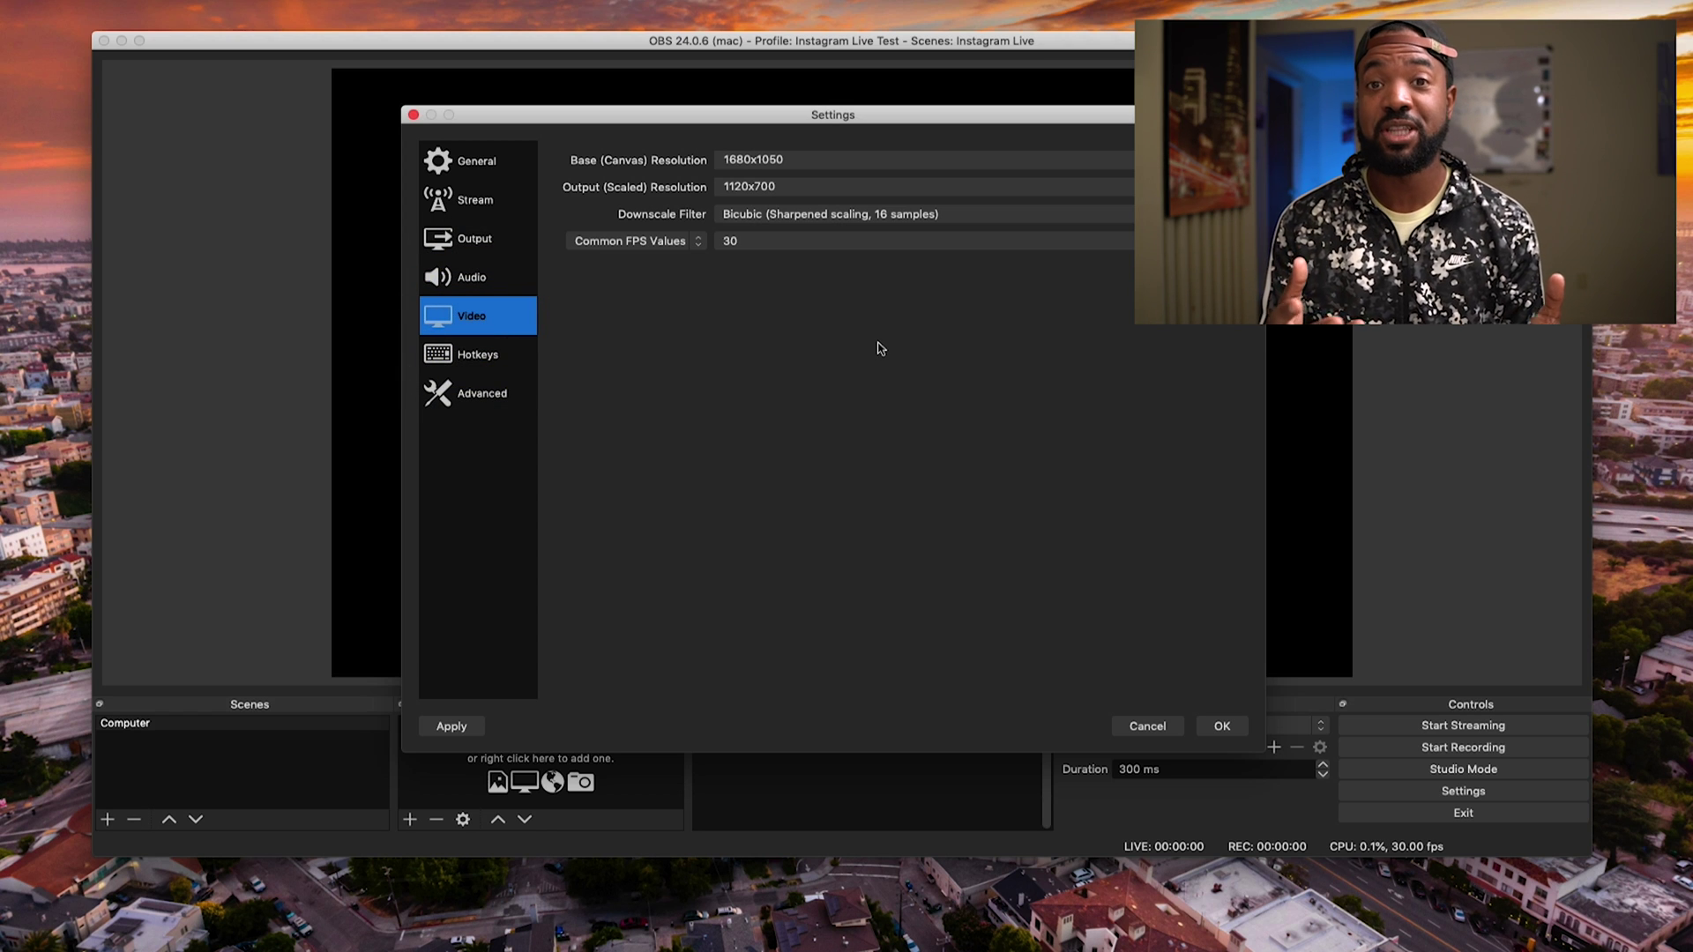
- Set both base canvas and output resolutions to 720x1280 and save the settings
{"action": "double_click", "coordinate": [718, 152]}
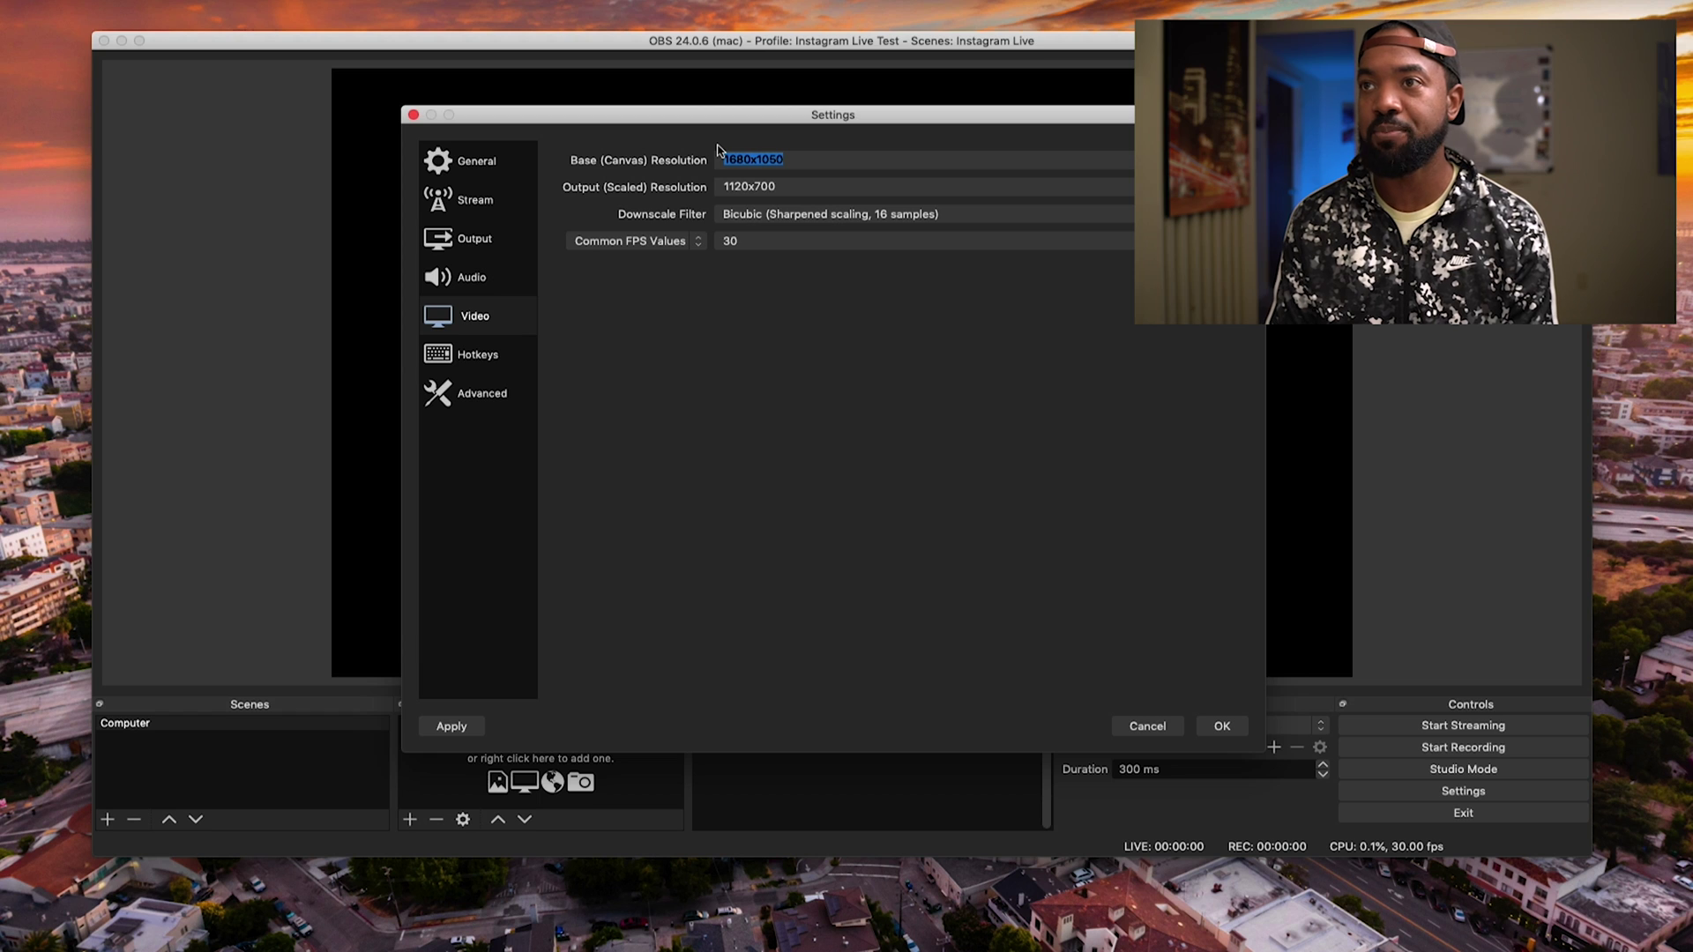
{"action": "type", "text": "7"}
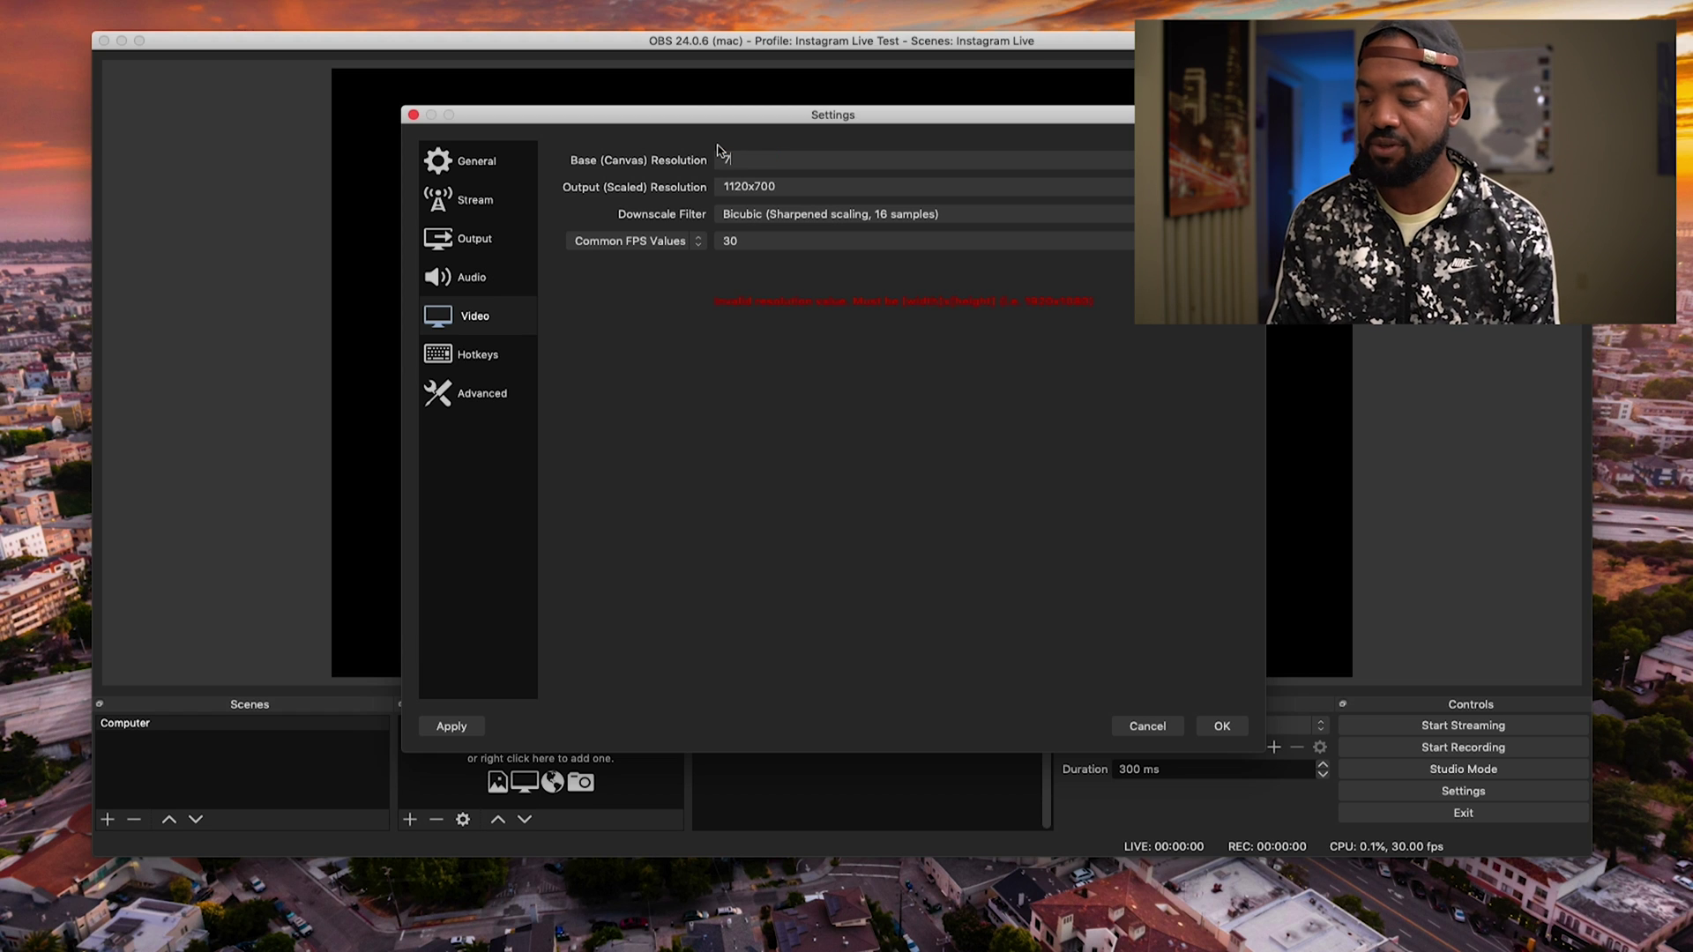
{"action": "type", "text": "20"}
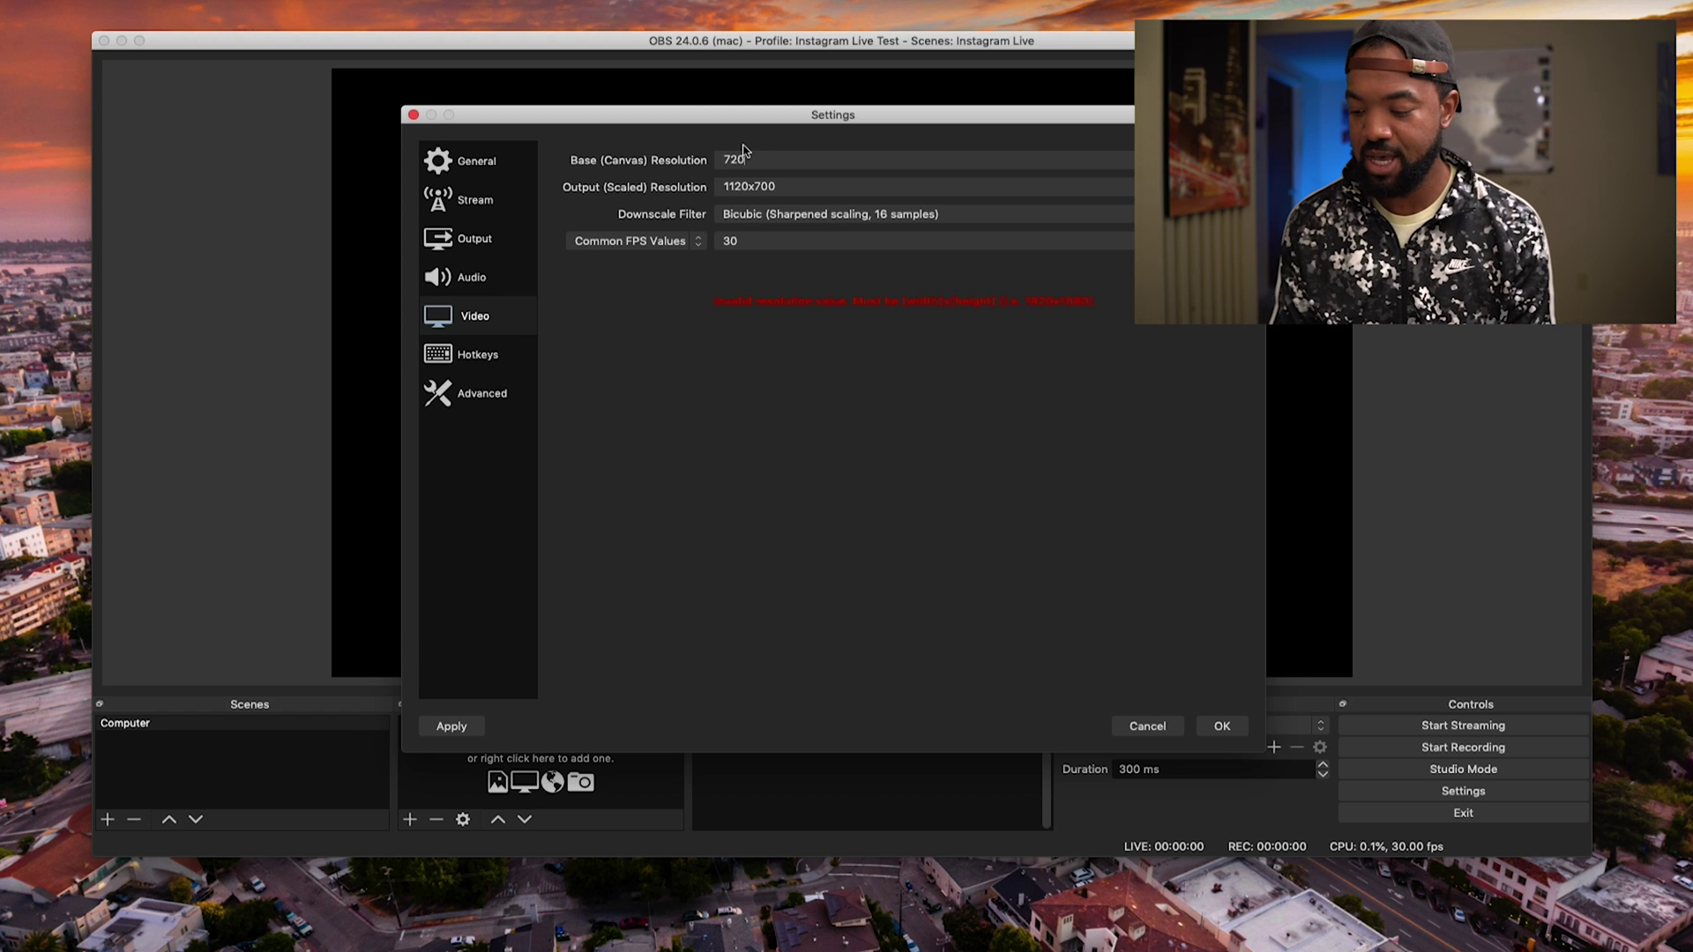
{"action": "type", "text": "x1280"}
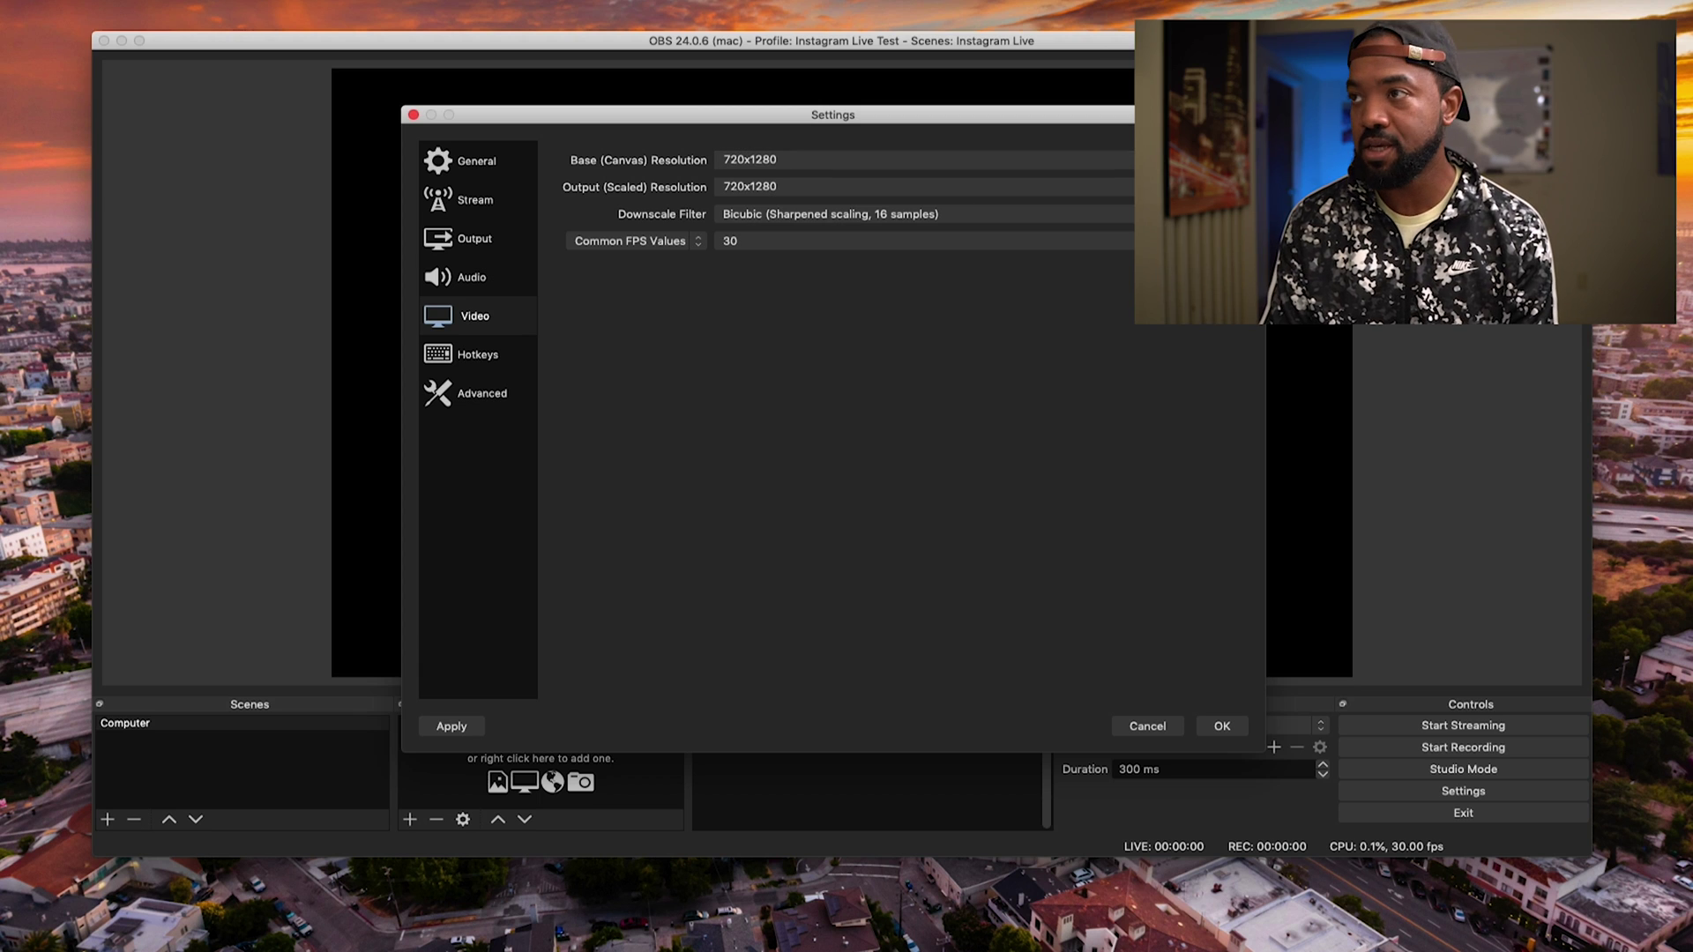
{"action": "left_click", "coordinate": [1221, 726]}
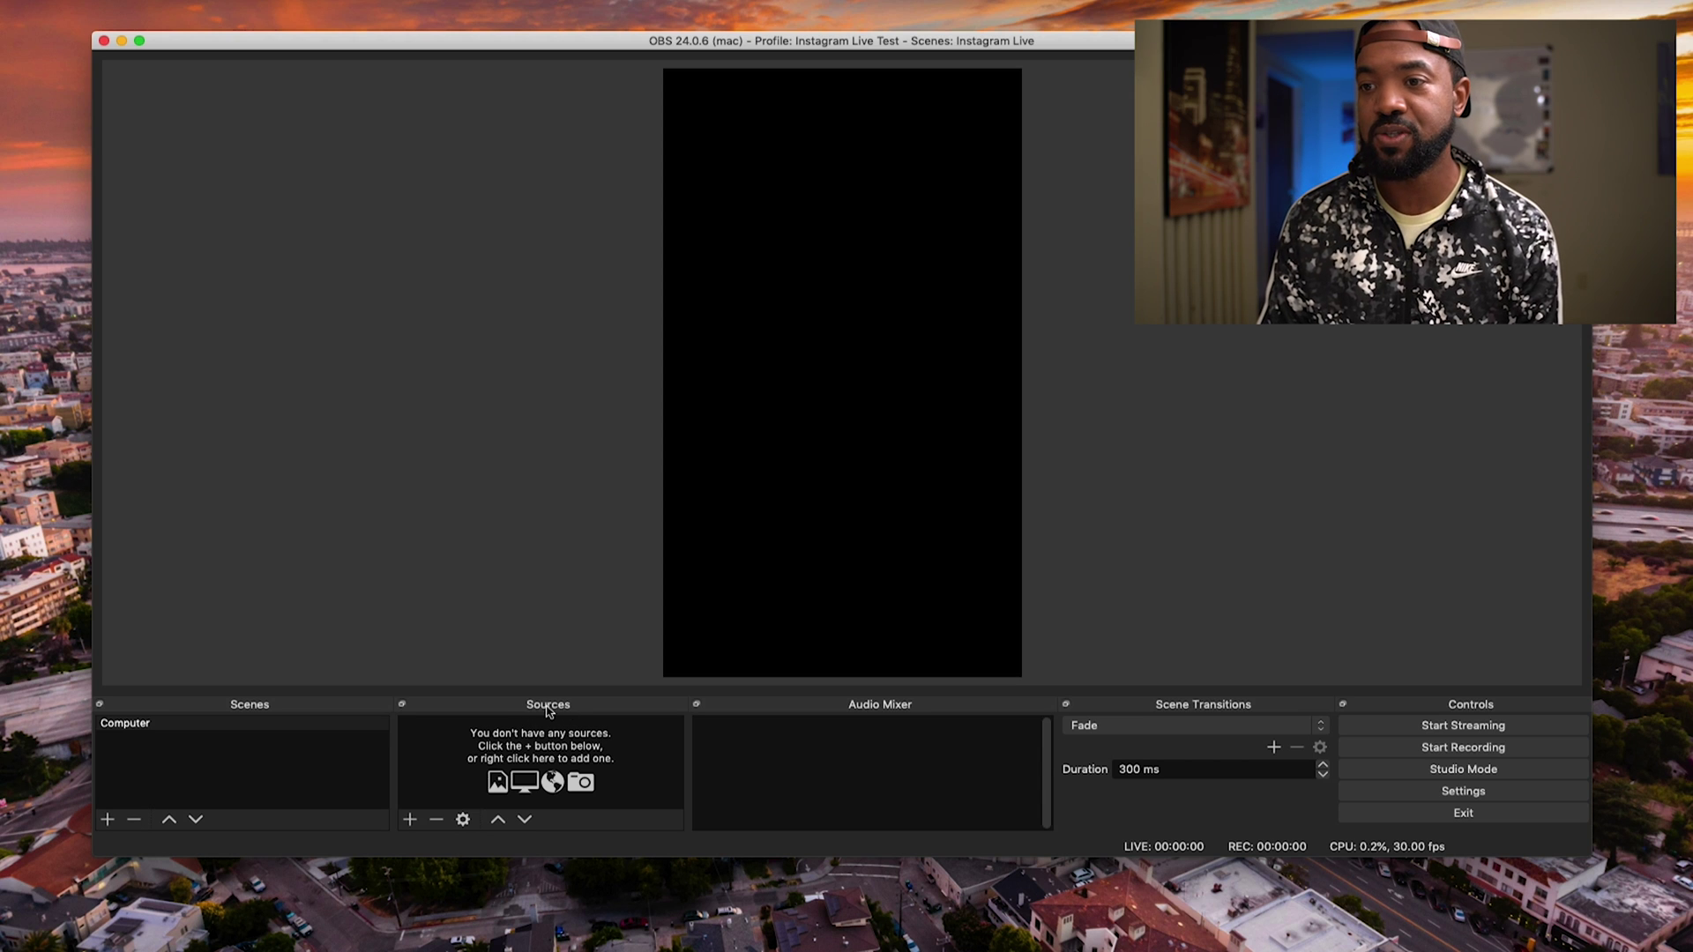
- Add a Video Capture Device source using the Cam Link 4K at the High preset
{"action": "left_click", "coordinate": [410, 820]}
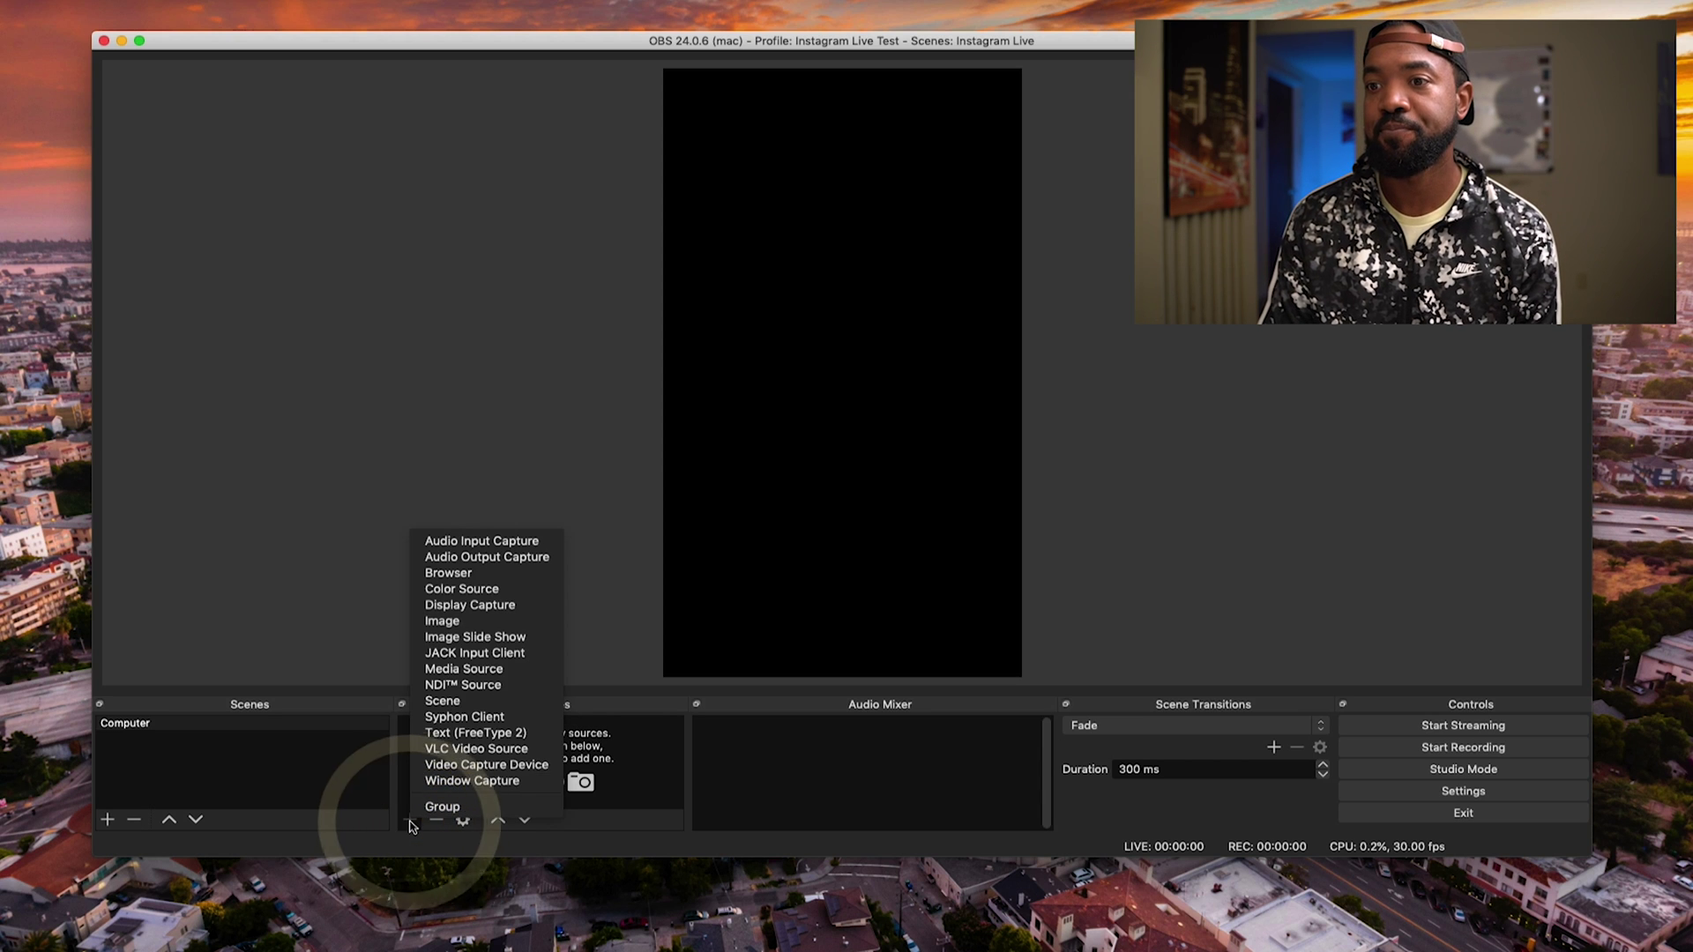
{"action": "left_click", "coordinate": [516, 770]}
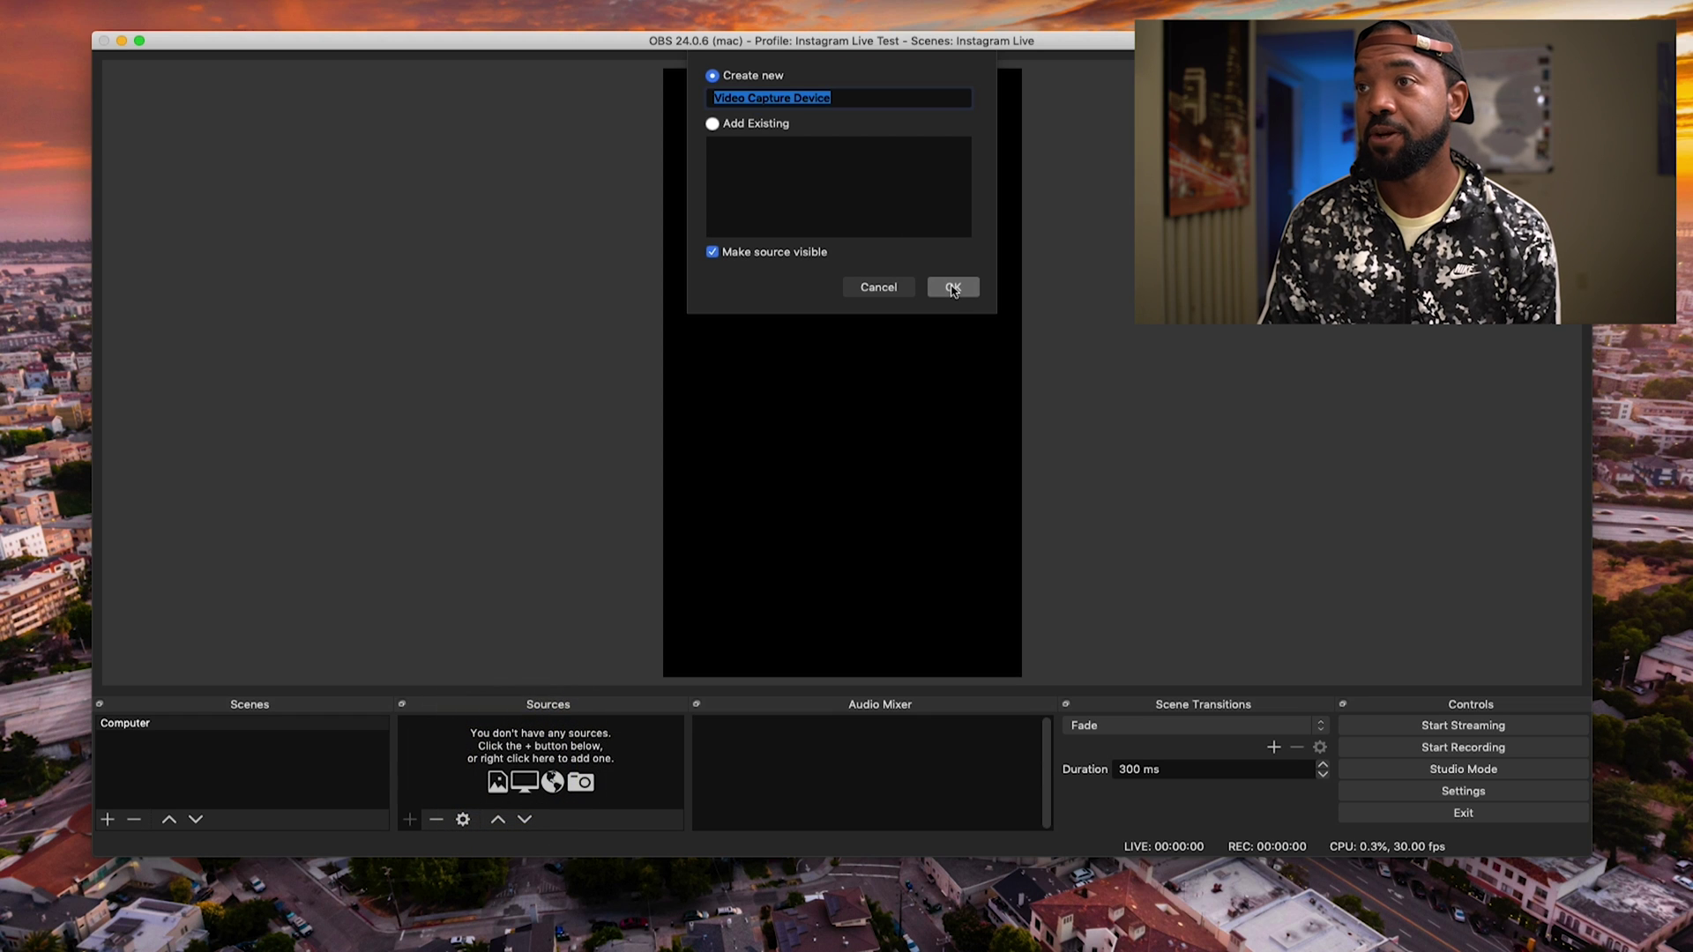
{"action": "left_click", "coordinate": [953, 288]}
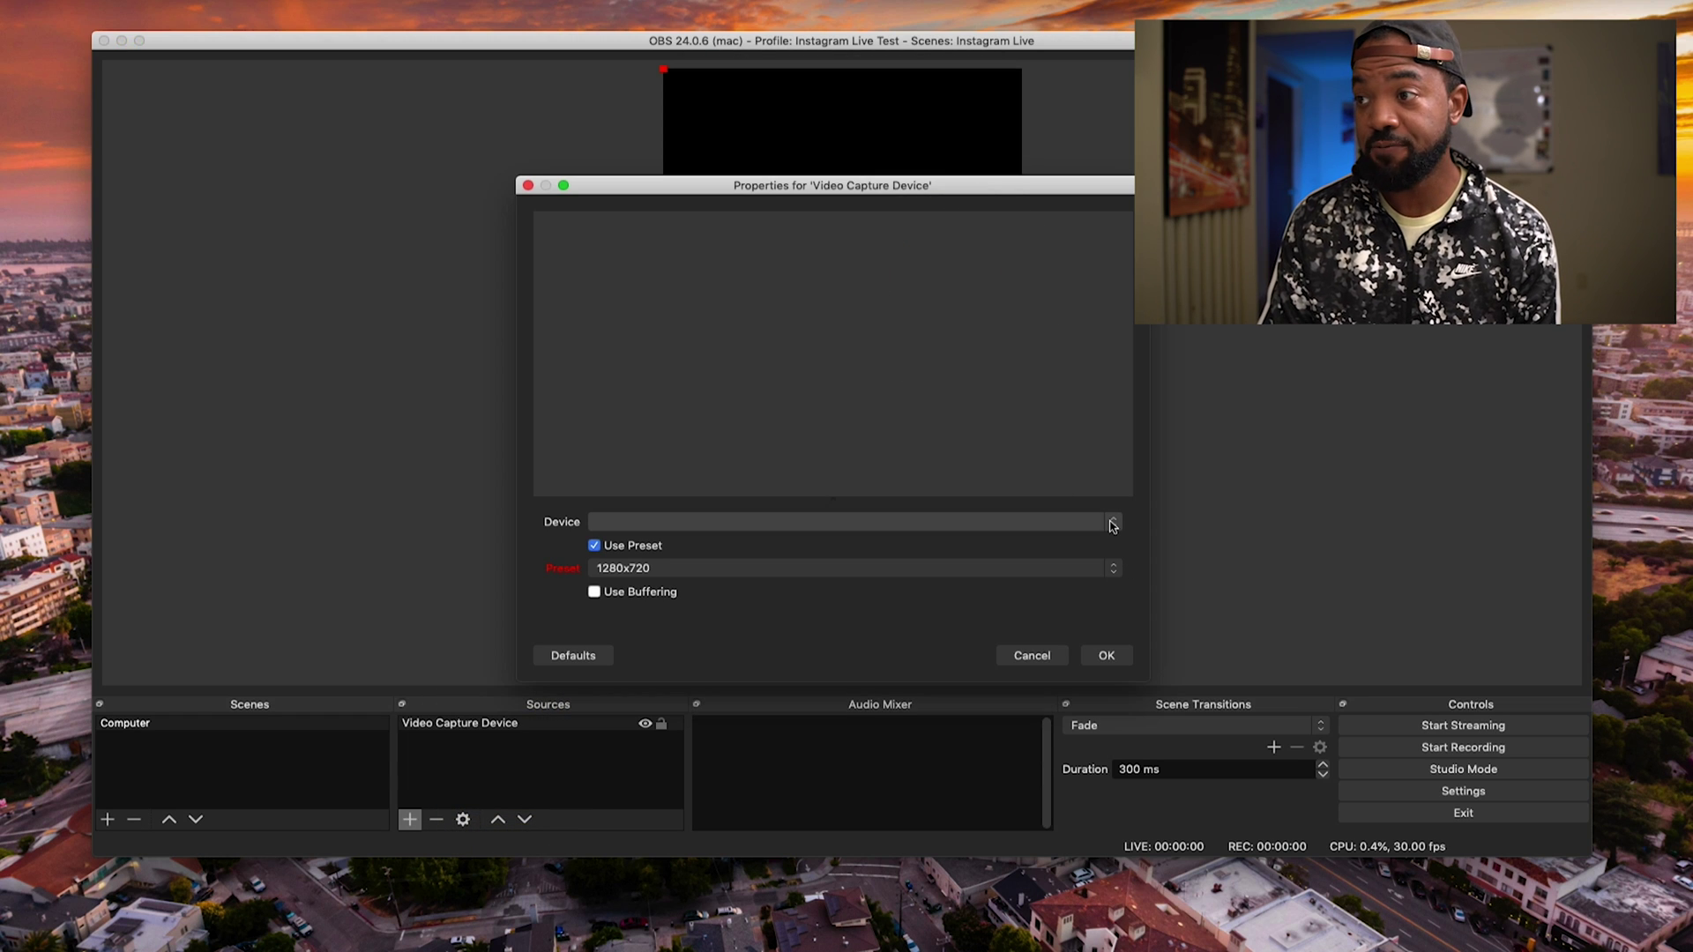
{"action": "left_click", "coordinate": [1113, 525]}
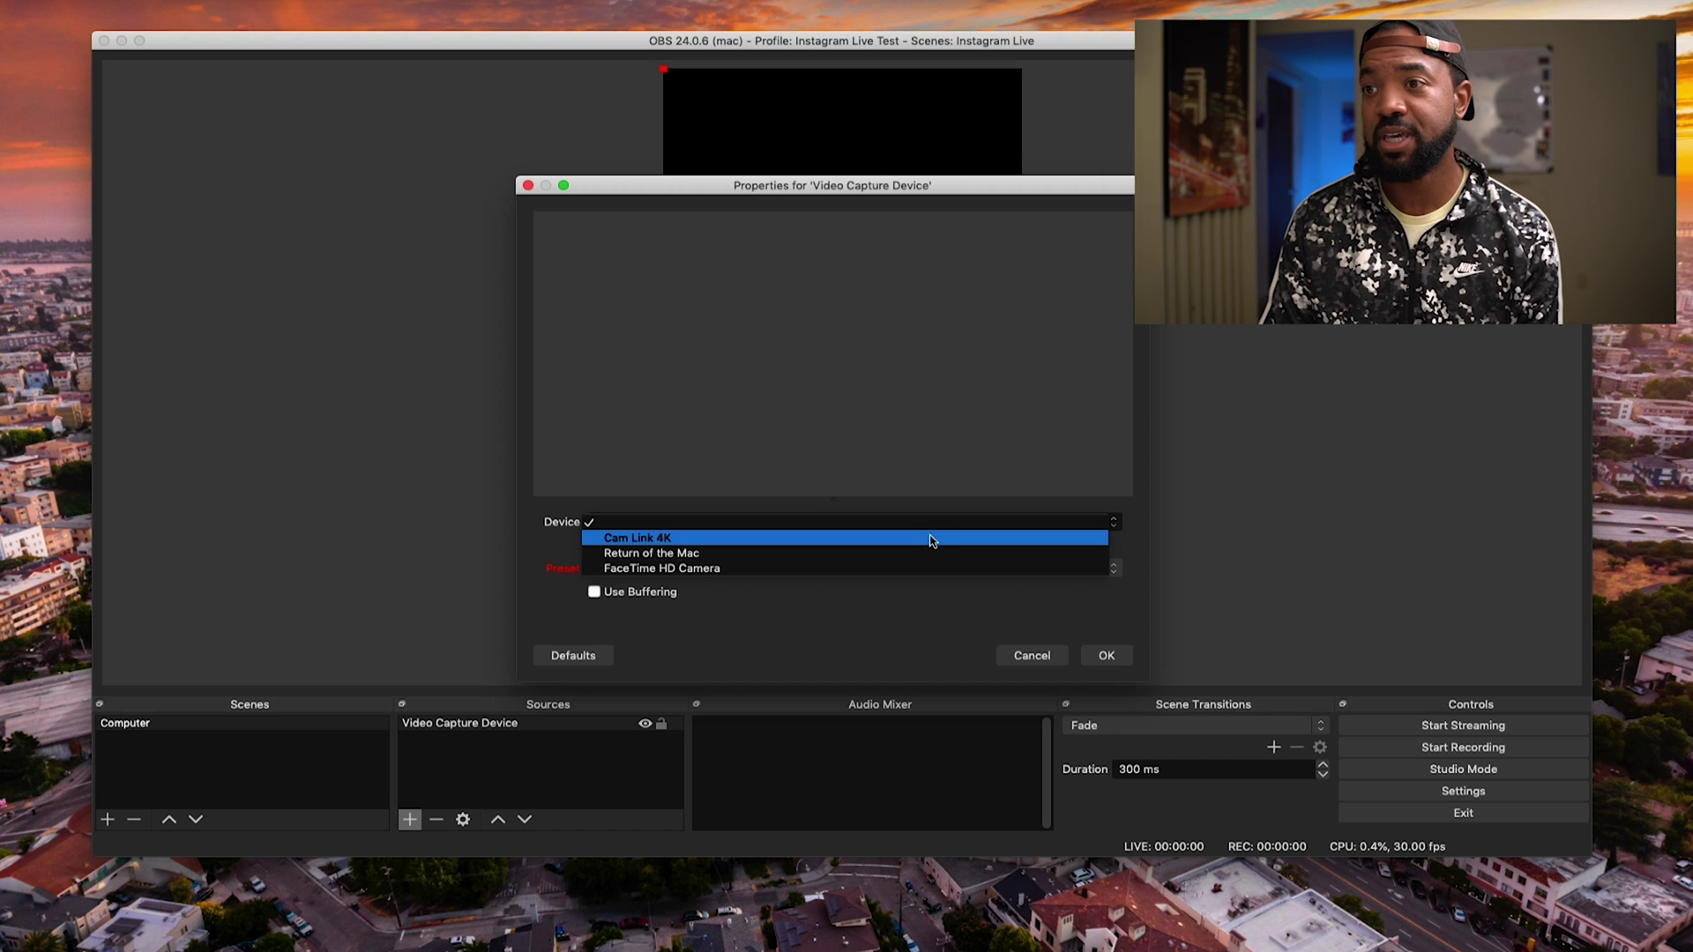
{"action": "left_click", "coordinate": [932, 541]}
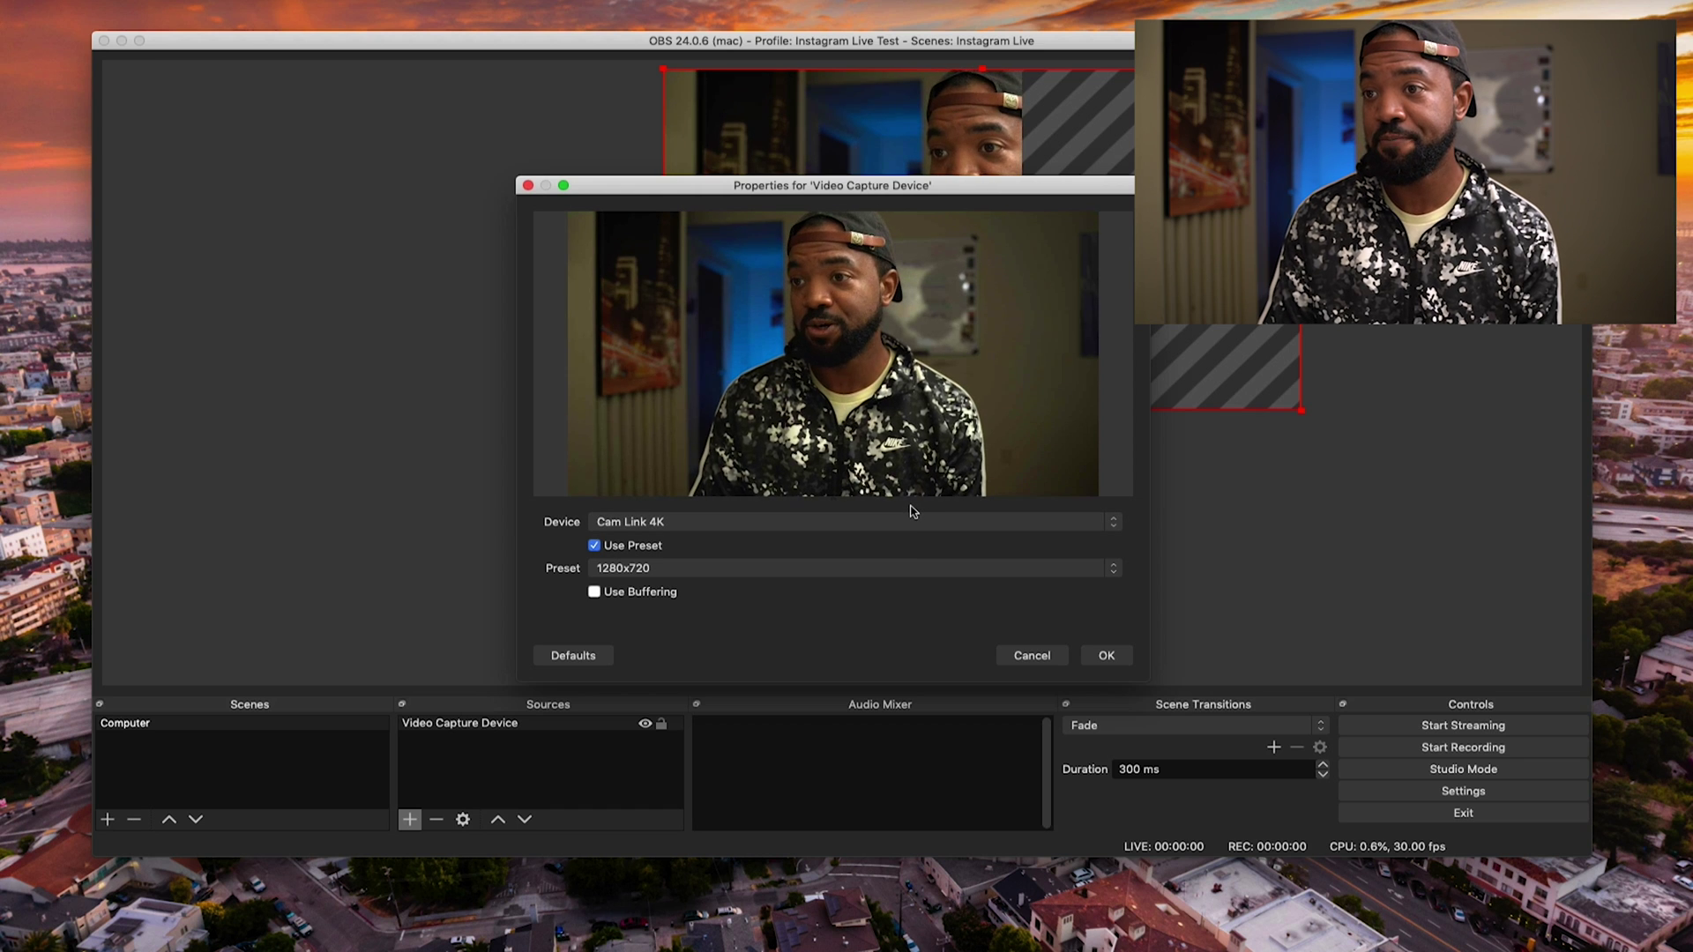
{"action": "left_click", "coordinate": [1114, 568]}
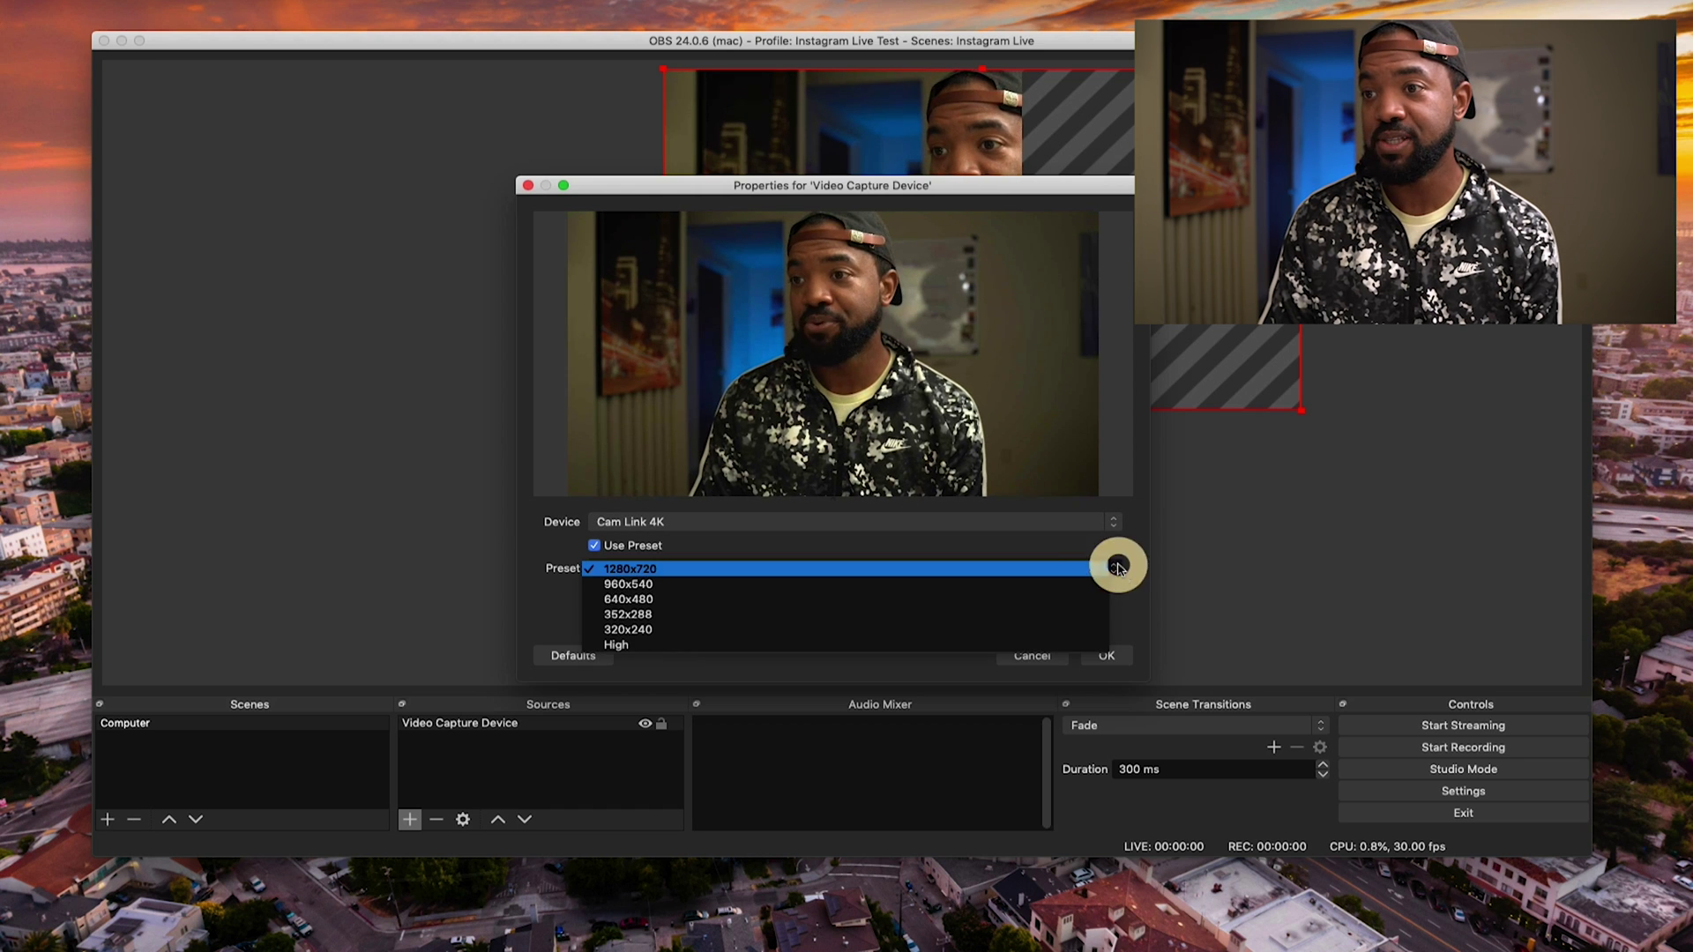
{"action": "left_click", "coordinate": [746, 645]}
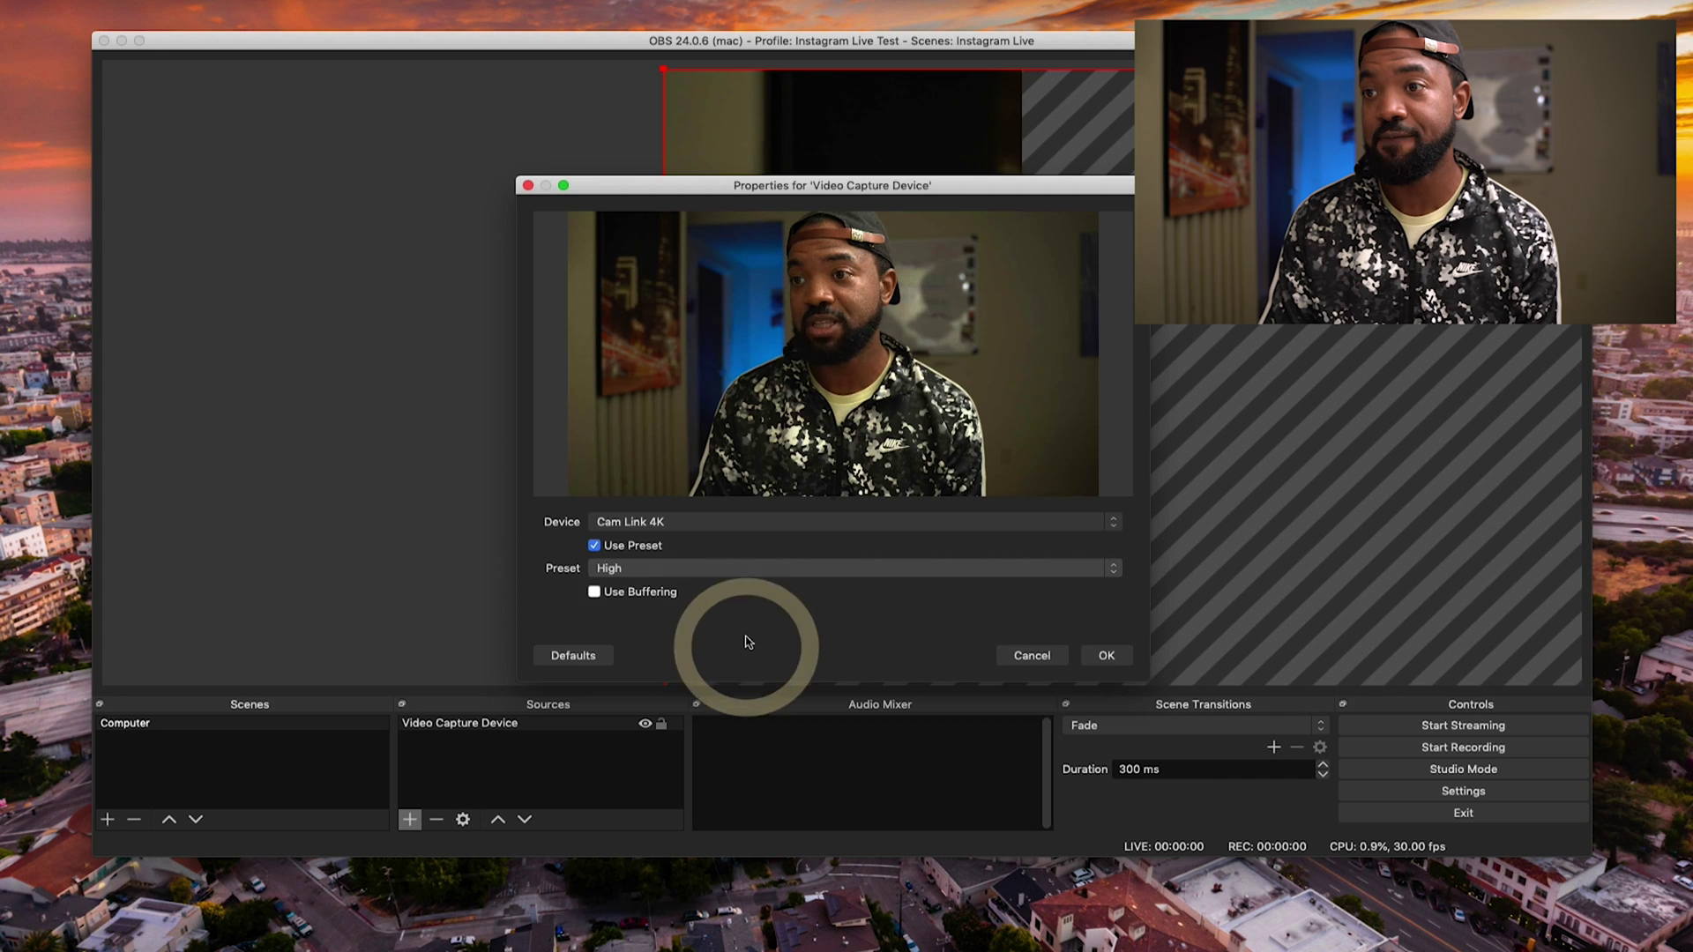
{"action": "left_click", "coordinate": [1107, 657]}
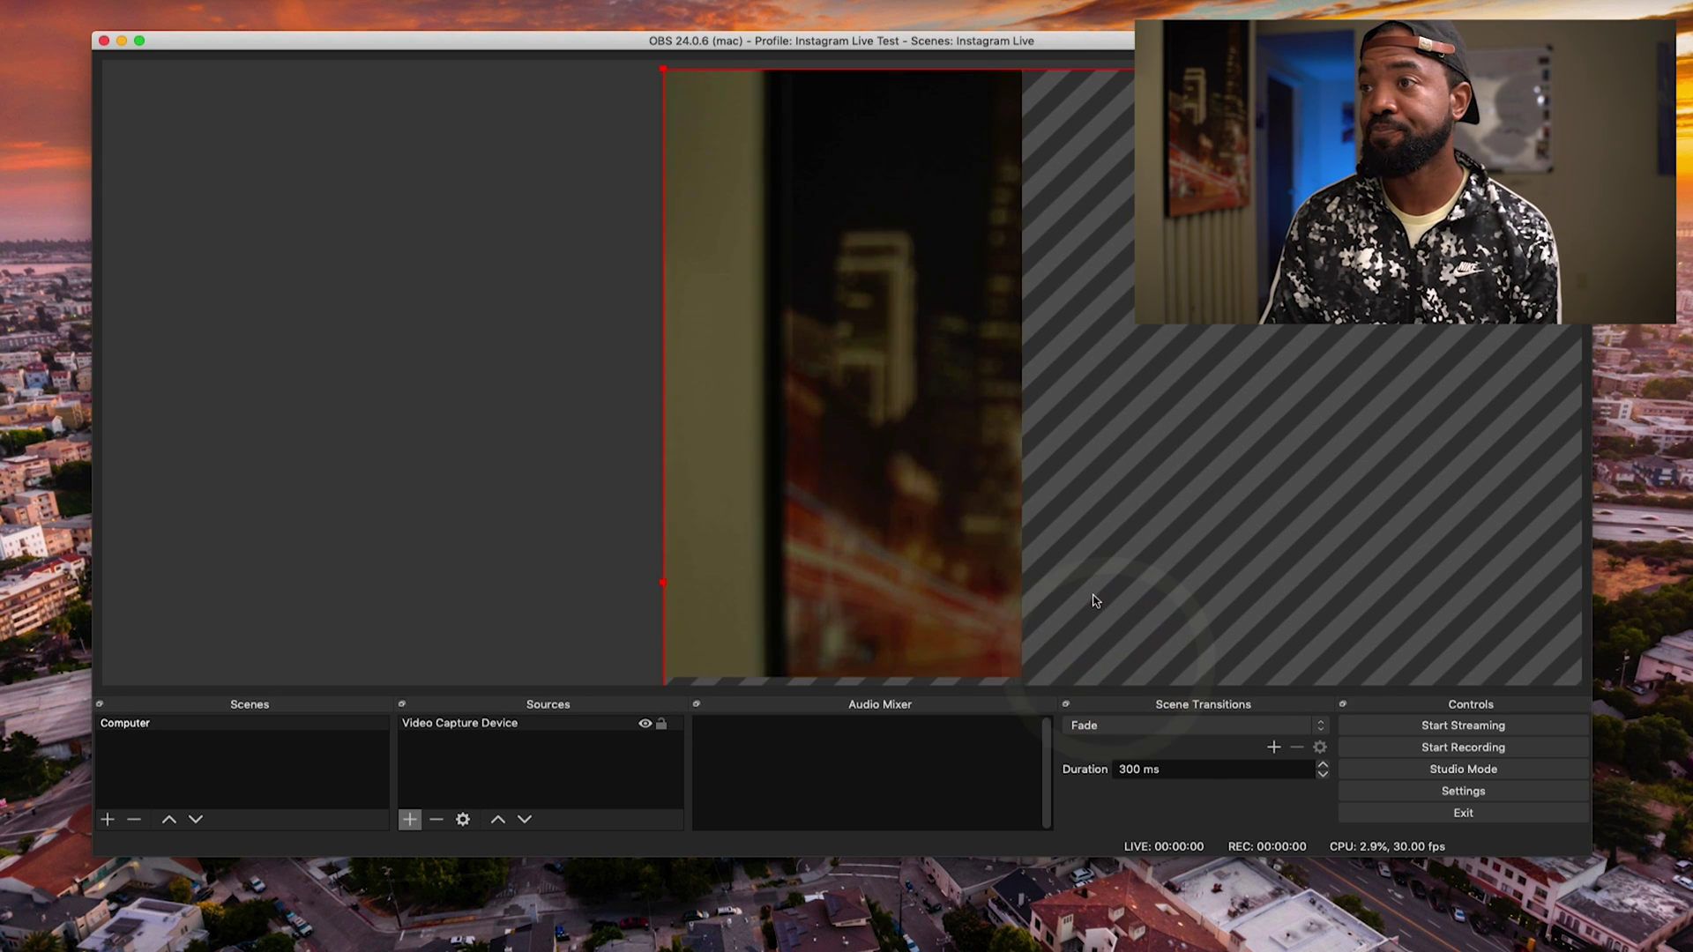
- Move and resize the webcam image to fill the canvas height with the presenter centred
{"action": "left_click_drag", "start_coordinate": [1232, 412], "coordinate": [1009, 396]}
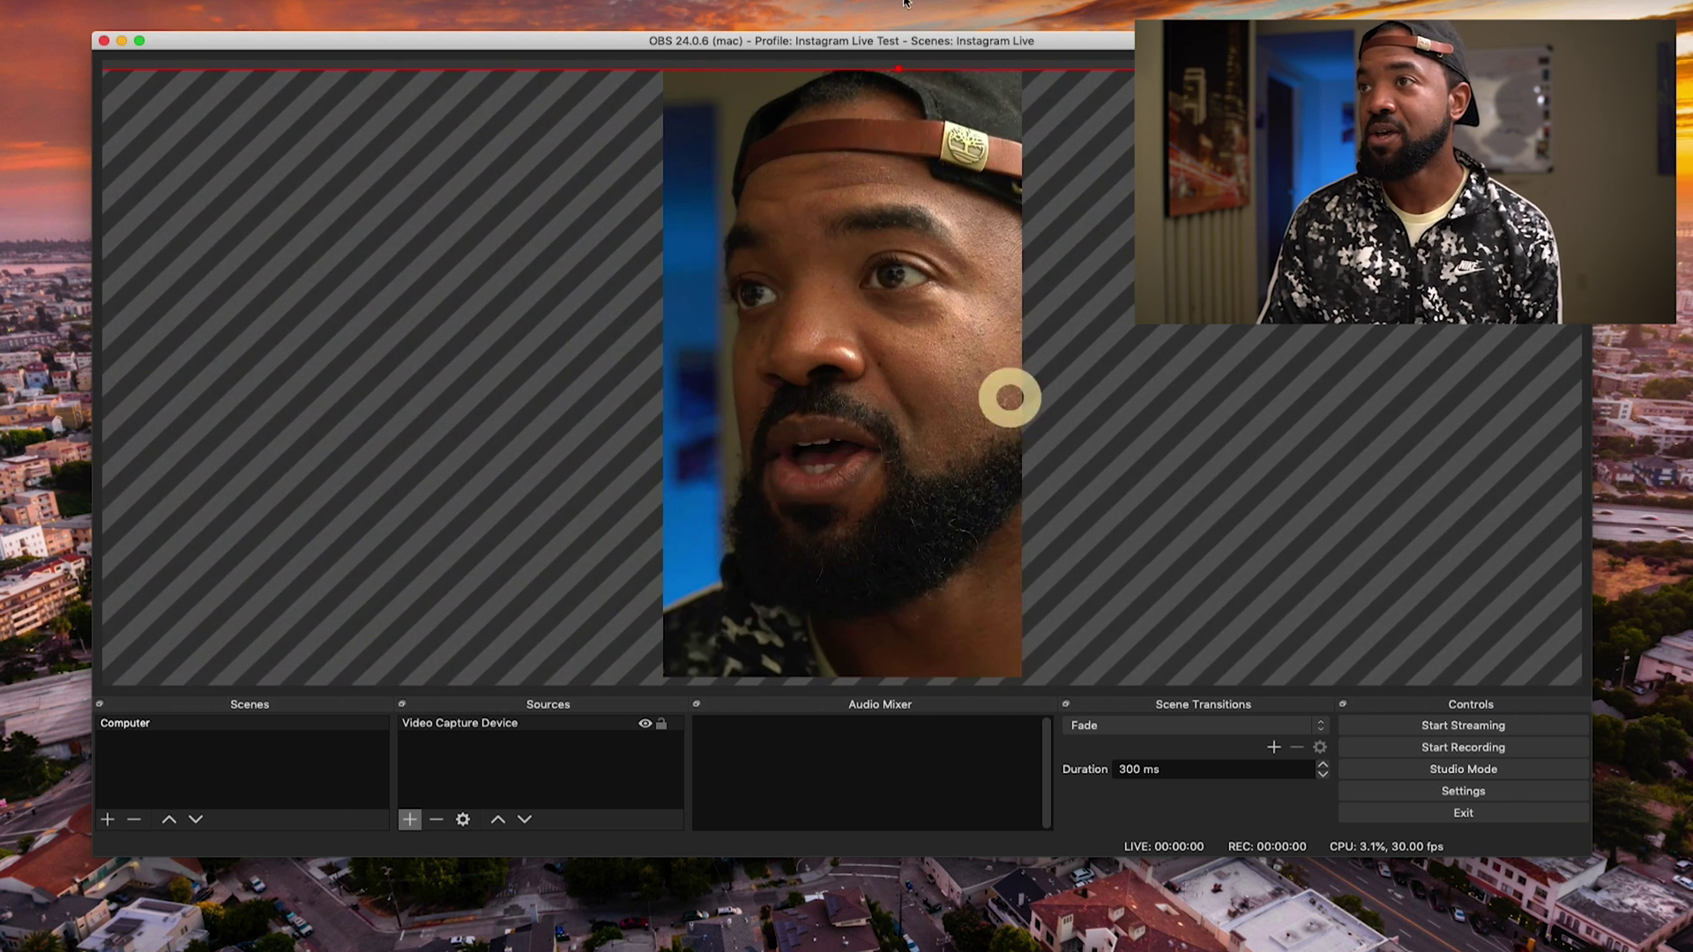
{"action": "left_click_drag", "start_coordinate": [899, 72], "coordinate": [1233, 138]}
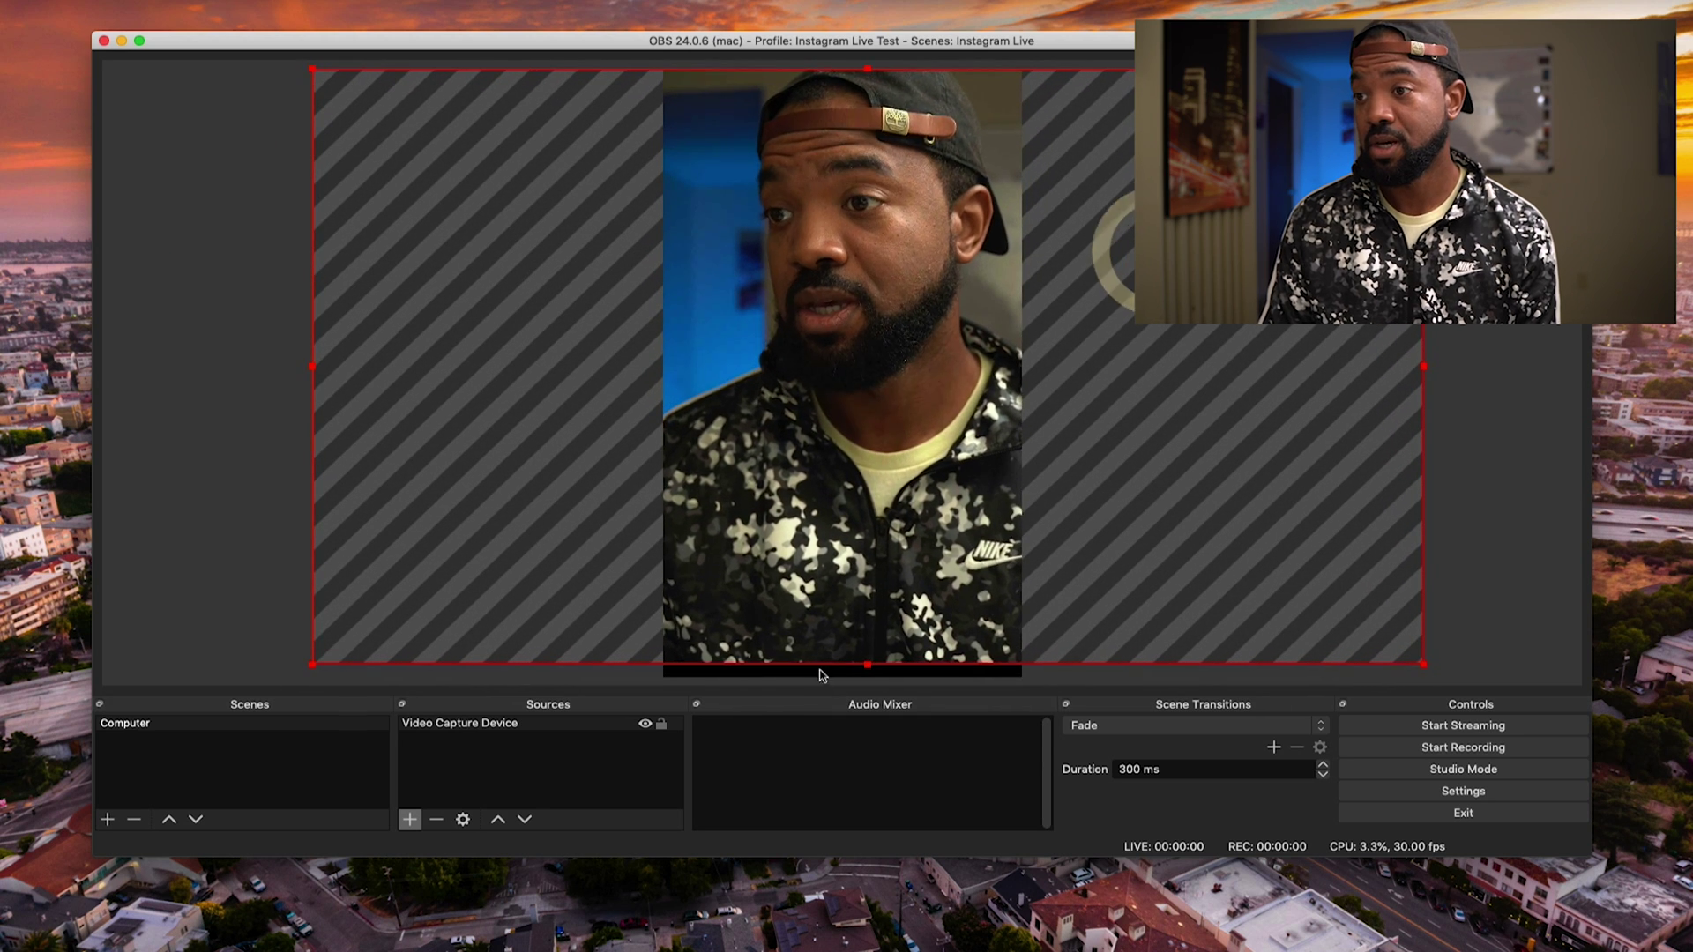
{"action": "left_click_drag", "start_coordinate": [868, 670], "coordinate": [869, 677]}
{"action": "left_click_drag", "start_coordinate": [943, 428], "coordinate": [942, 424]}
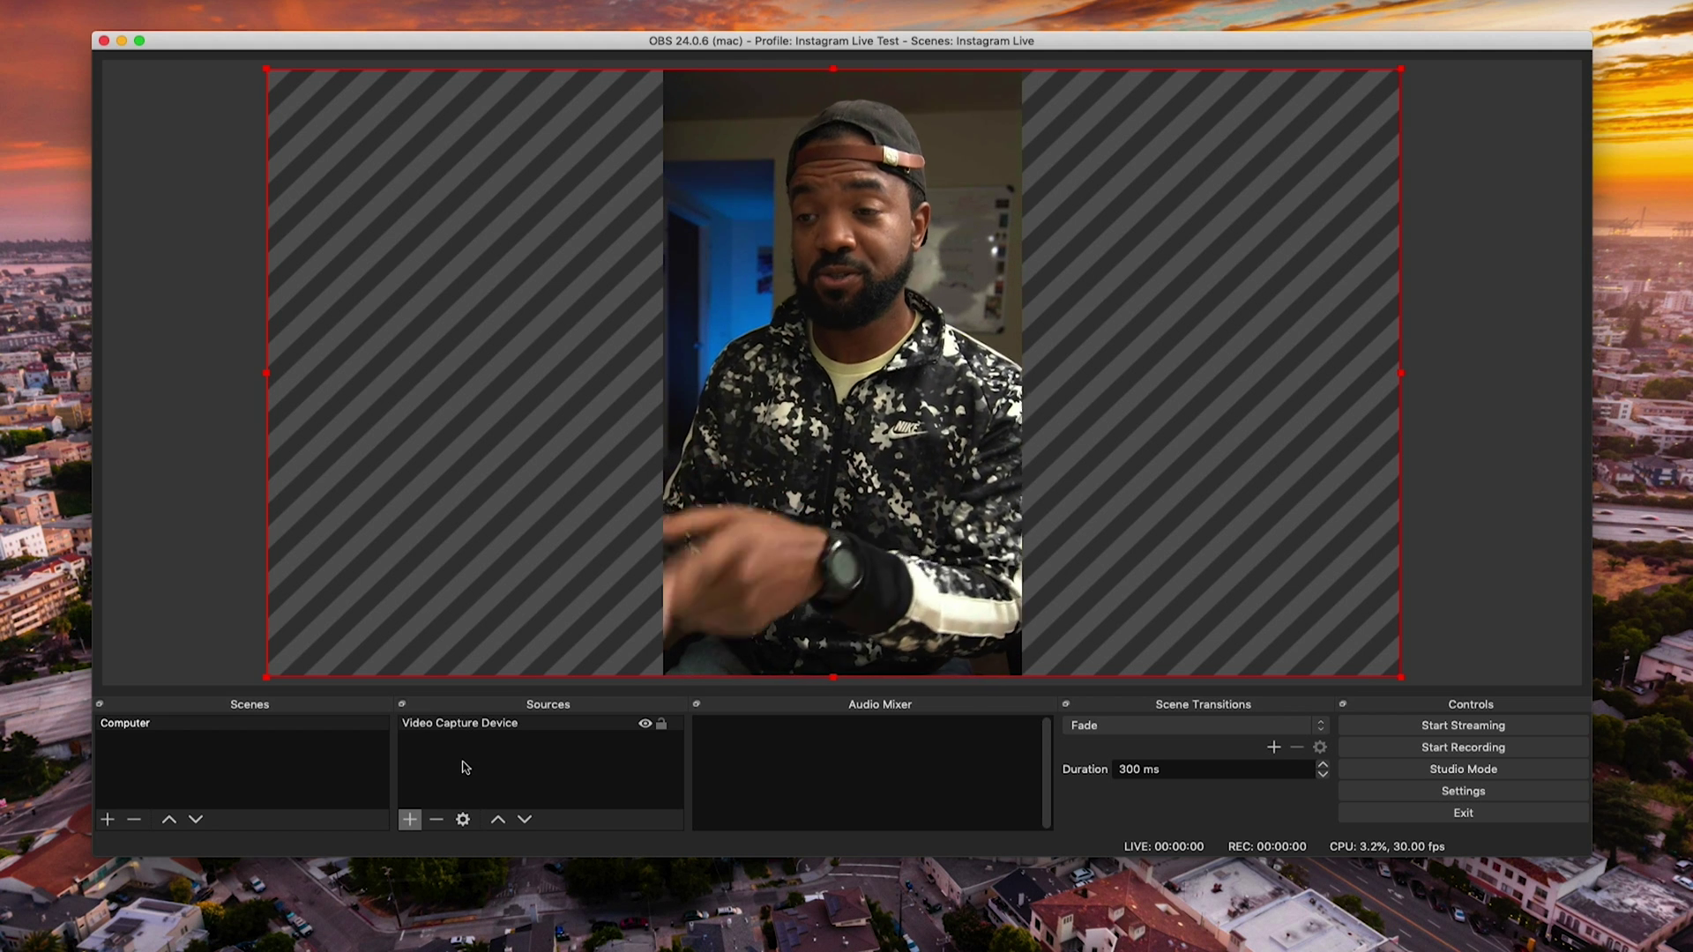
{"action": "left_click", "coordinate": [410, 820]}
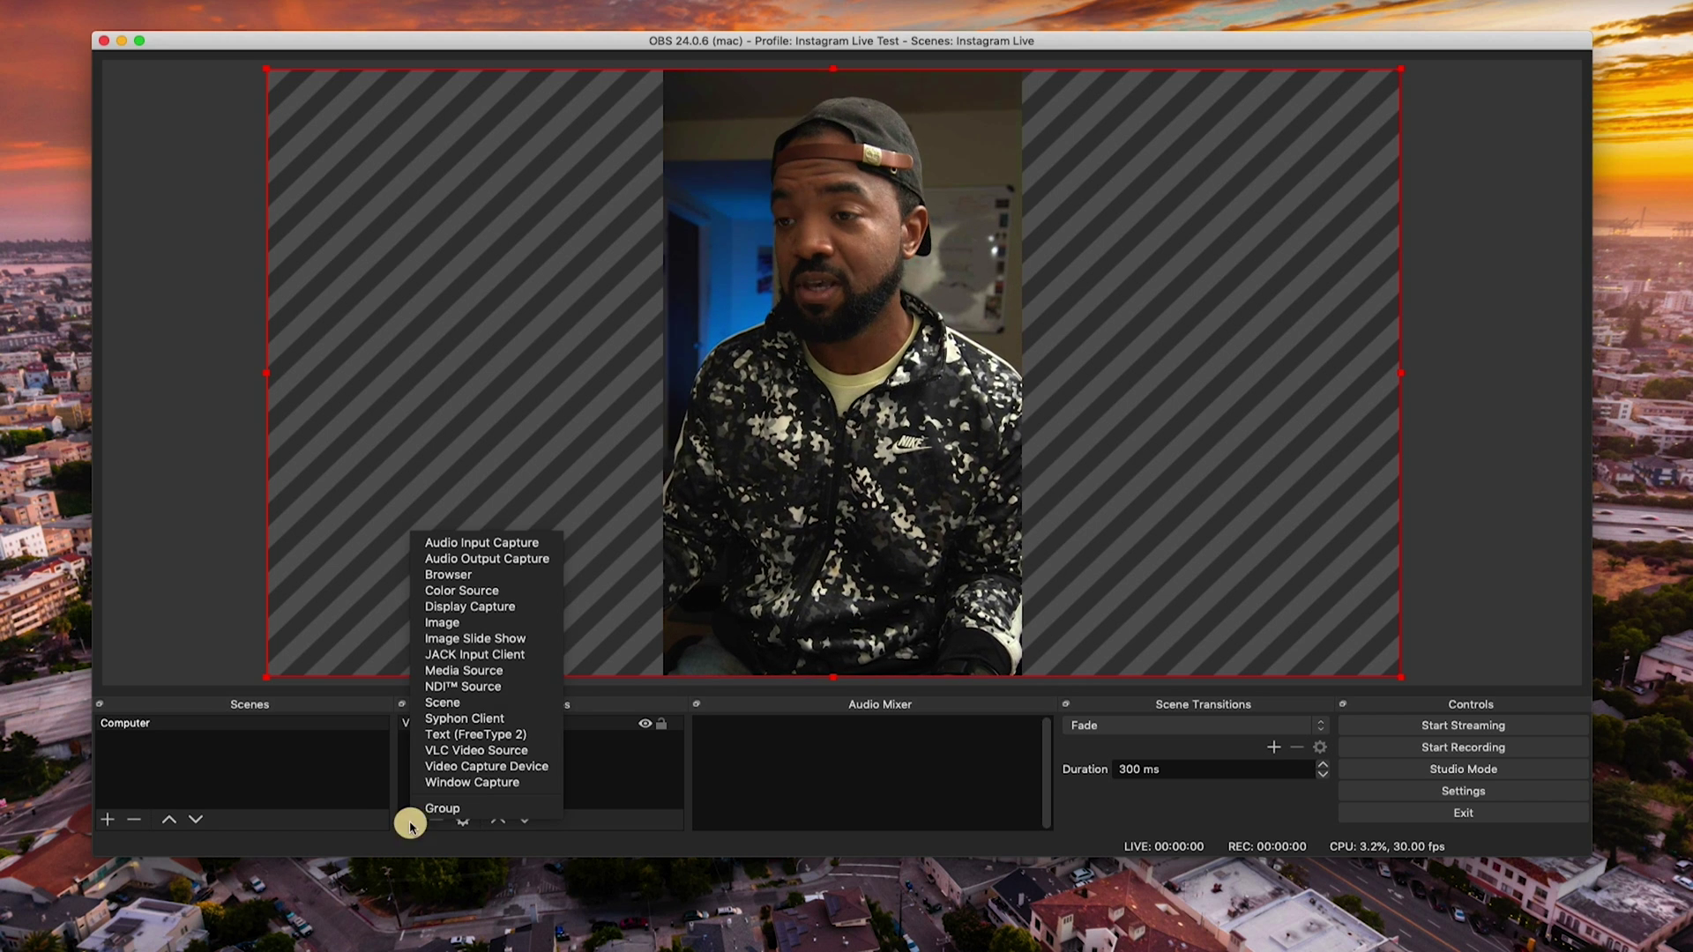
- Add an Audio Input Capture source using the Cam Link 4K device
{"action": "left_click", "coordinate": [548, 544]}
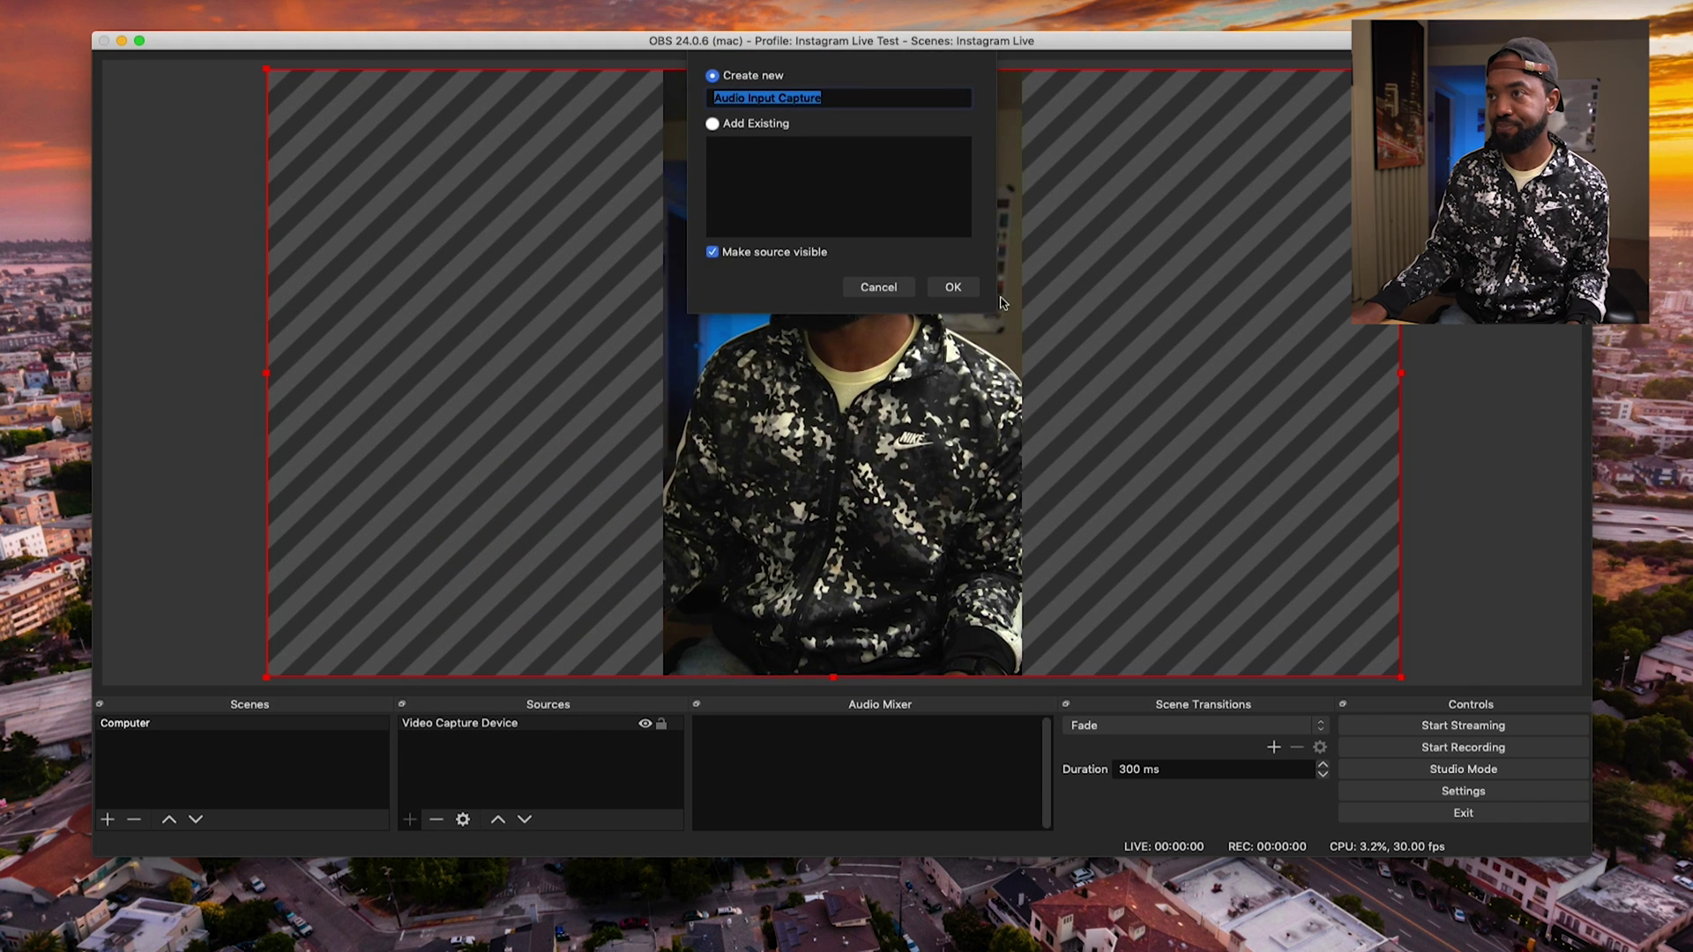
{"action": "left_click", "coordinate": [955, 287]}
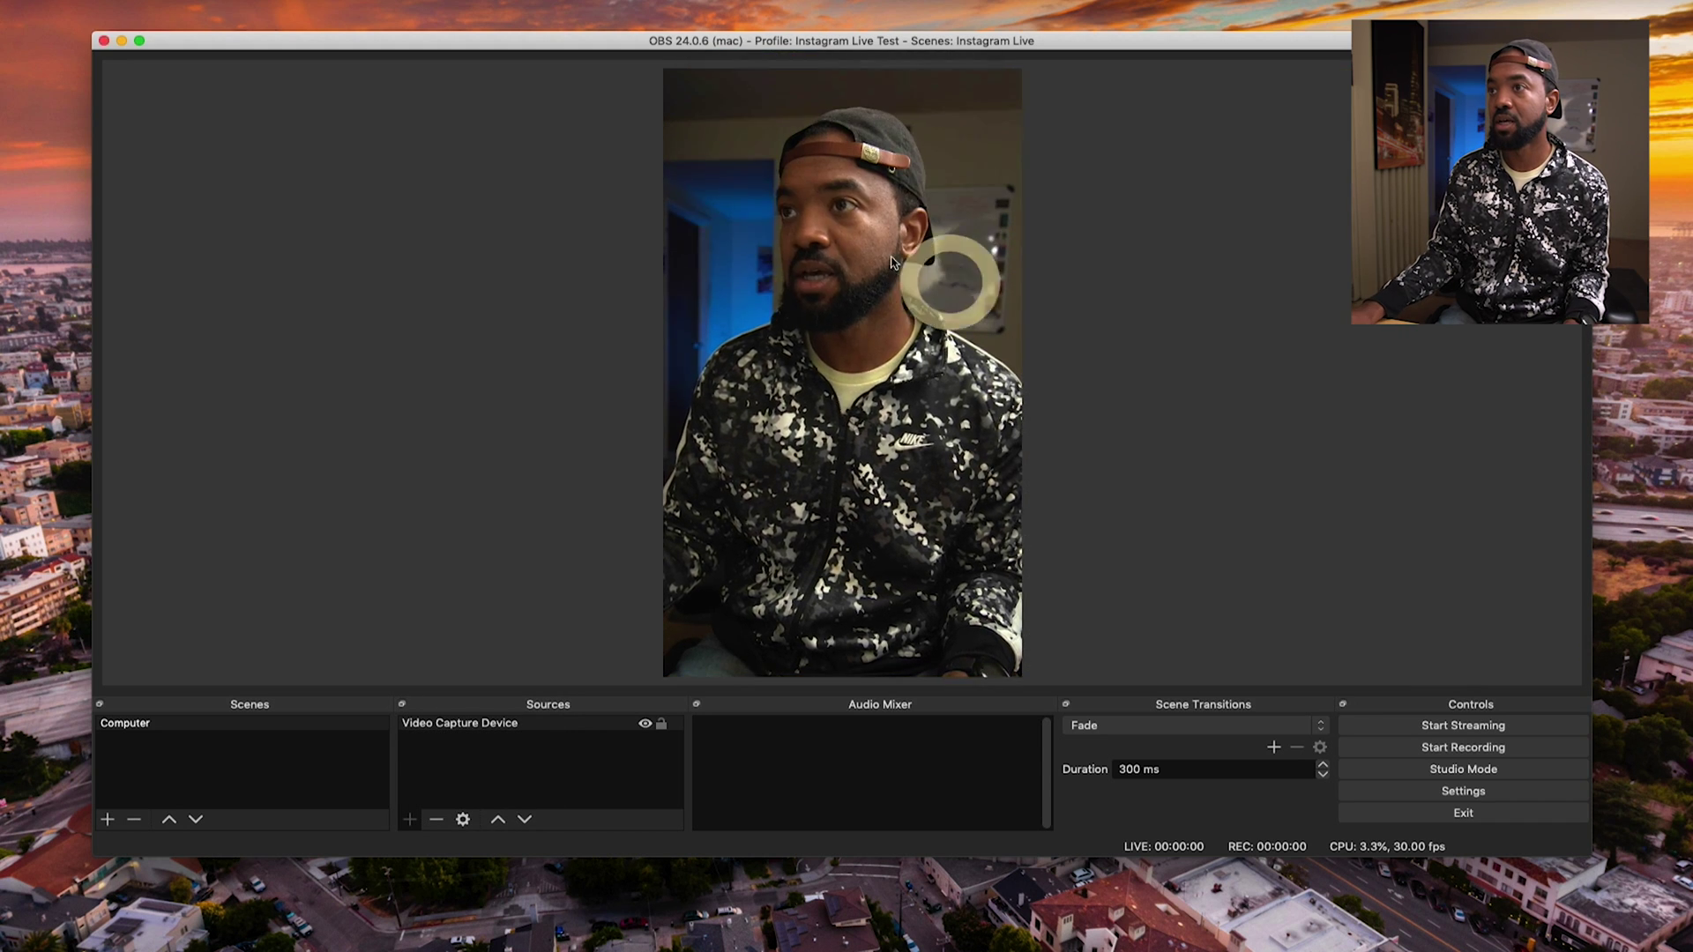
{"action": "left_click", "coordinate": [1122, 232]}
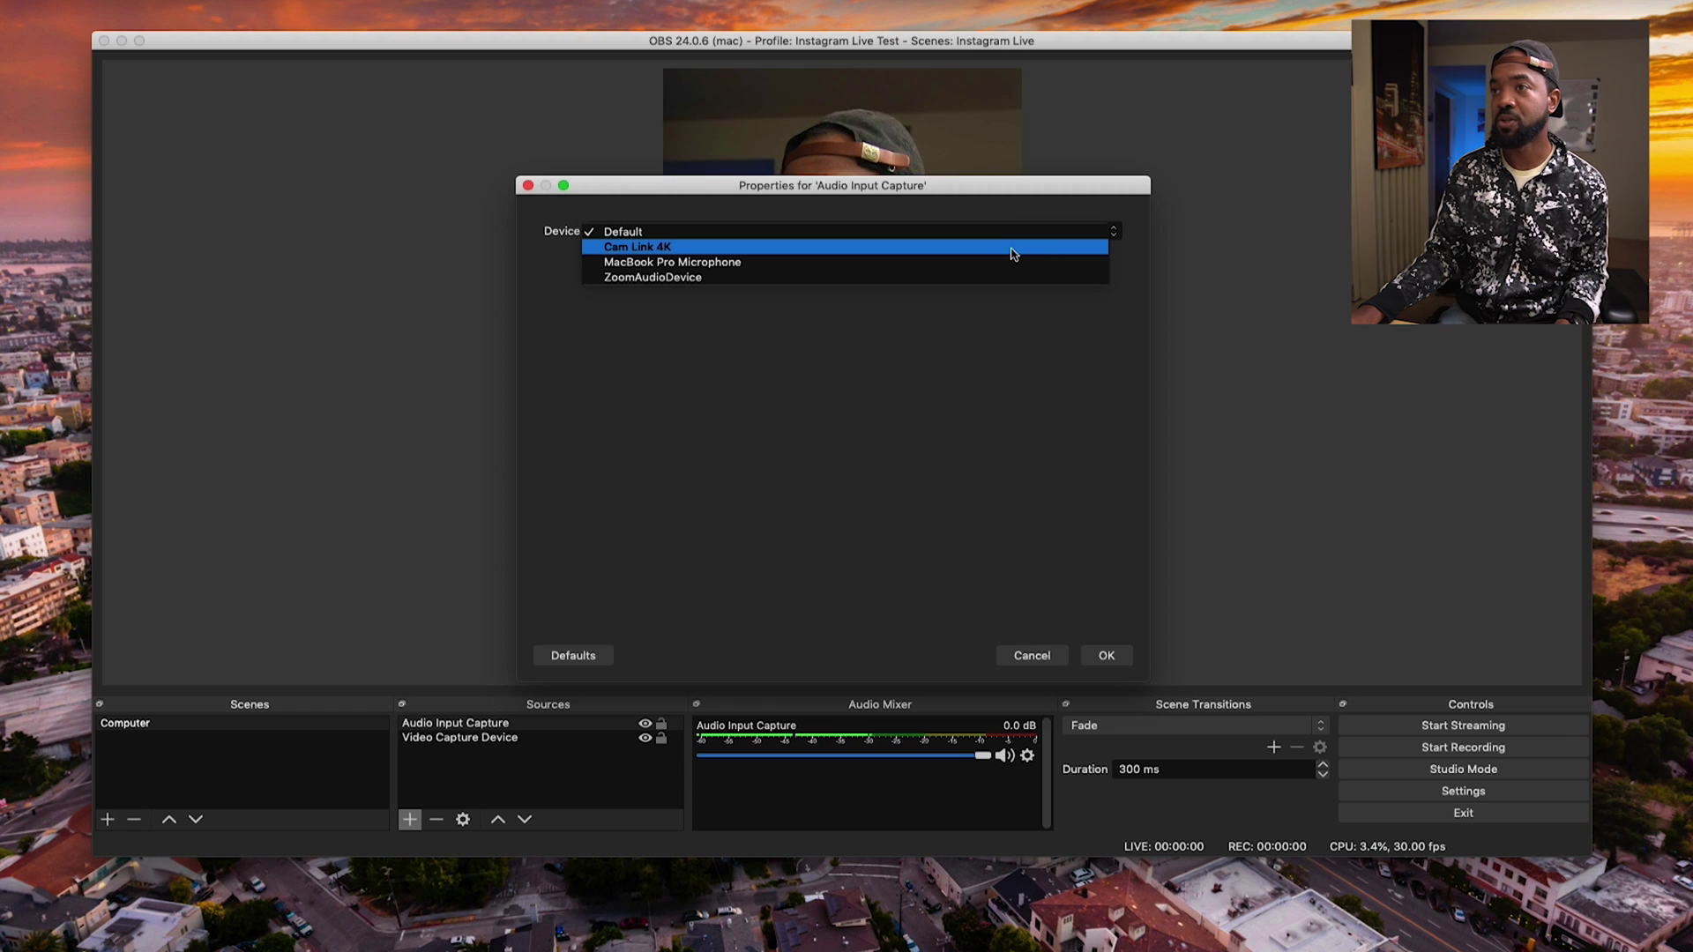
{"action": "left_click", "coordinate": [1013, 252]}
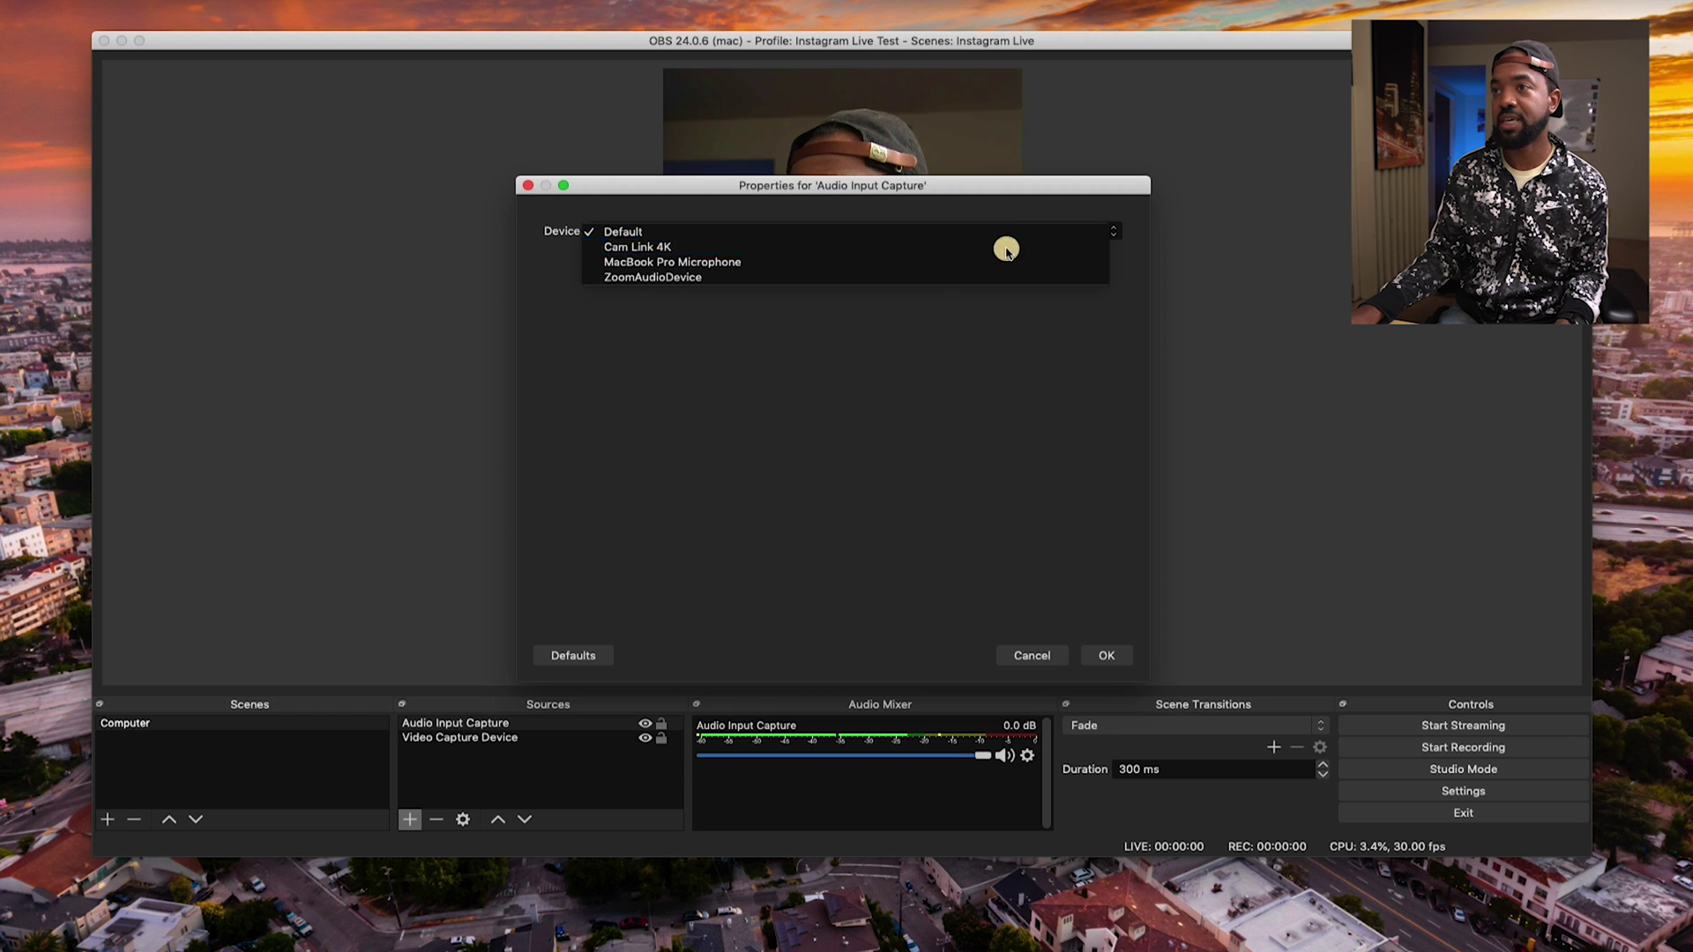
{"action": "left_click", "coordinate": [1105, 657]}
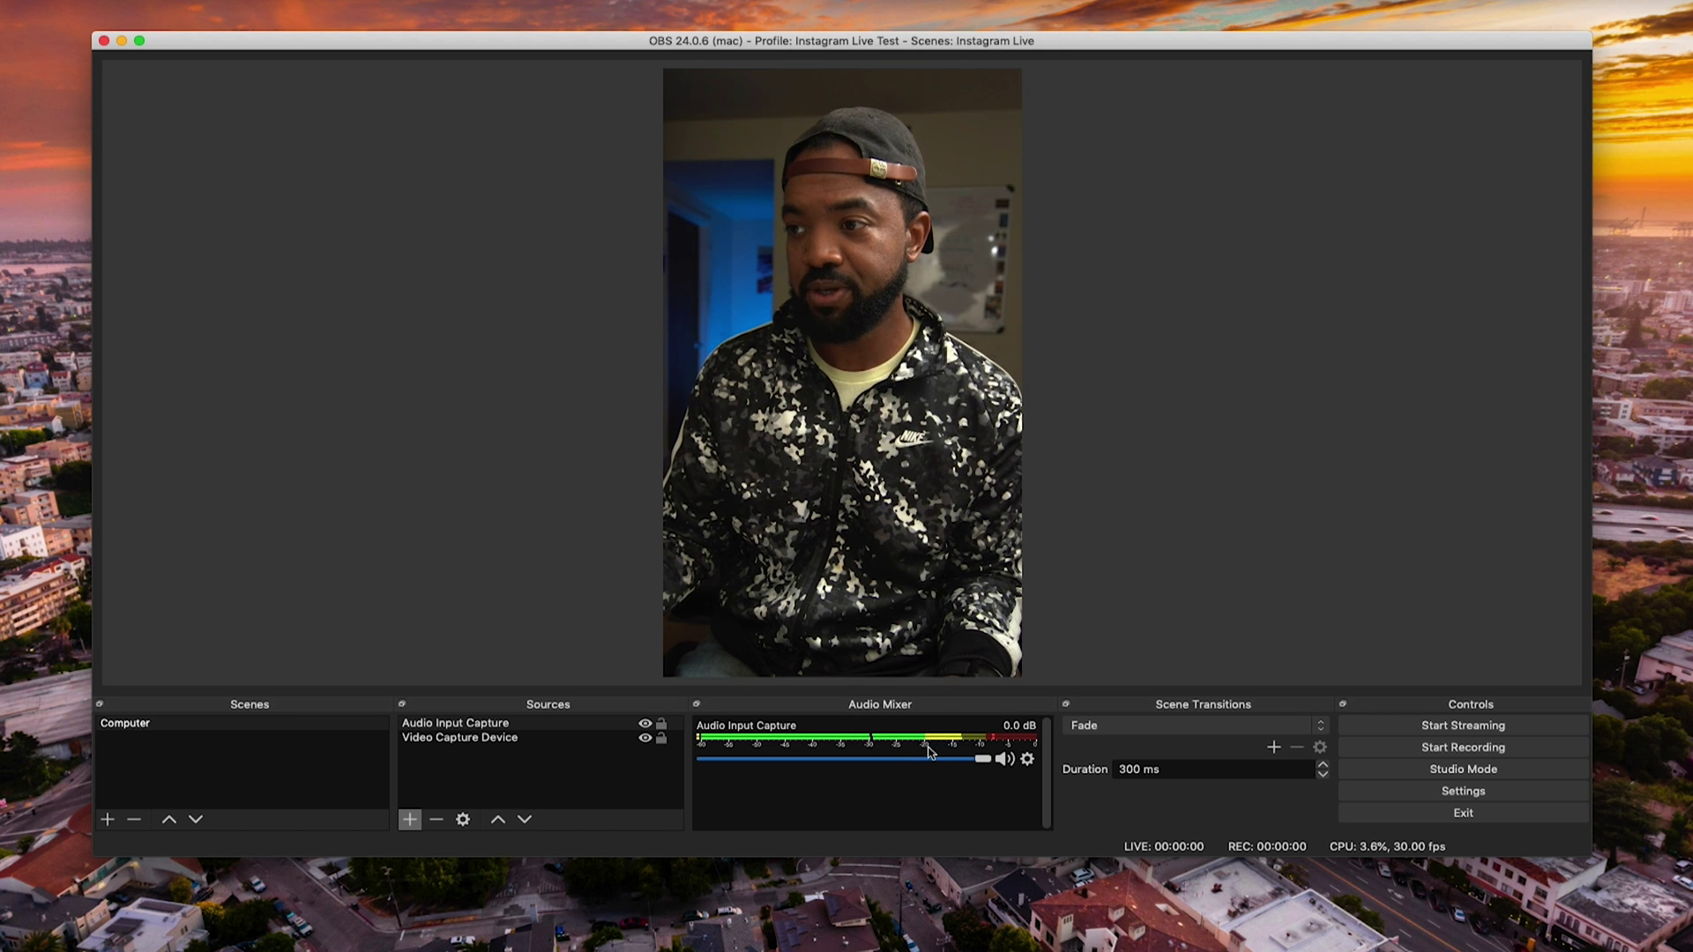
- Give the audio capture channel a 200 ms sync offset in Advanced Audio Properties
{"action": "left_click", "coordinate": [1029, 761]}
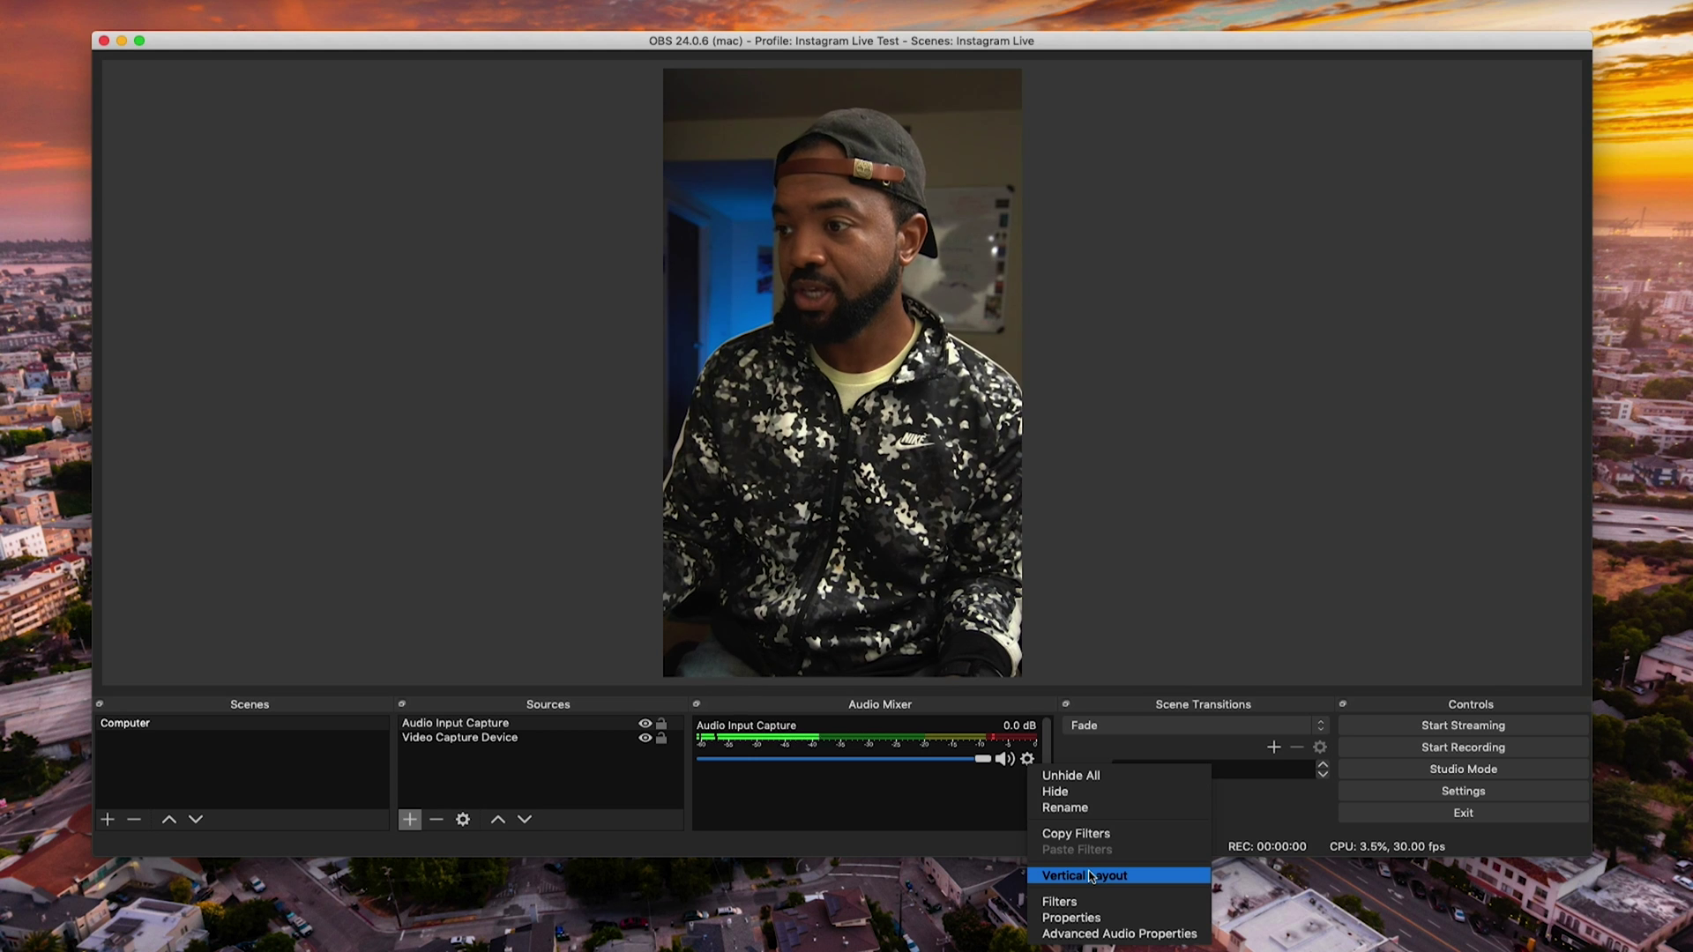
{"action": "left_click", "coordinate": [1113, 934]}
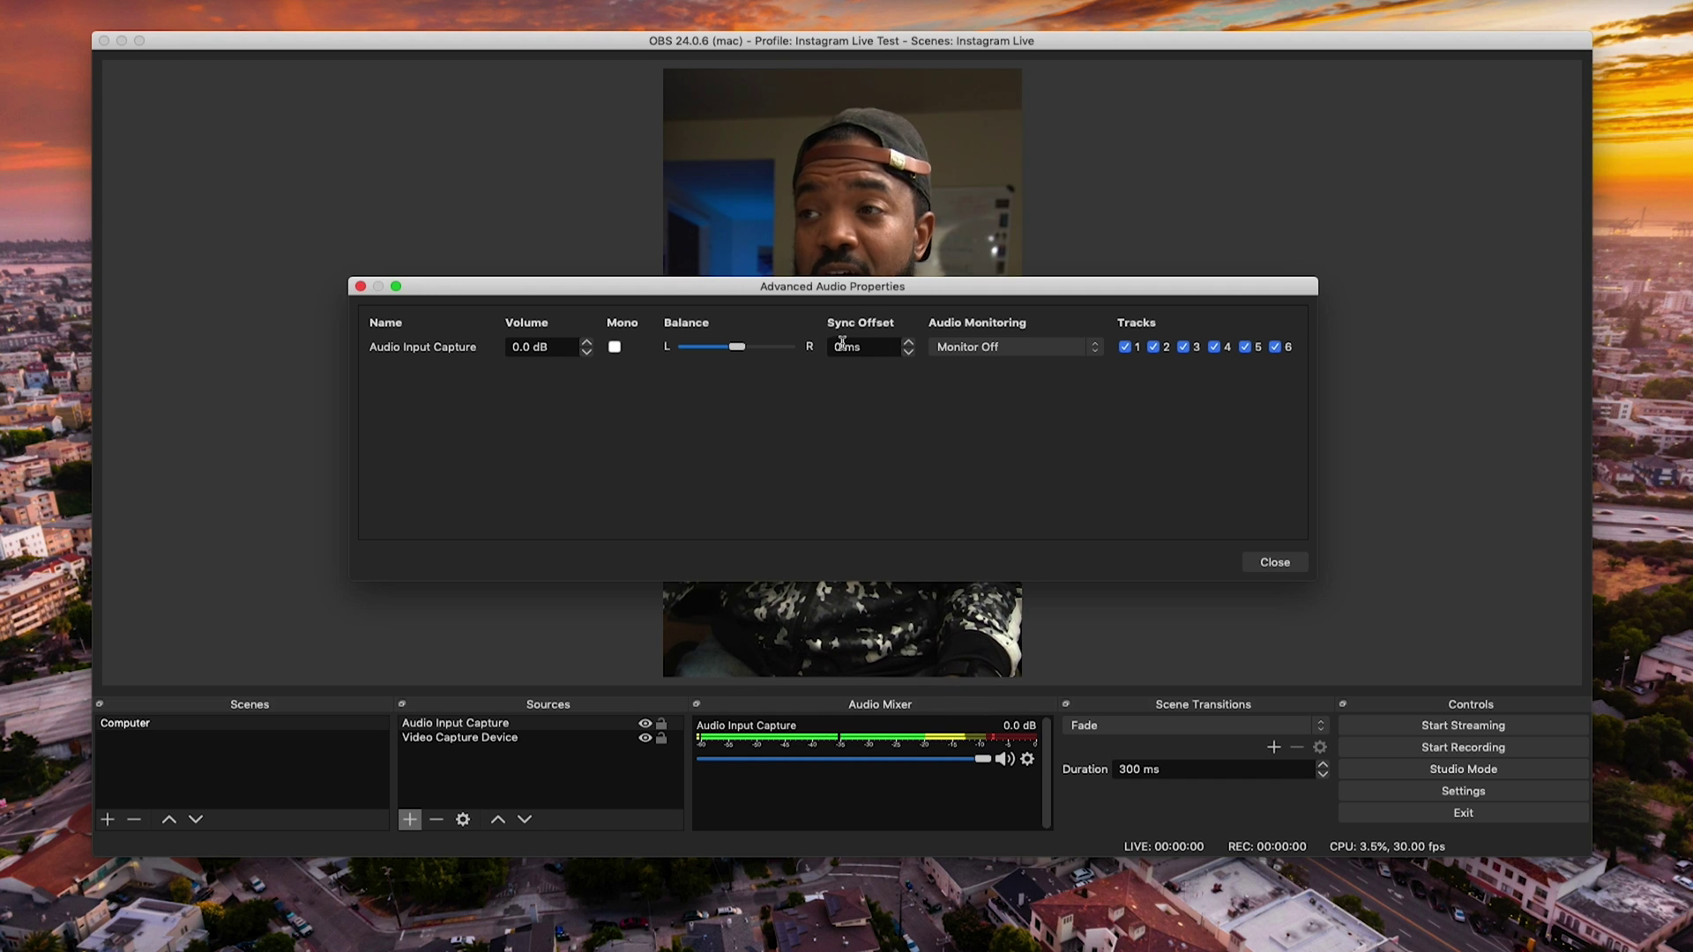
{"action": "type", "text": "200"}
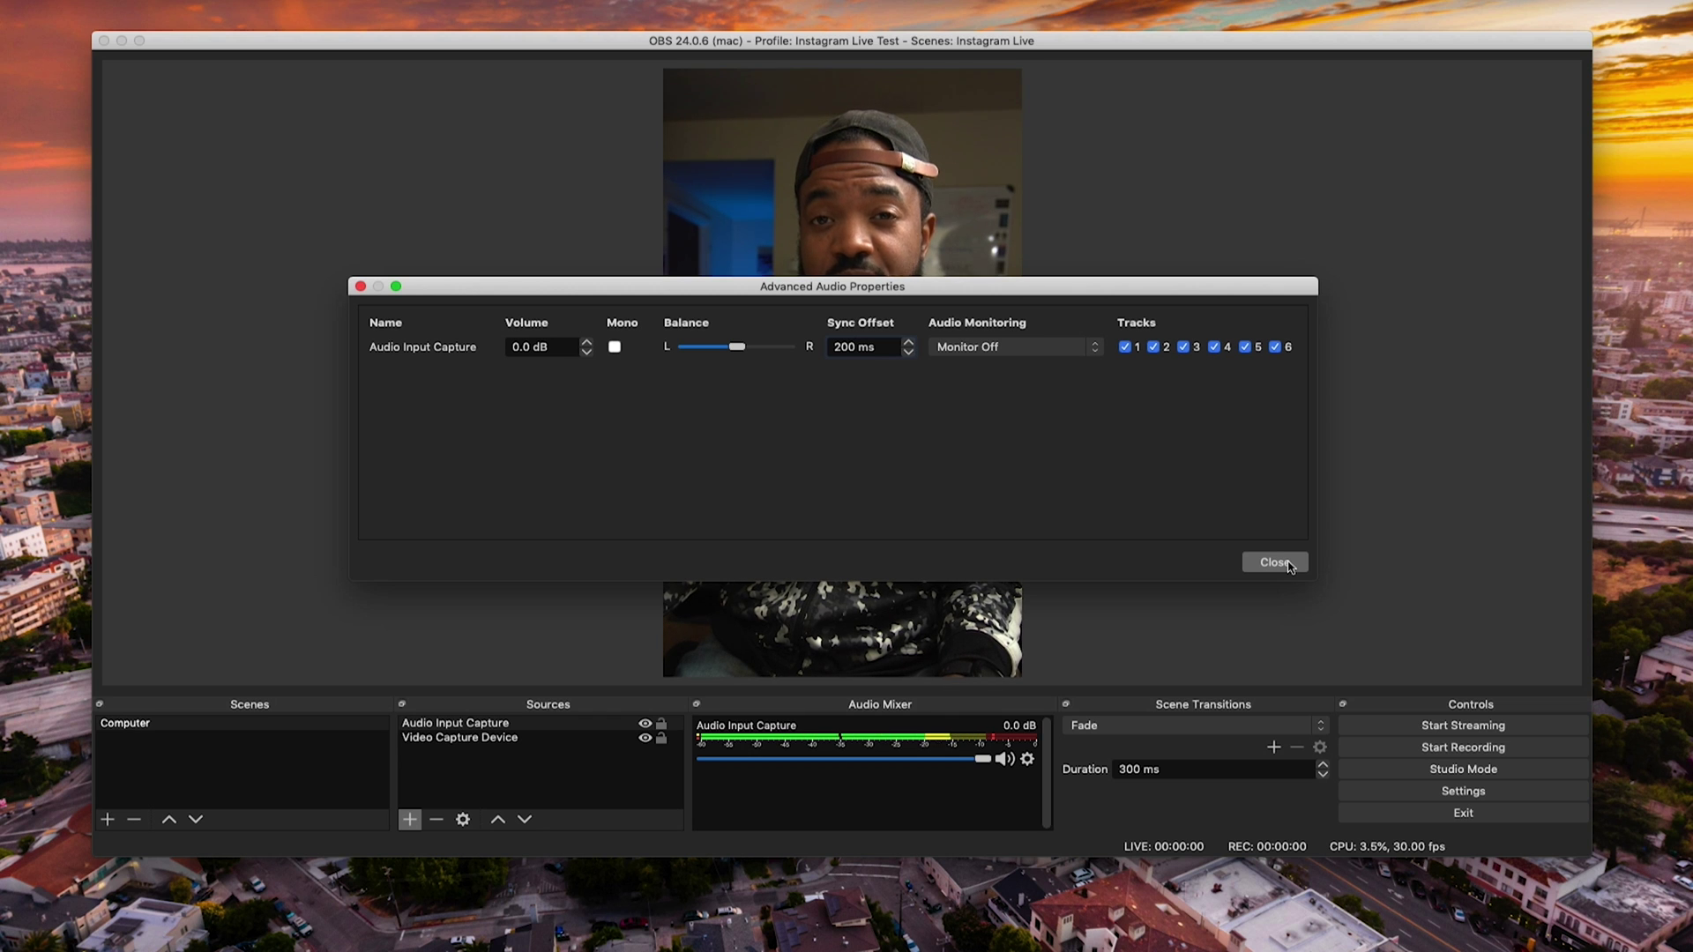
{"action": "left_click", "coordinate": [1287, 564]}
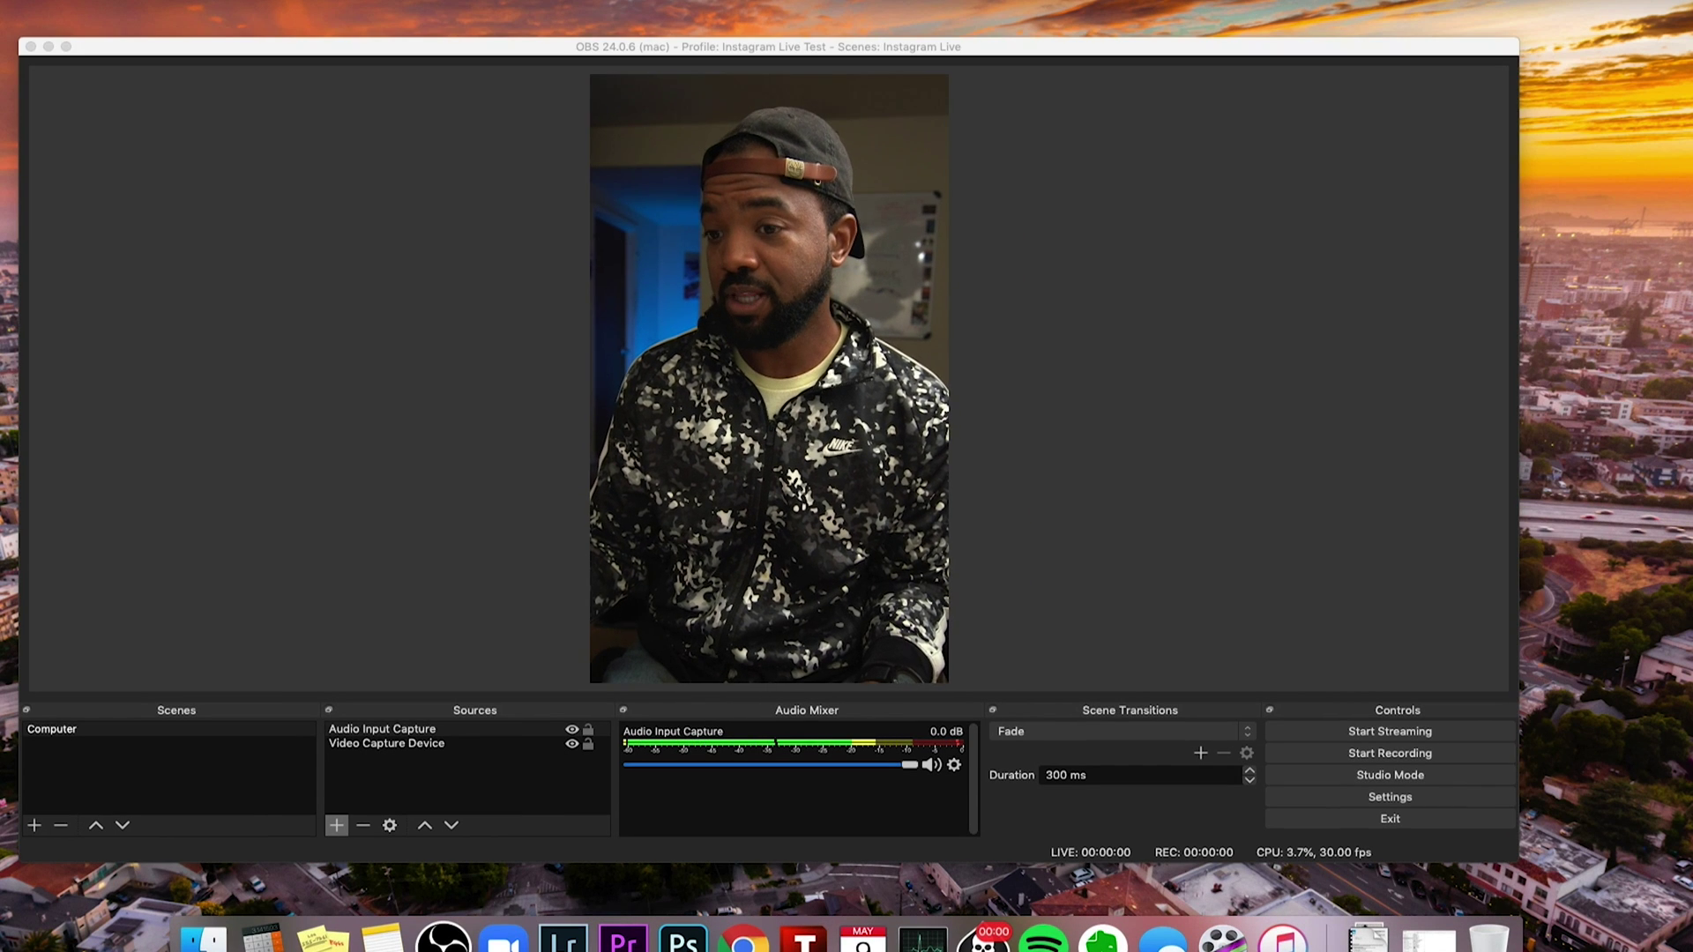
- Open YellowDuck-1.2.1.dmg from Sample Graphics and install YellowDuck into Applications
{"action": "left_click", "coordinate": [204, 938]}
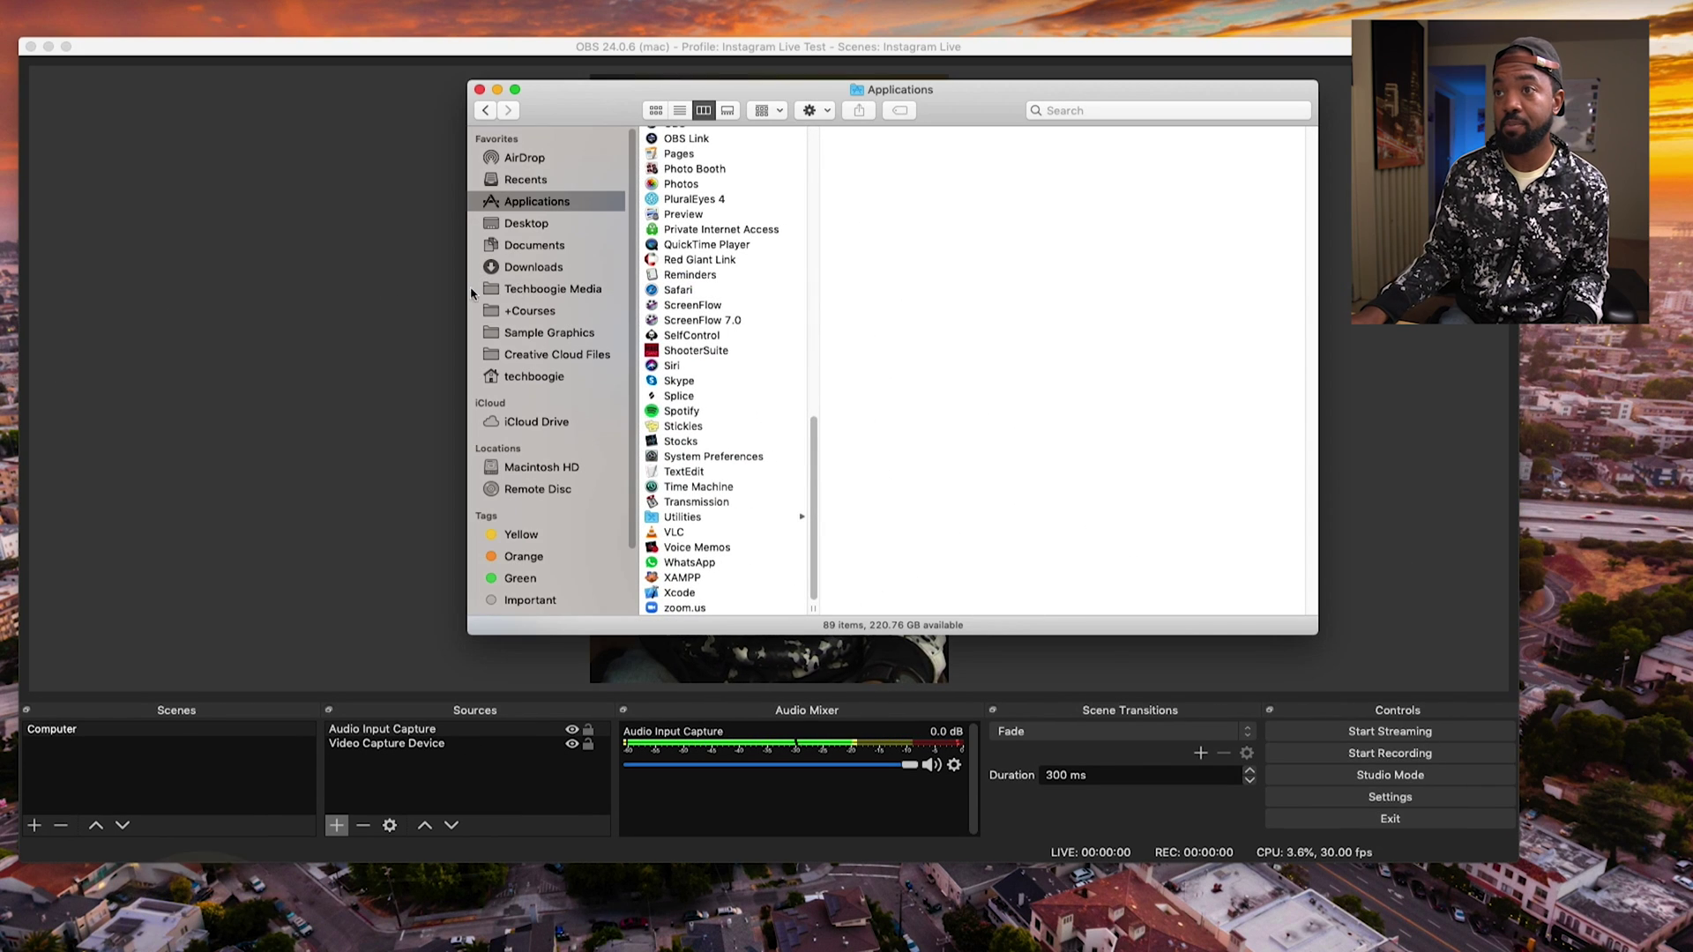
{"action": "left_click", "coordinate": [540, 333]}
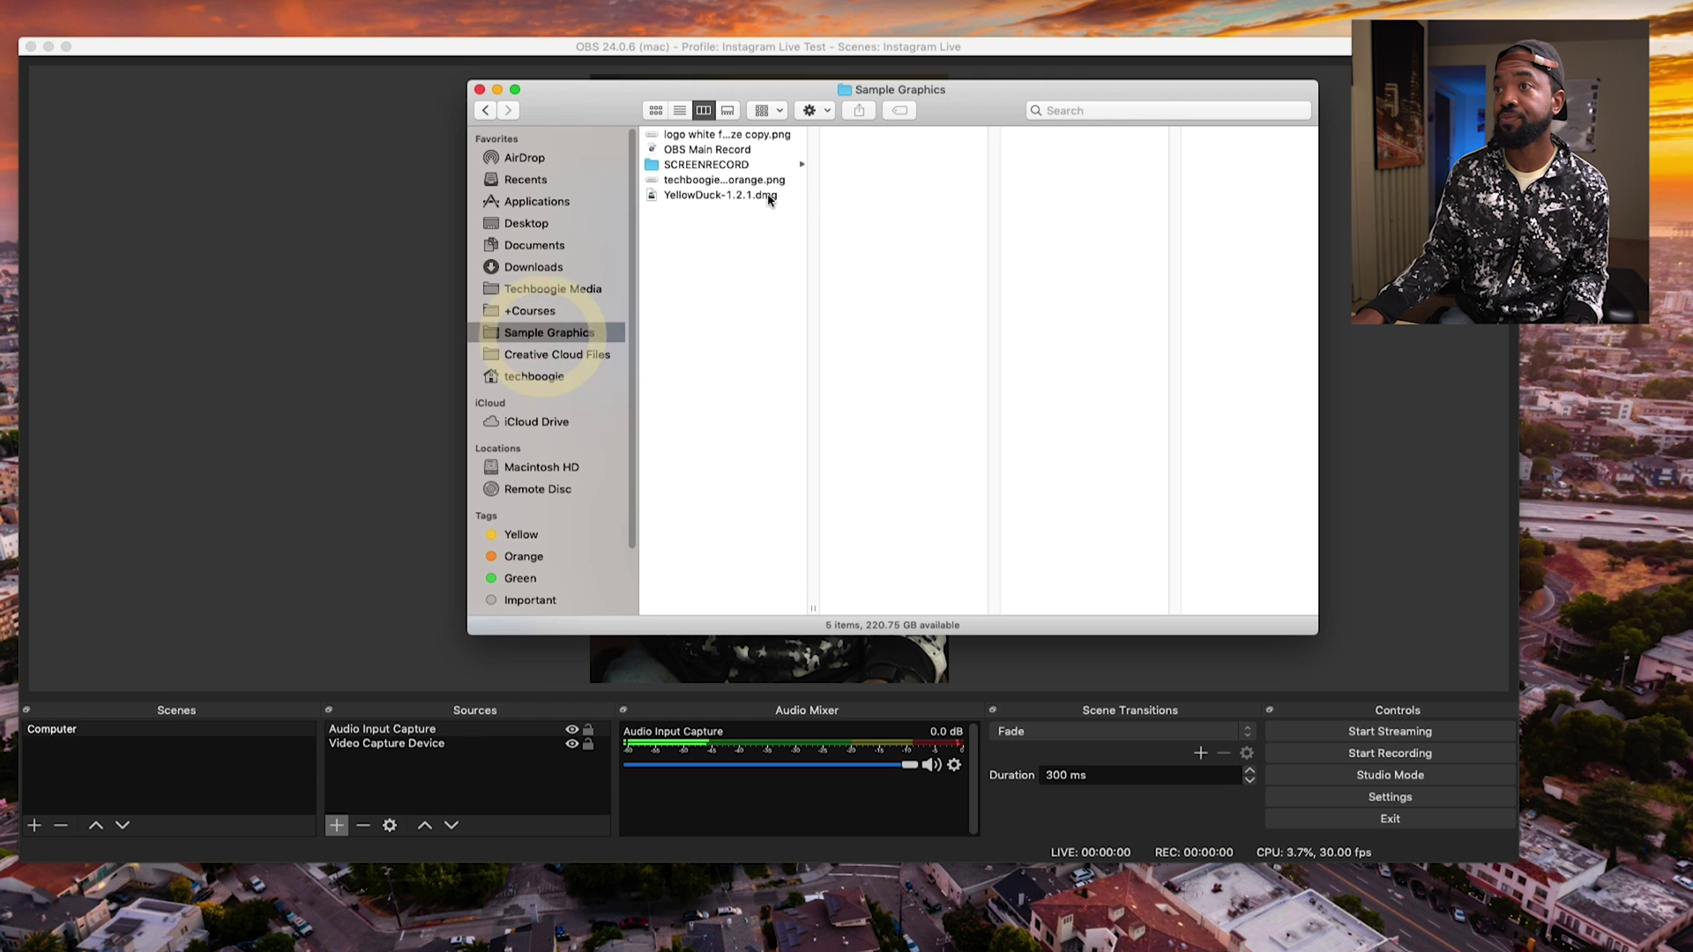
{"action": "double_click", "coordinate": [767, 195]}
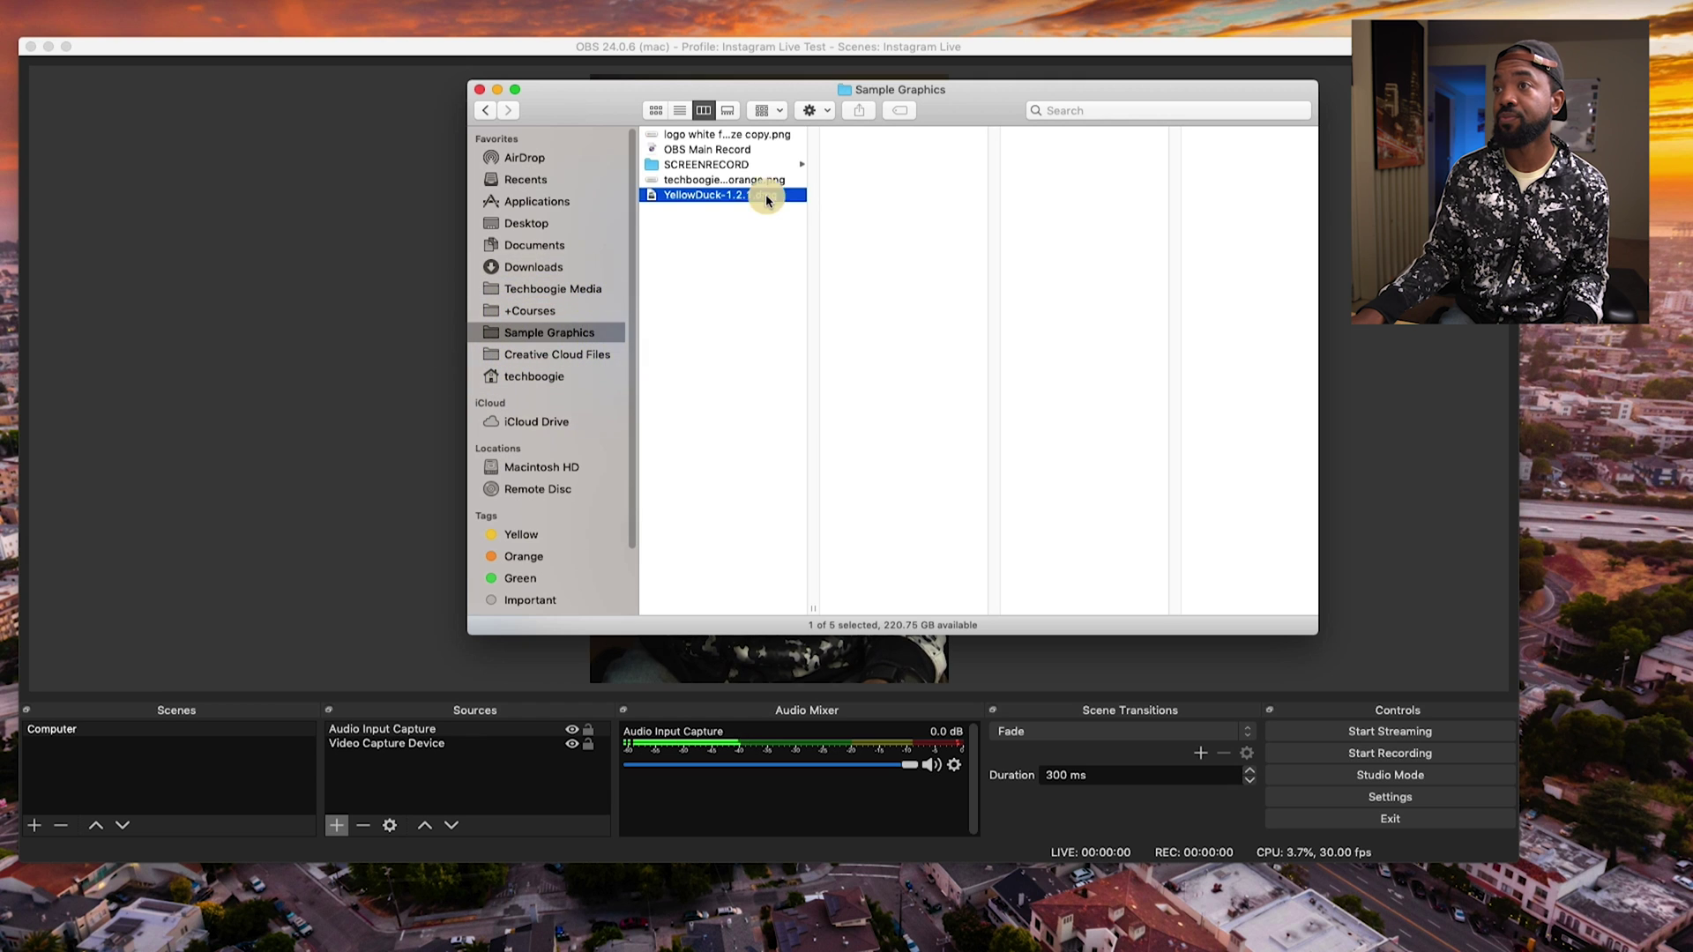
{"action": "left_click", "coordinate": [479, 90]}
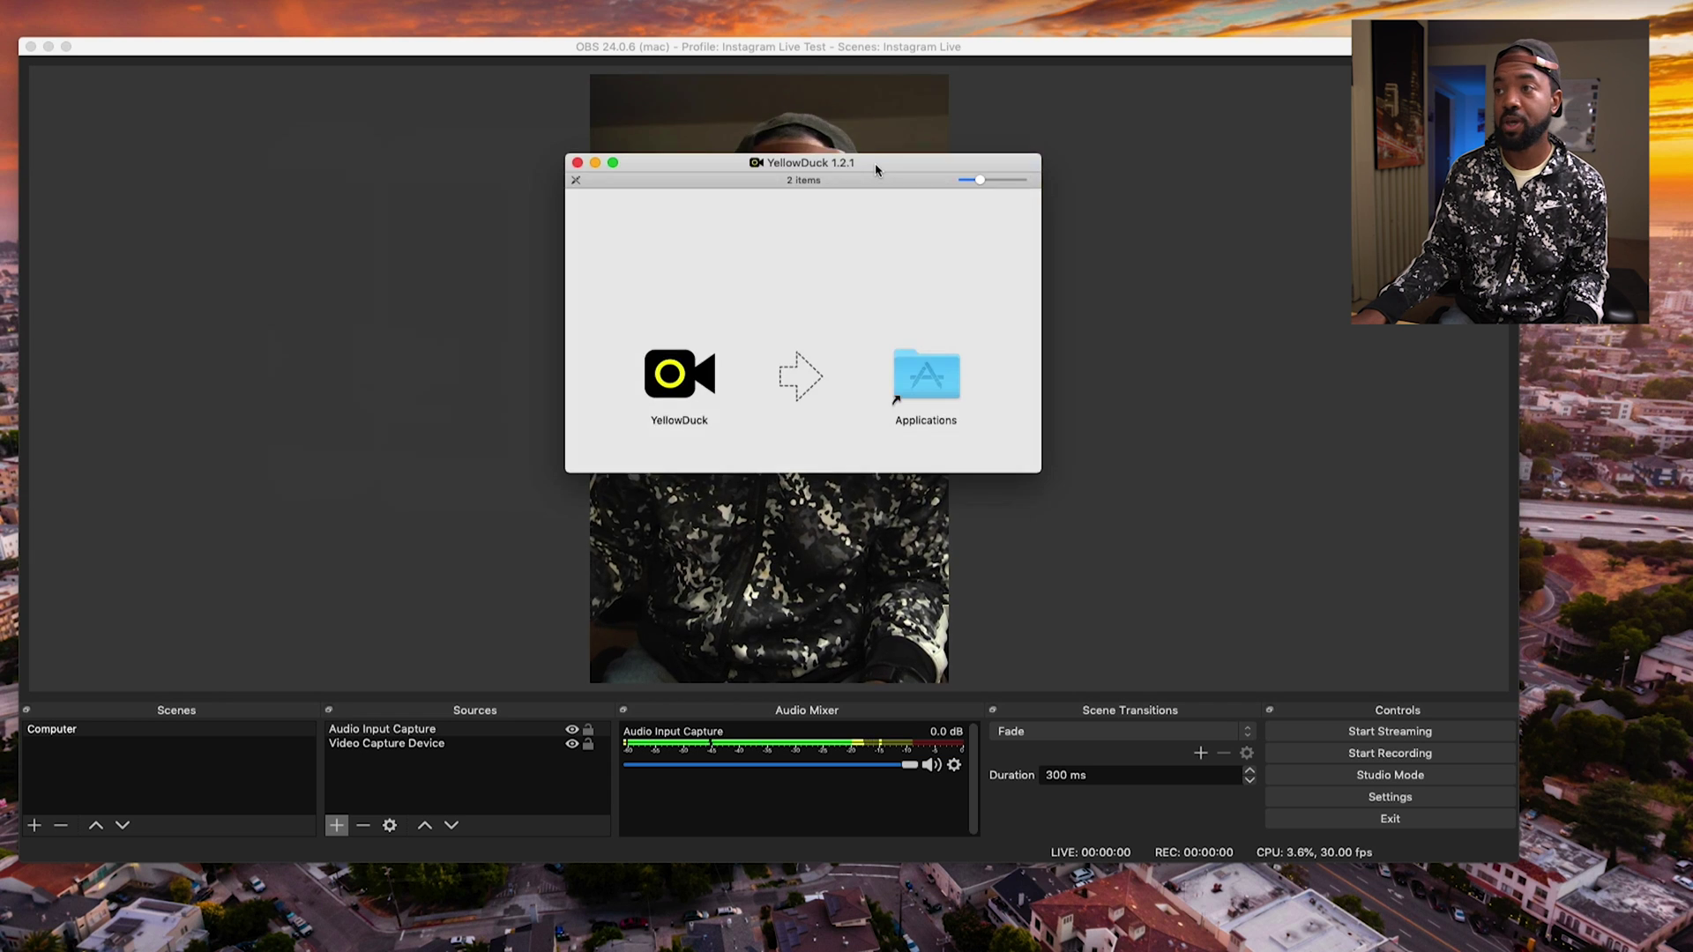
{"action": "left_click_drag", "start_coordinate": [874, 163], "coordinate": [1199, 354]}
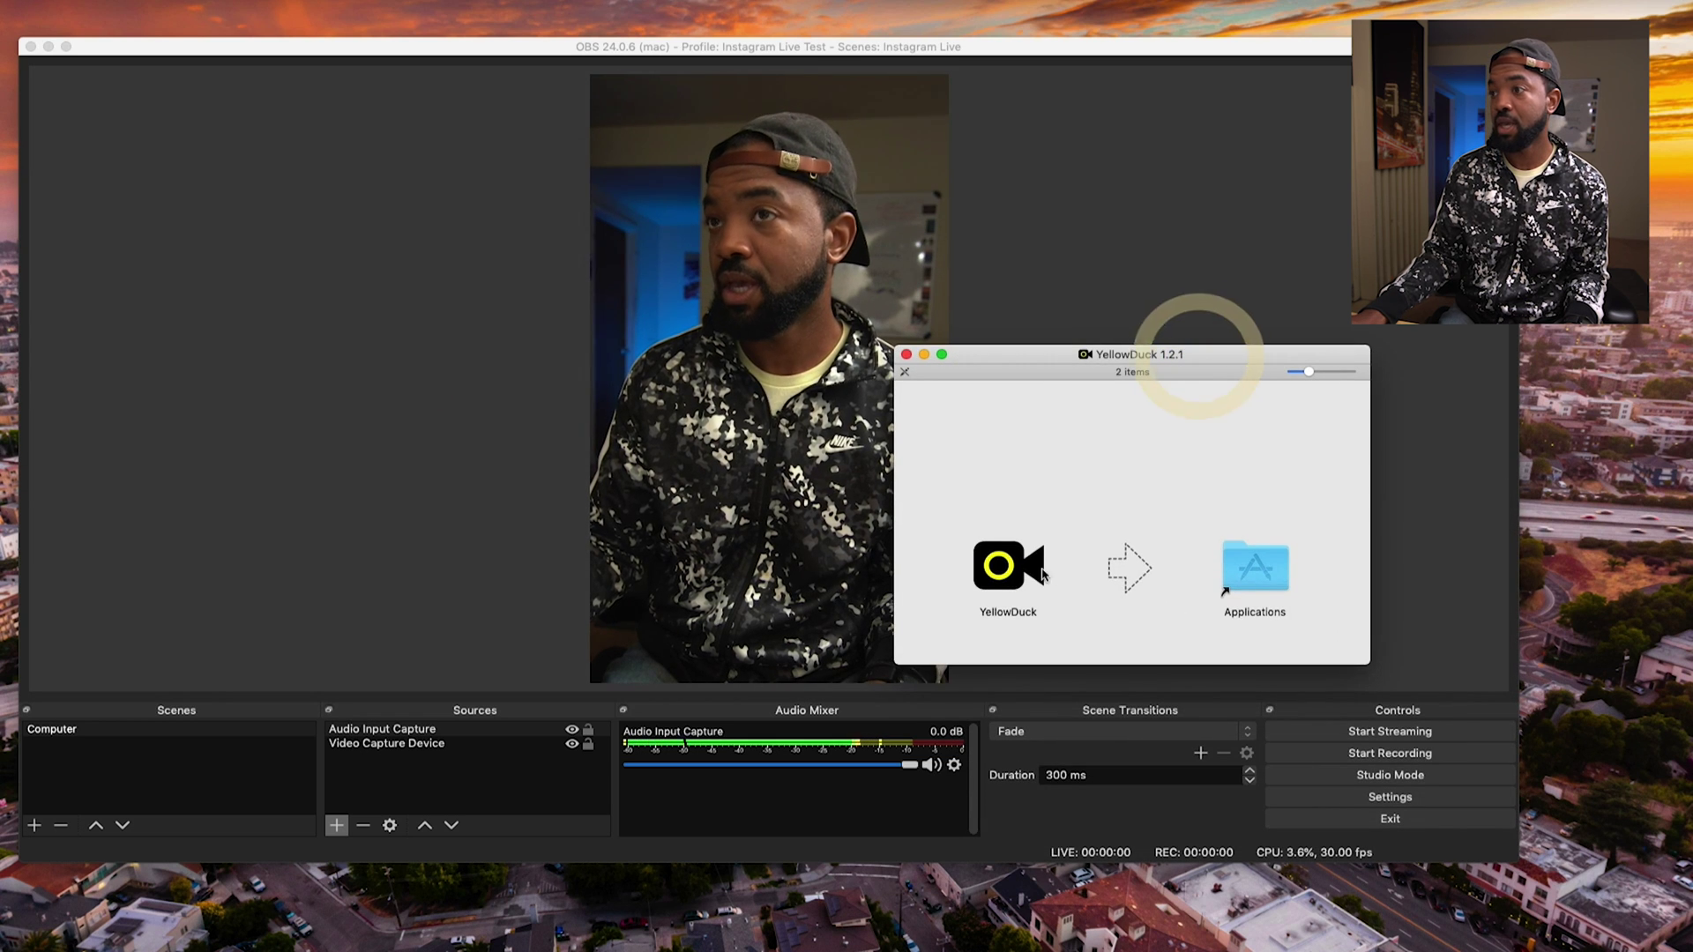
{"action": "left_click_drag", "start_coordinate": [1043, 574], "coordinate": [1206, 561]}
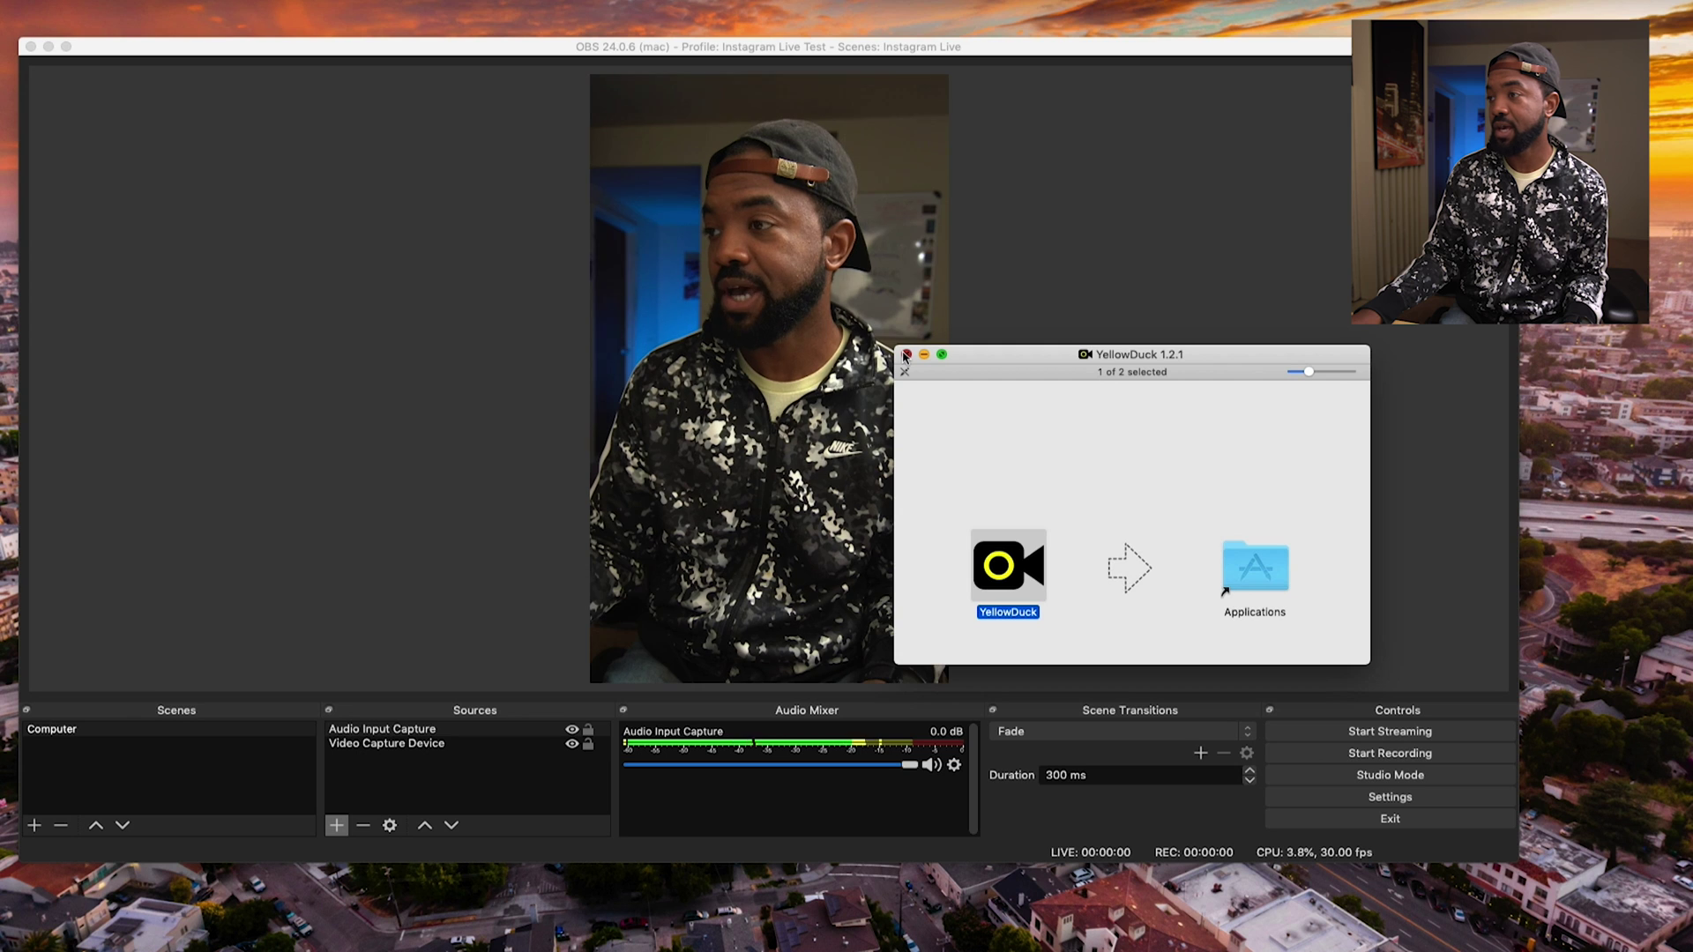
- Put a YellowDuck shortcut on the desktop, then launch the app and approve opening it
{"action": "double_click", "coordinate": [1252, 565]}
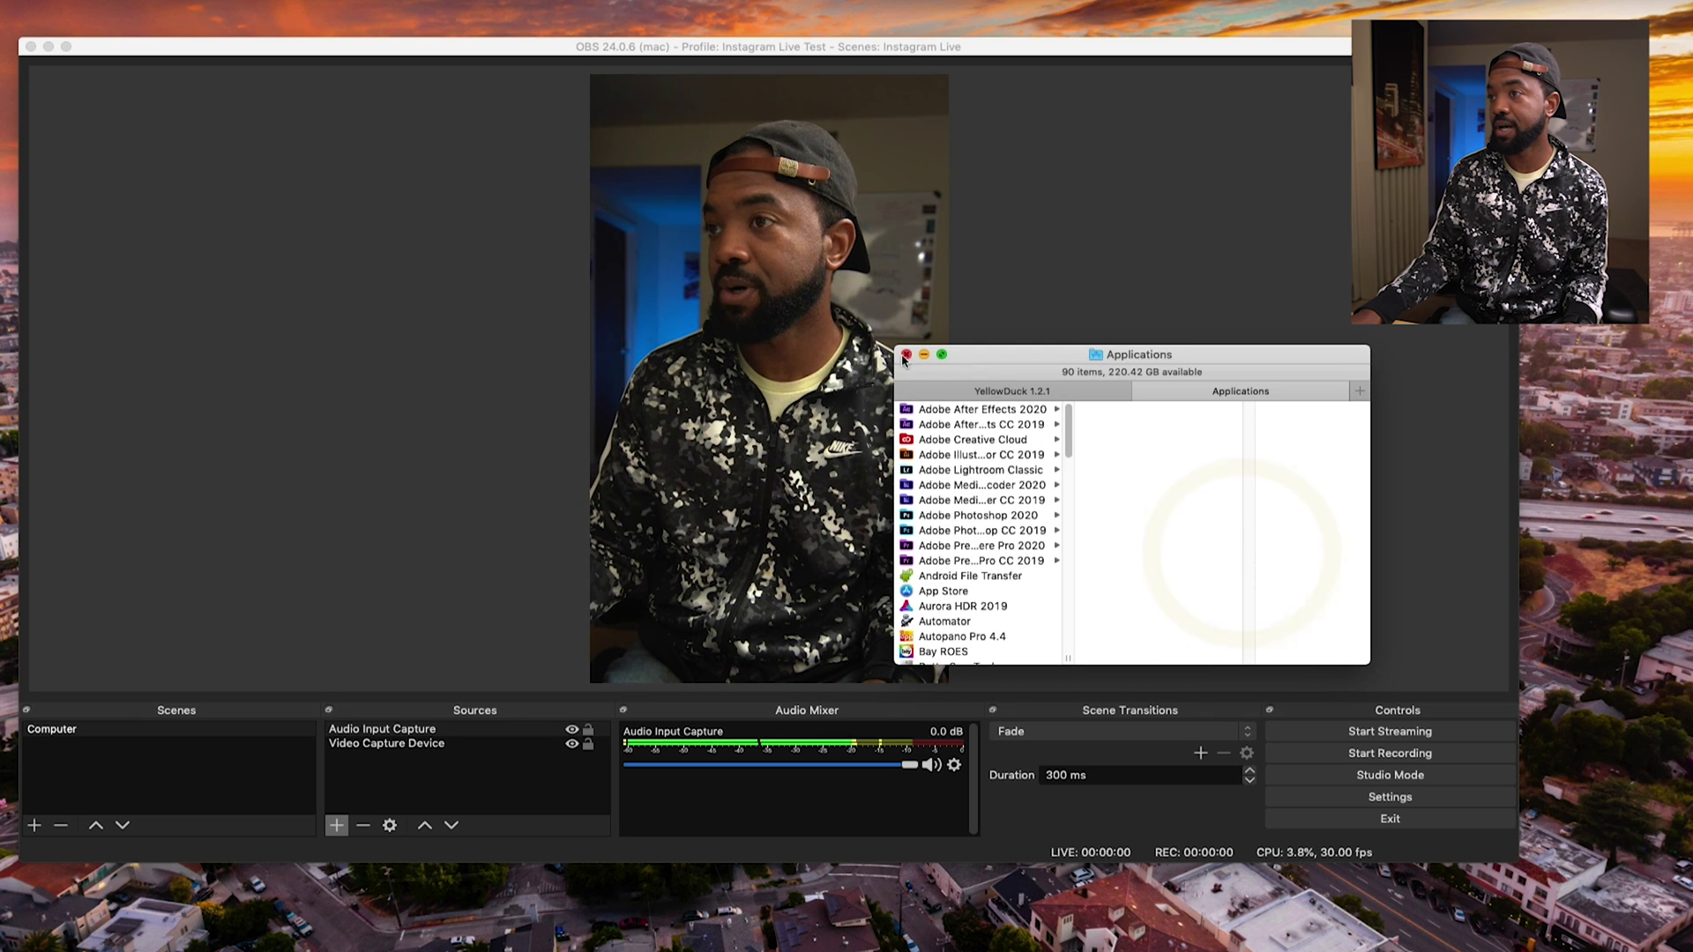
{"action": "scroll", "coordinate": [961, 573], "scroll_direction": "down", "scroll_amount": 15}
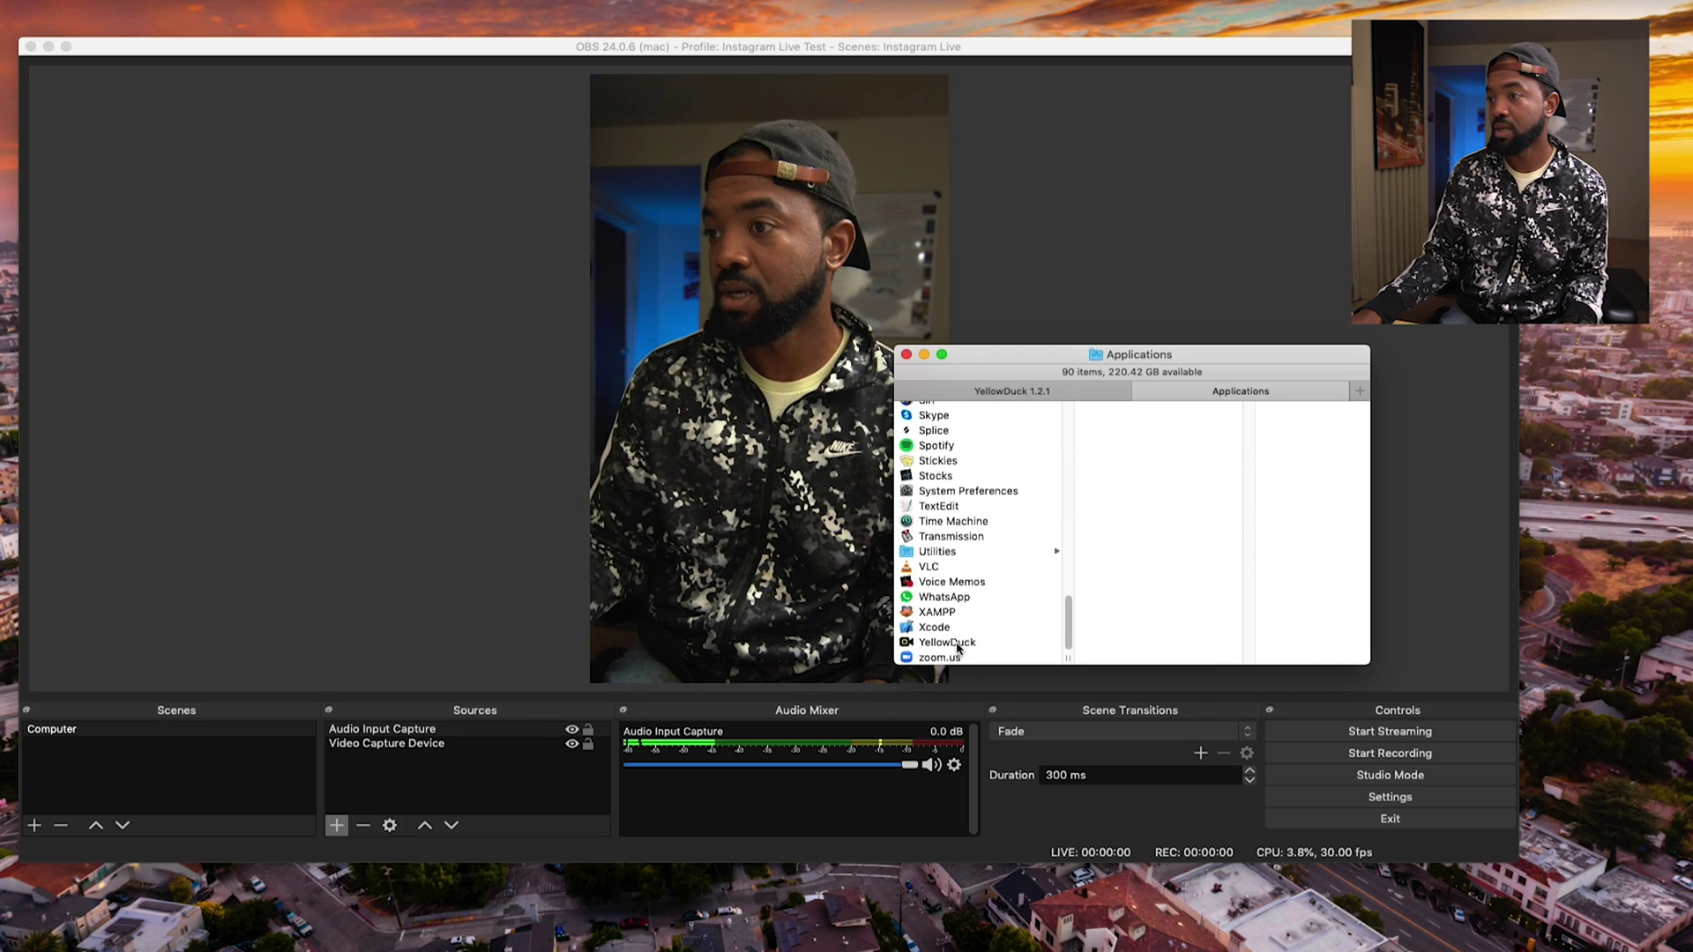
{"action": "left_click_drag", "start_coordinate": [959, 648], "coordinate": [1598, 430]}
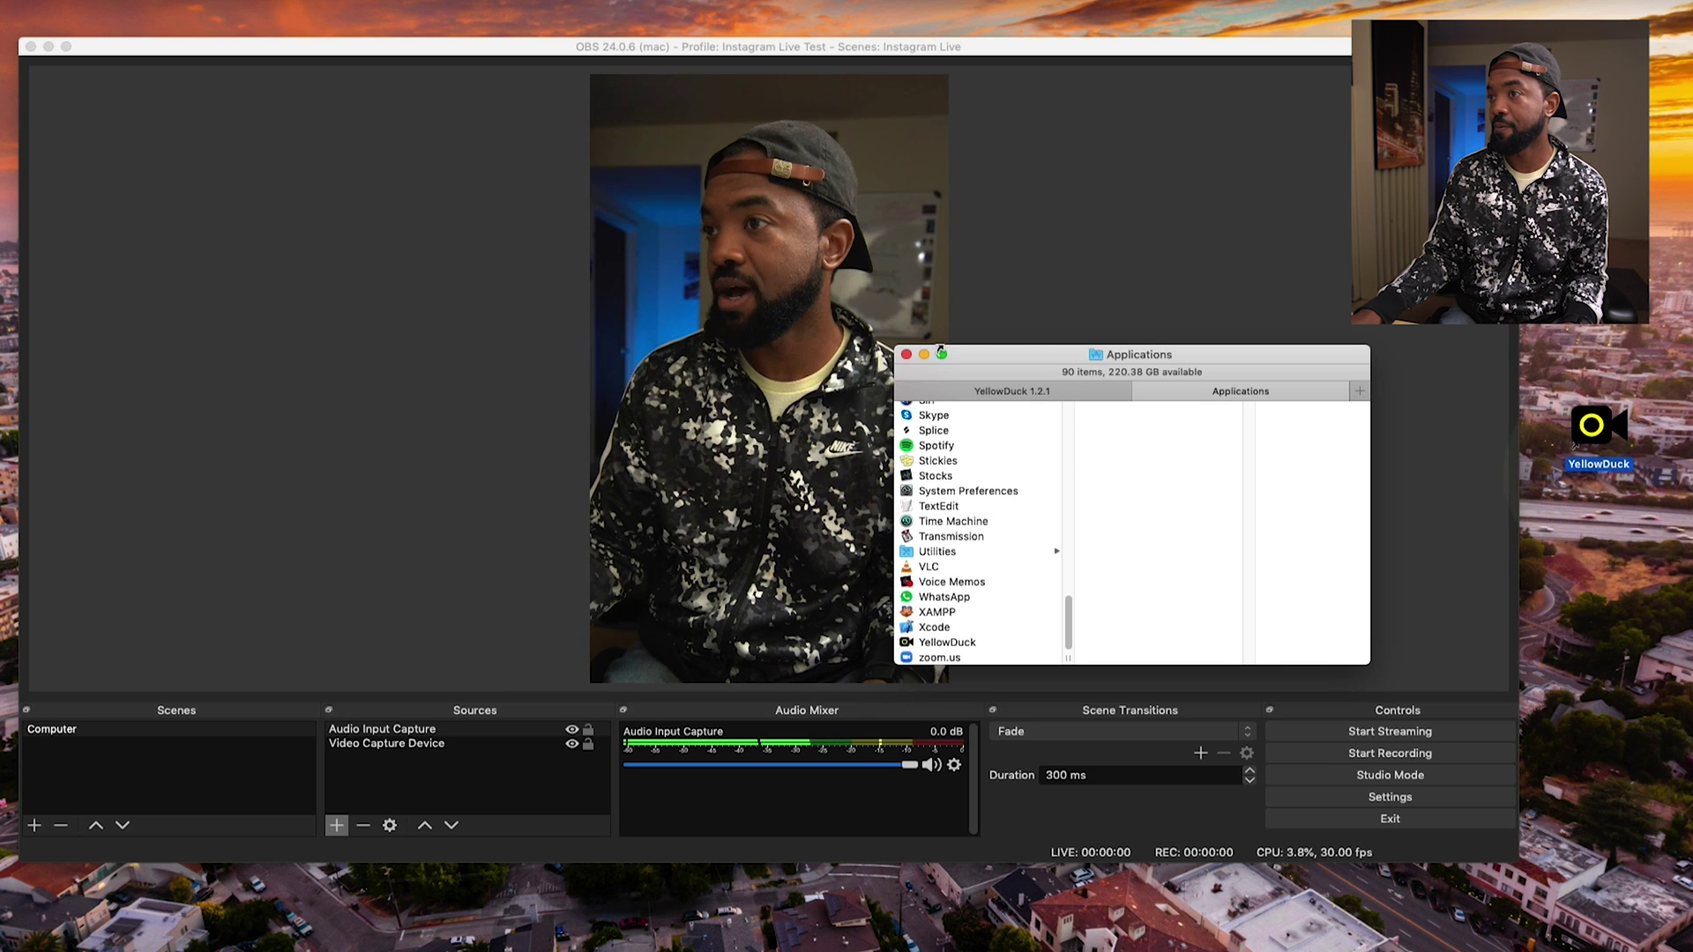
{"action": "left_click", "coordinate": [905, 354]}
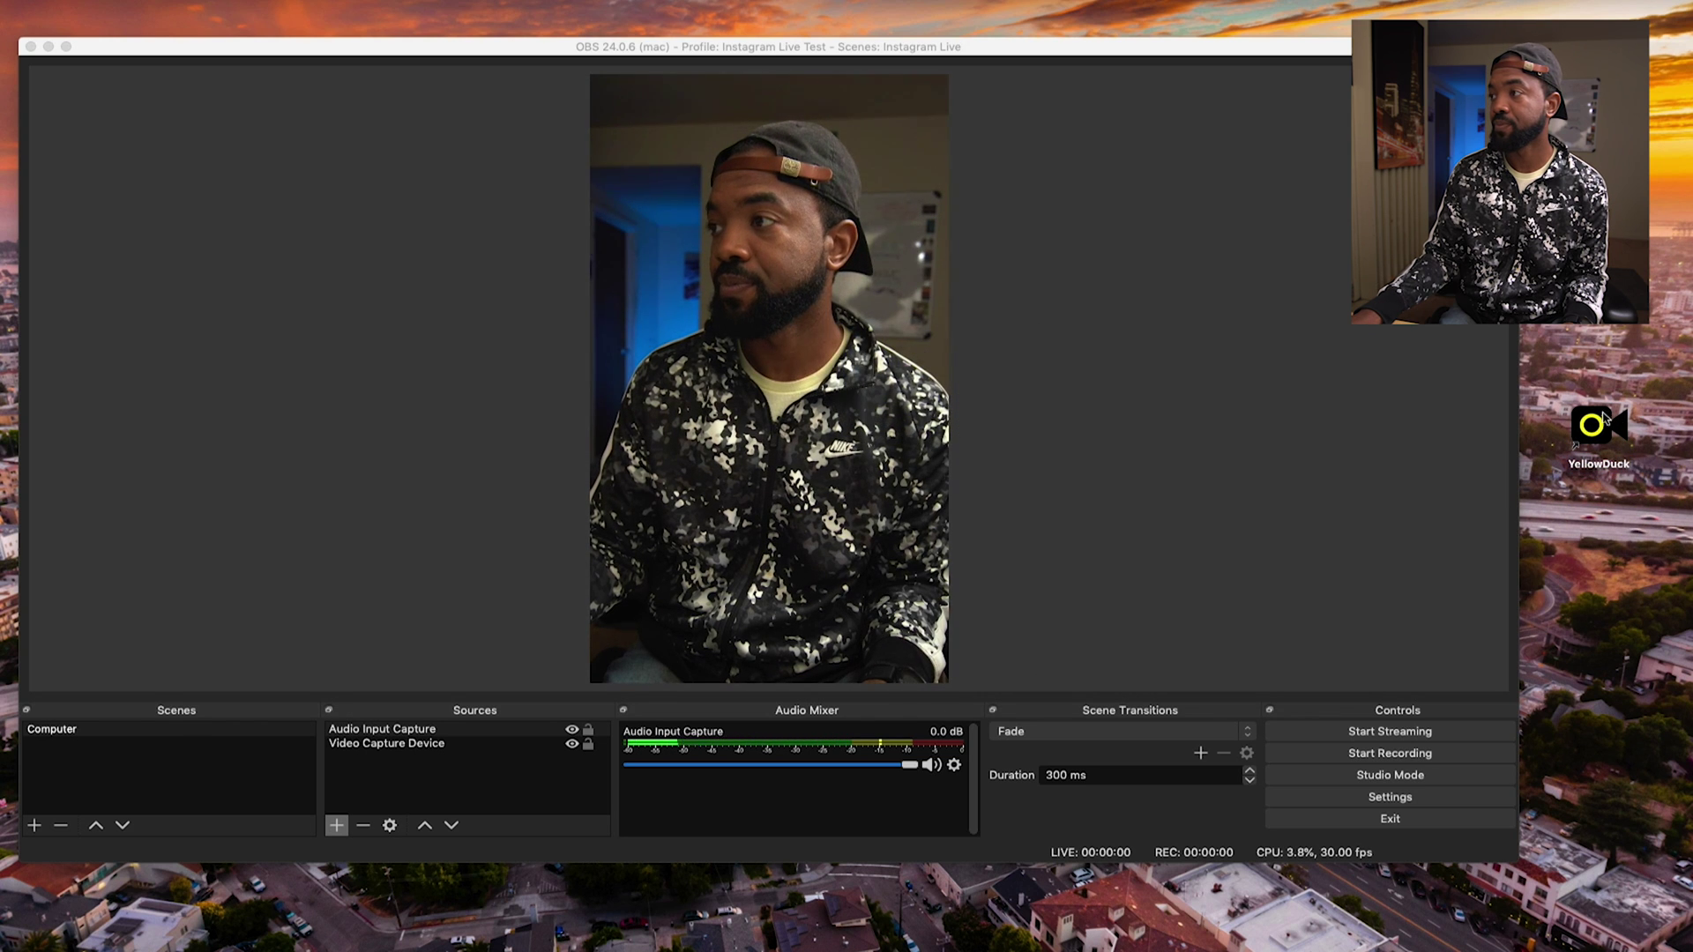
{"action": "left_click", "coordinate": [1600, 423]}
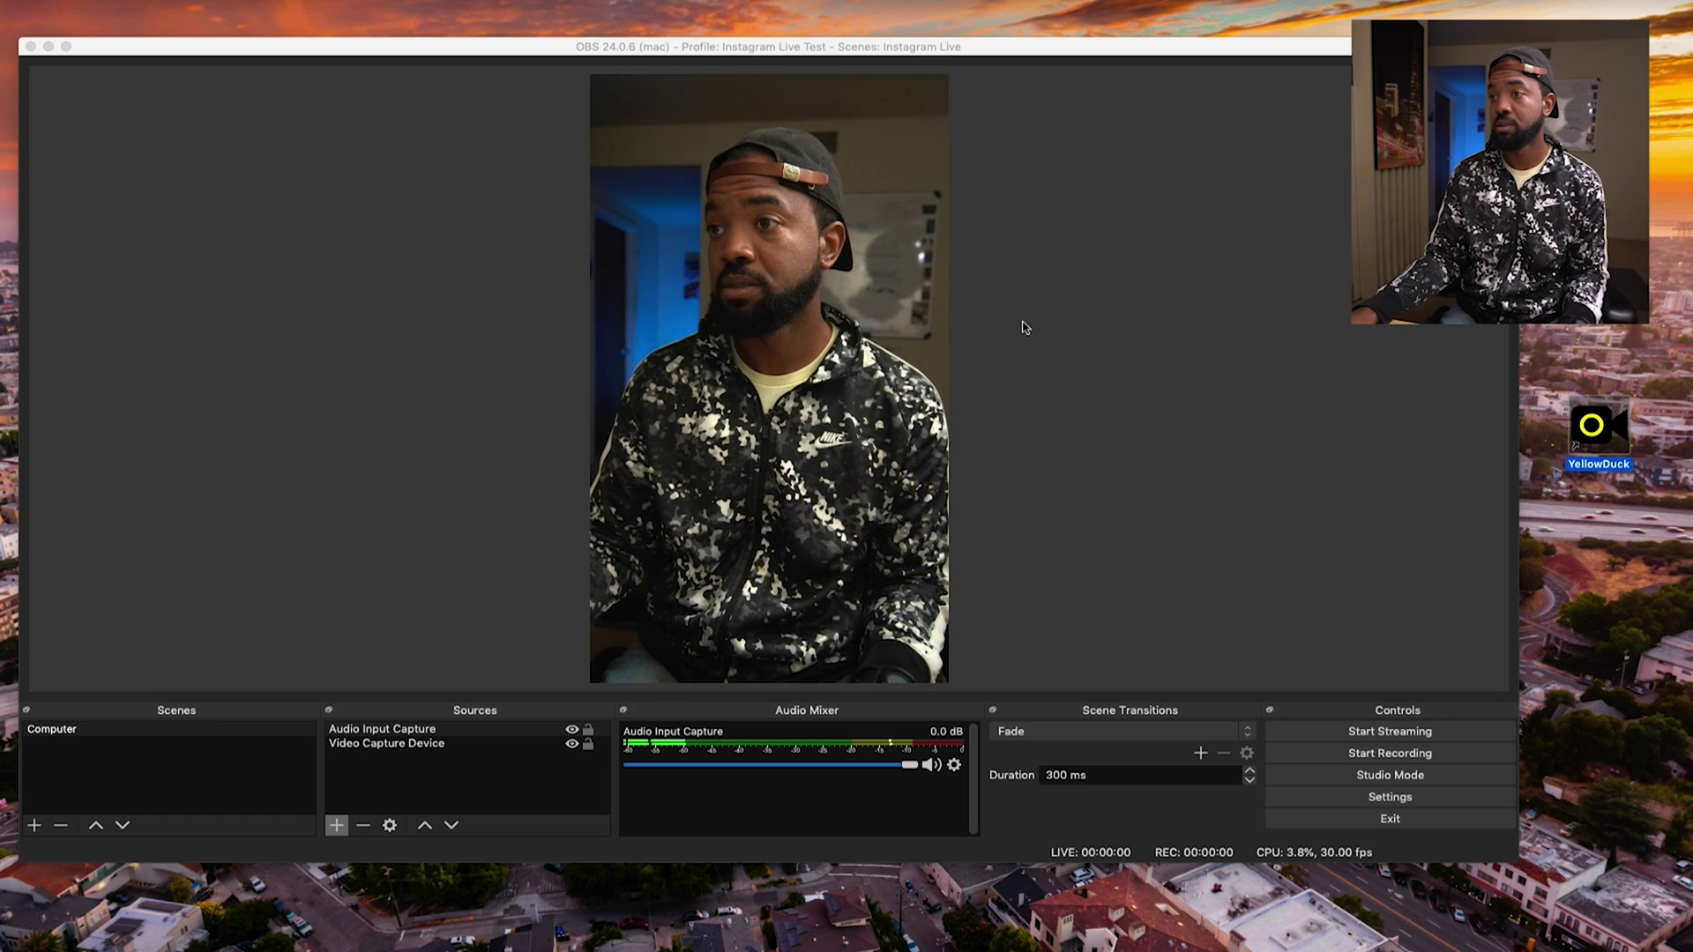
{"action": "left_click", "coordinate": [1008, 316]}
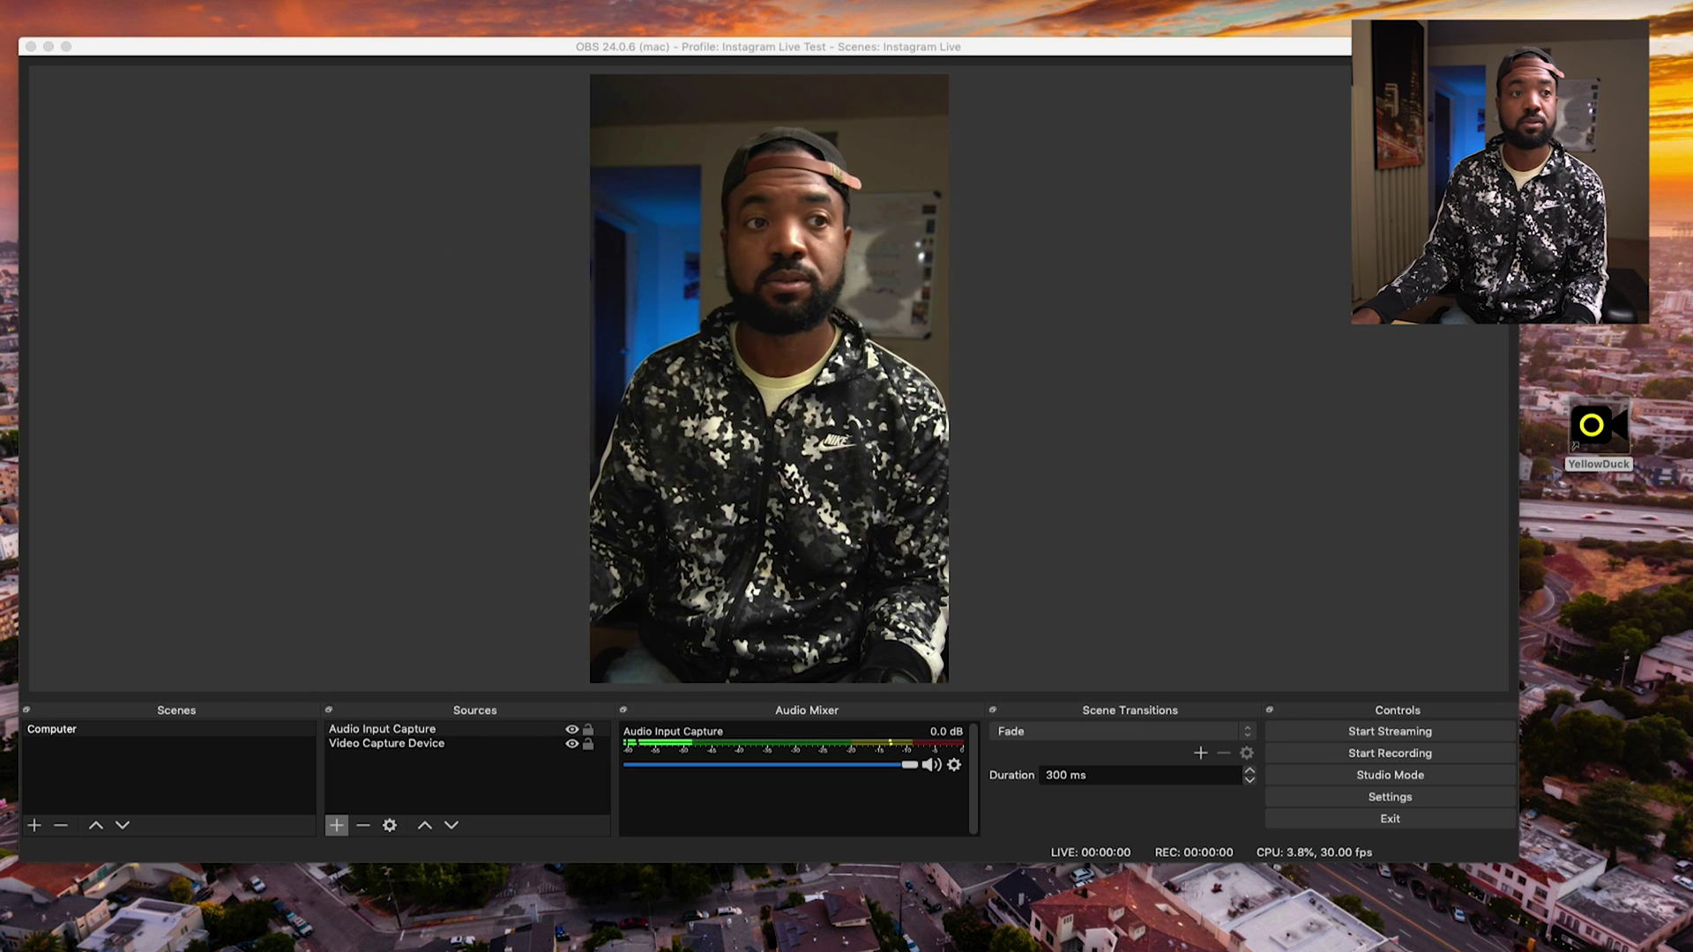
{"action": "left_click_drag", "start_coordinate": [1296, 225], "coordinate": [1303, 172]}
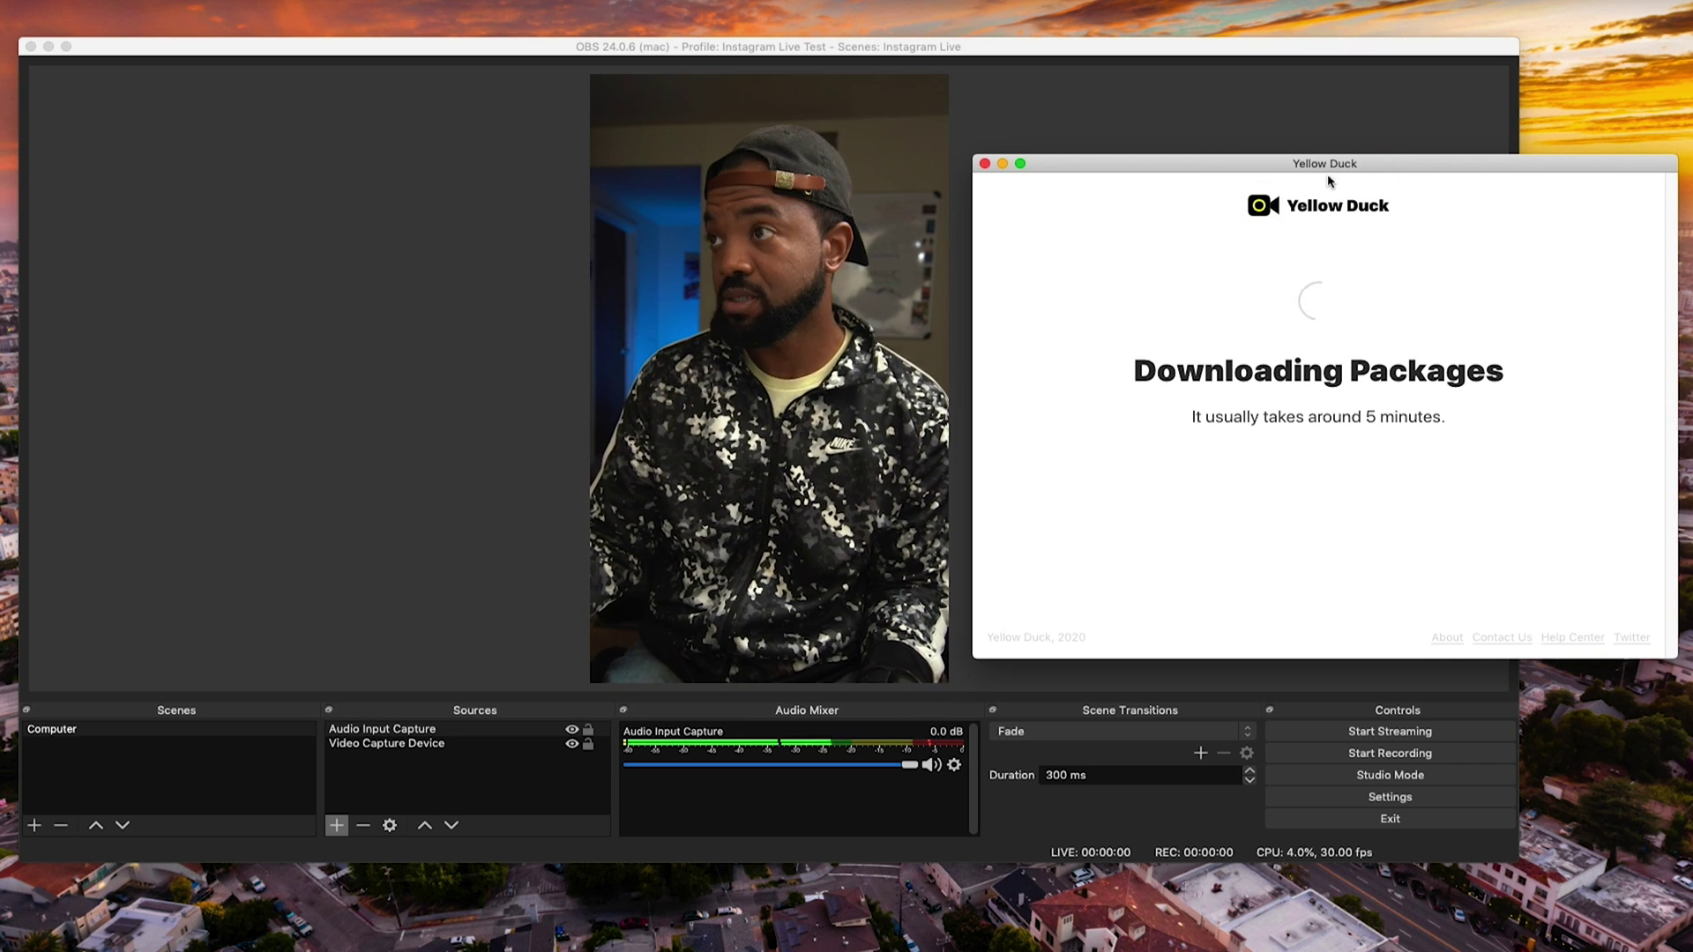
- Nudge the Yellow Duck window slightly lower beside the OBS preview while packages download
{"action": "left_click_drag", "start_coordinate": [1329, 178], "coordinate": [1328, 183]}
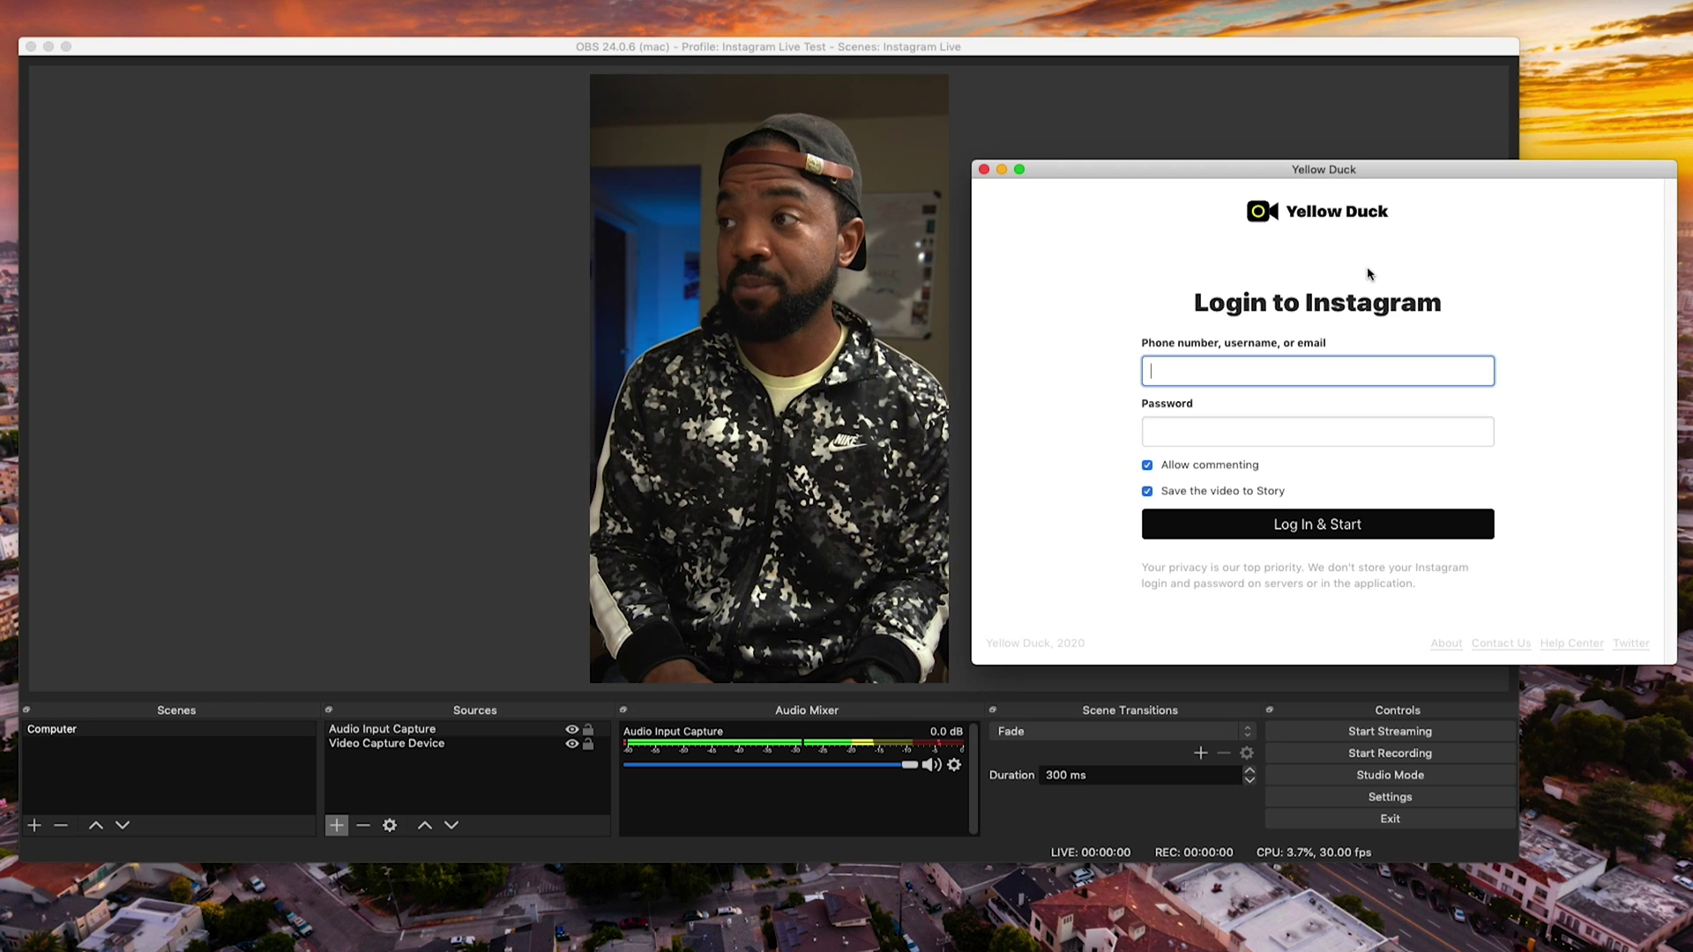
- Enter the Instagram account username and password in Yellow Duck's login form
{"action": "type", "text": "t"}
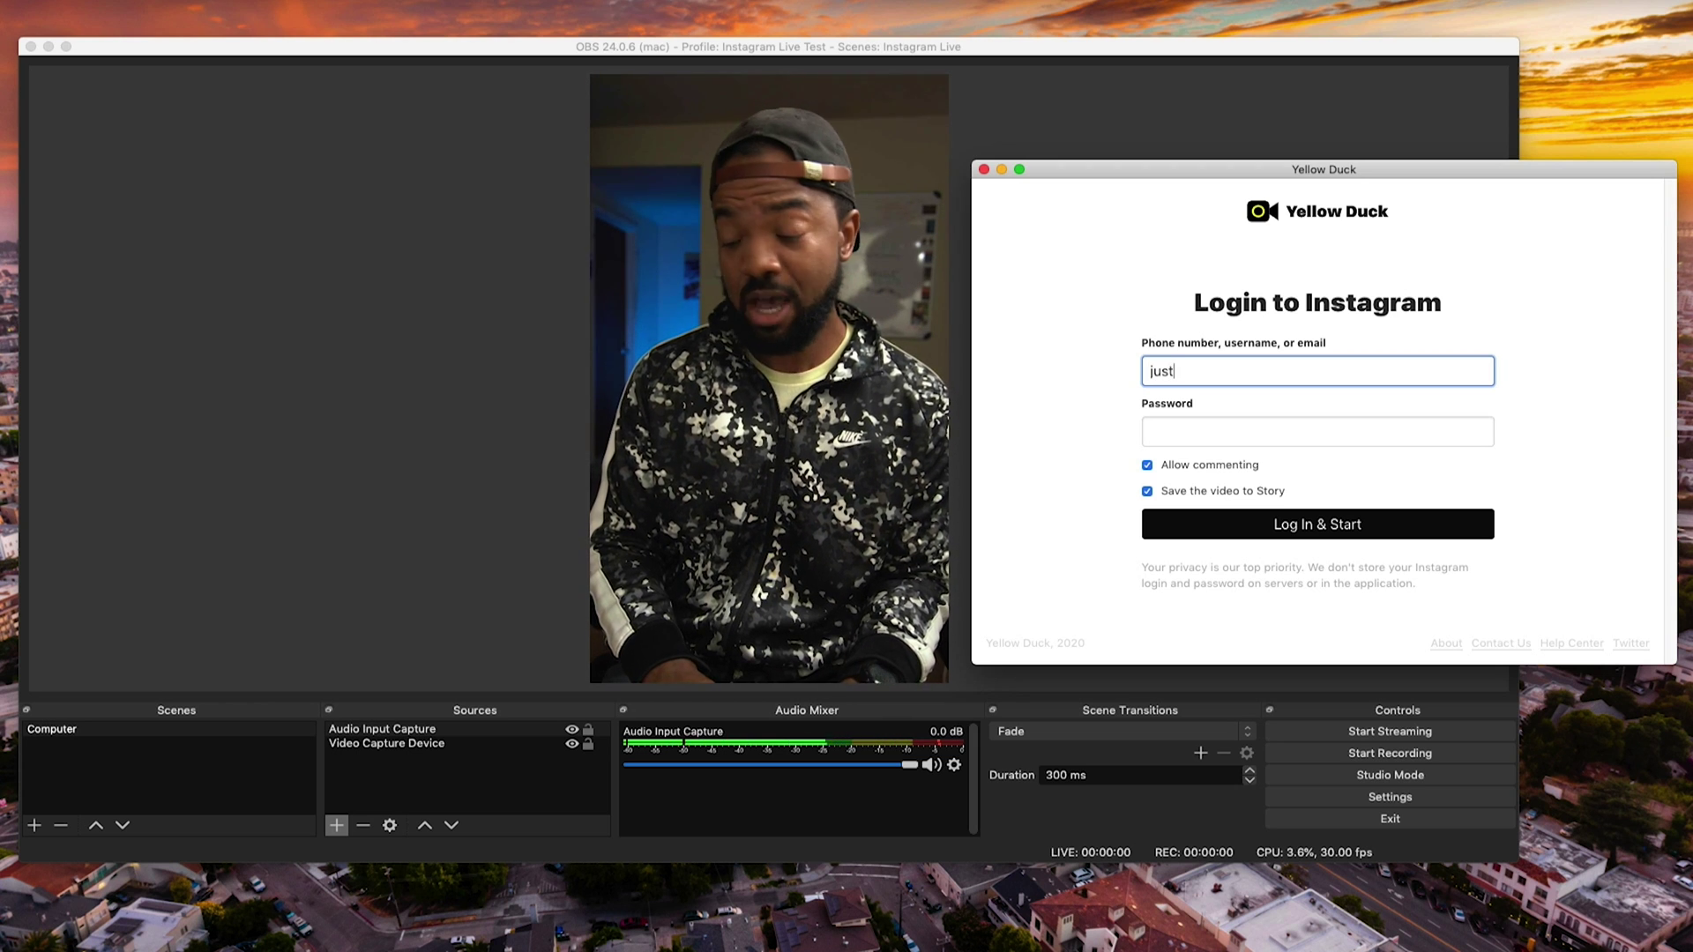
{"action": "type", "text": "_2tes"}
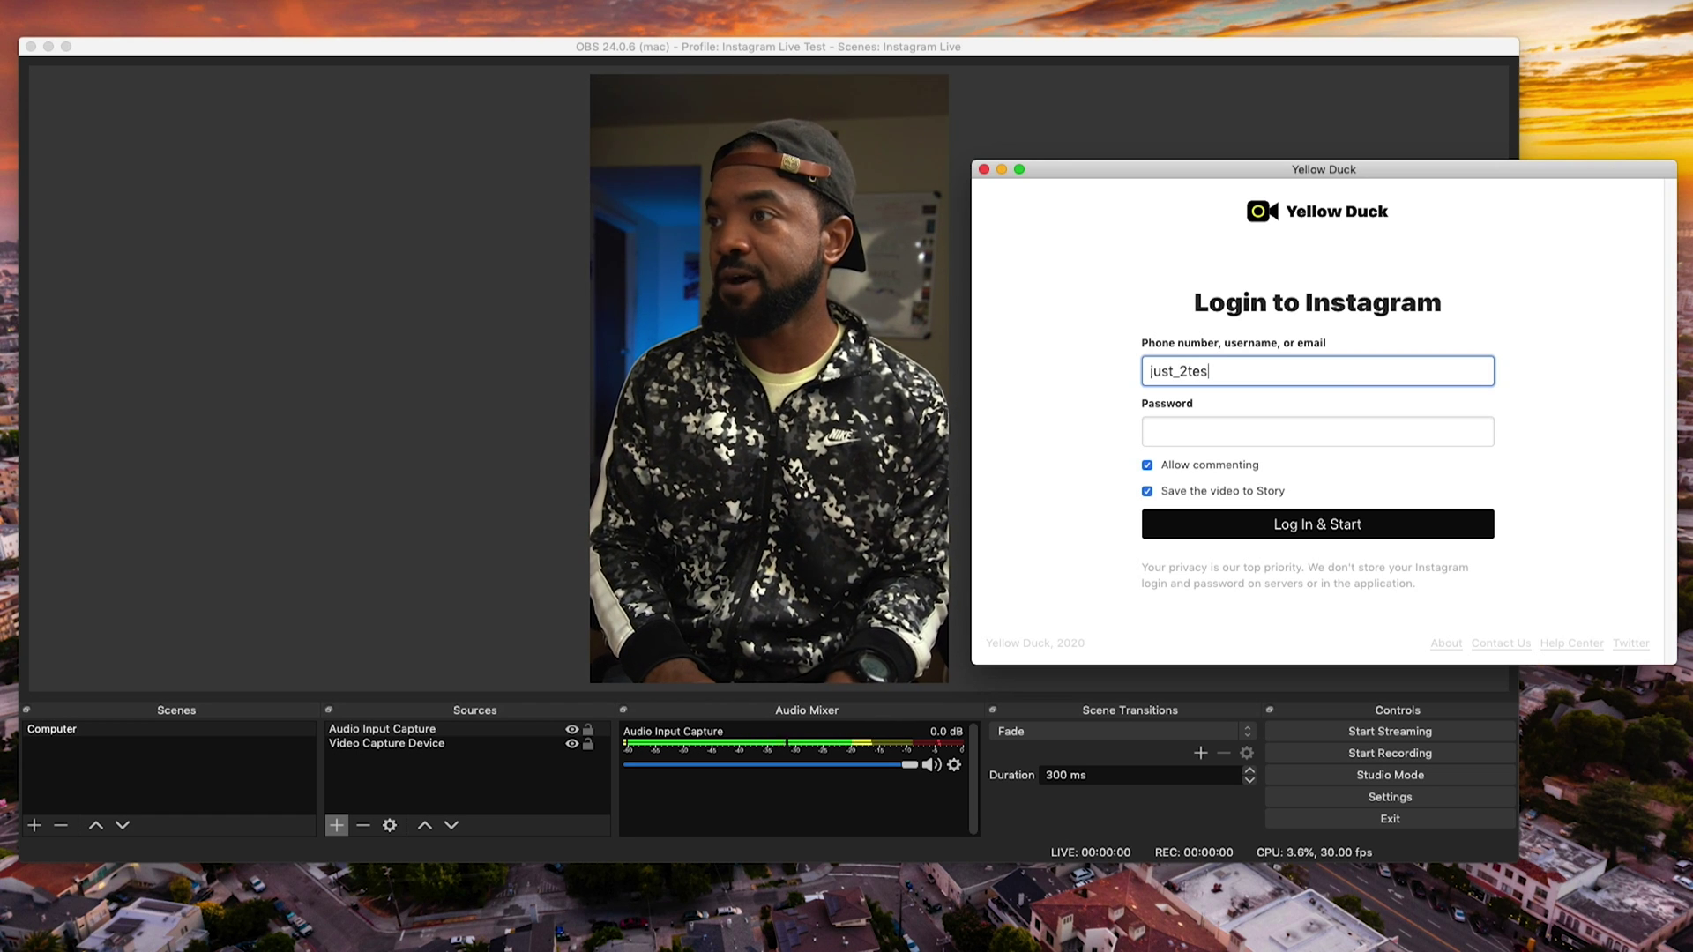
{"action": "type", "text": "t"}
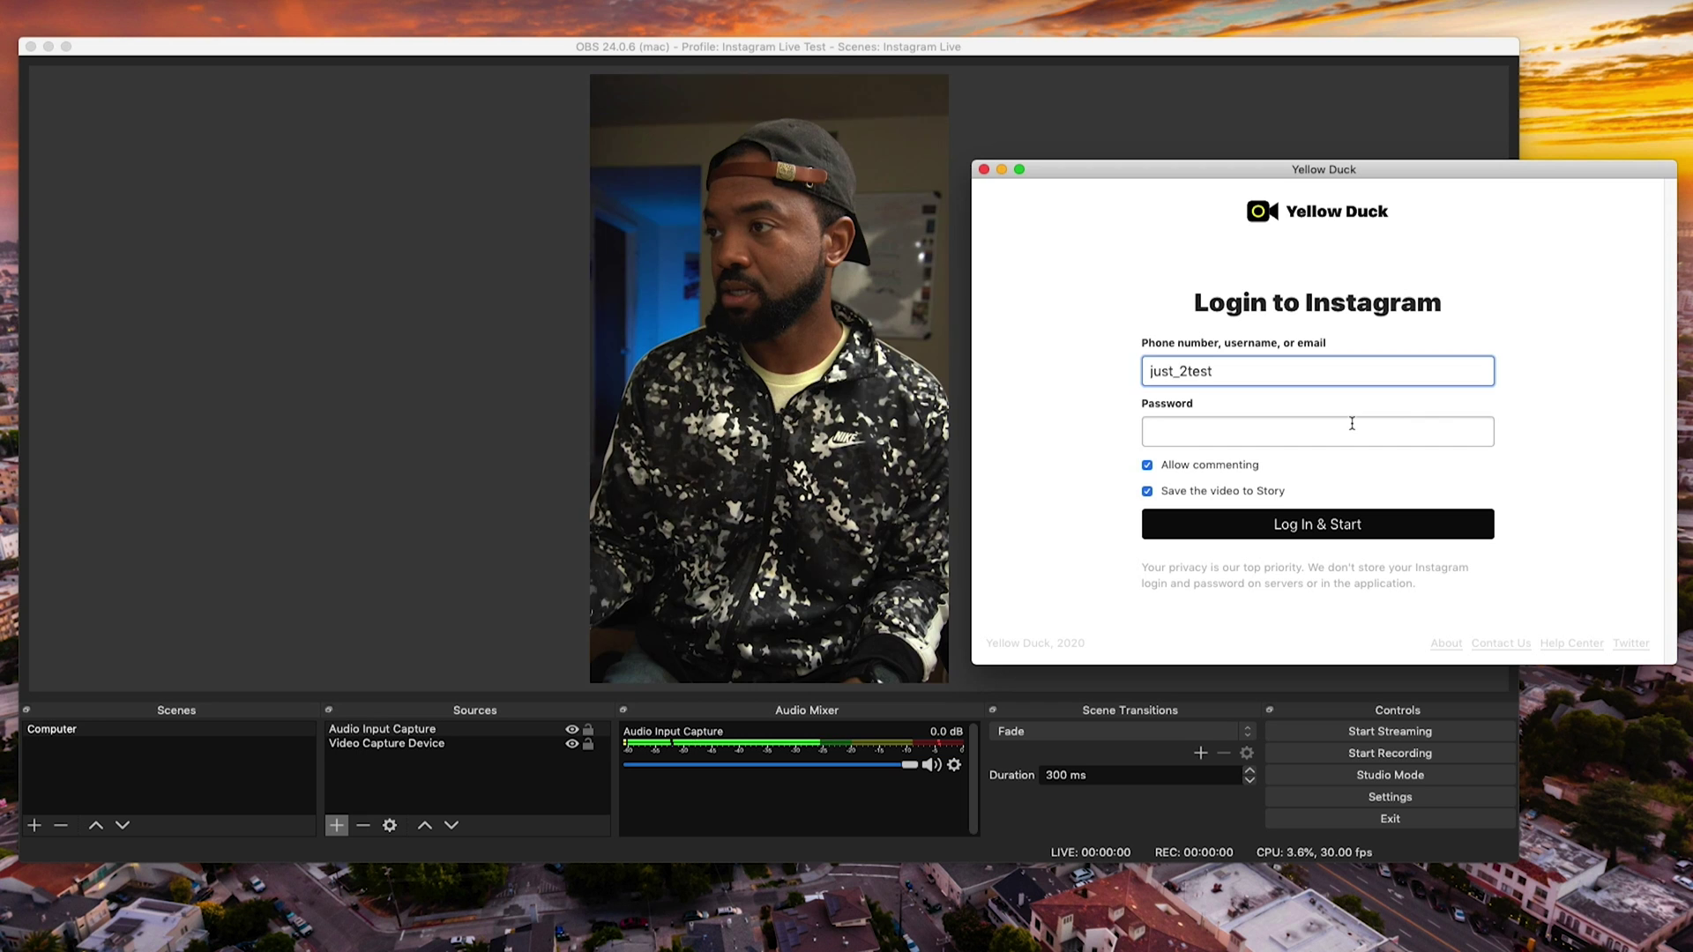
{"action": "left_click", "coordinate": [1352, 424]}
{"action": "type", "text": "••••••••"}
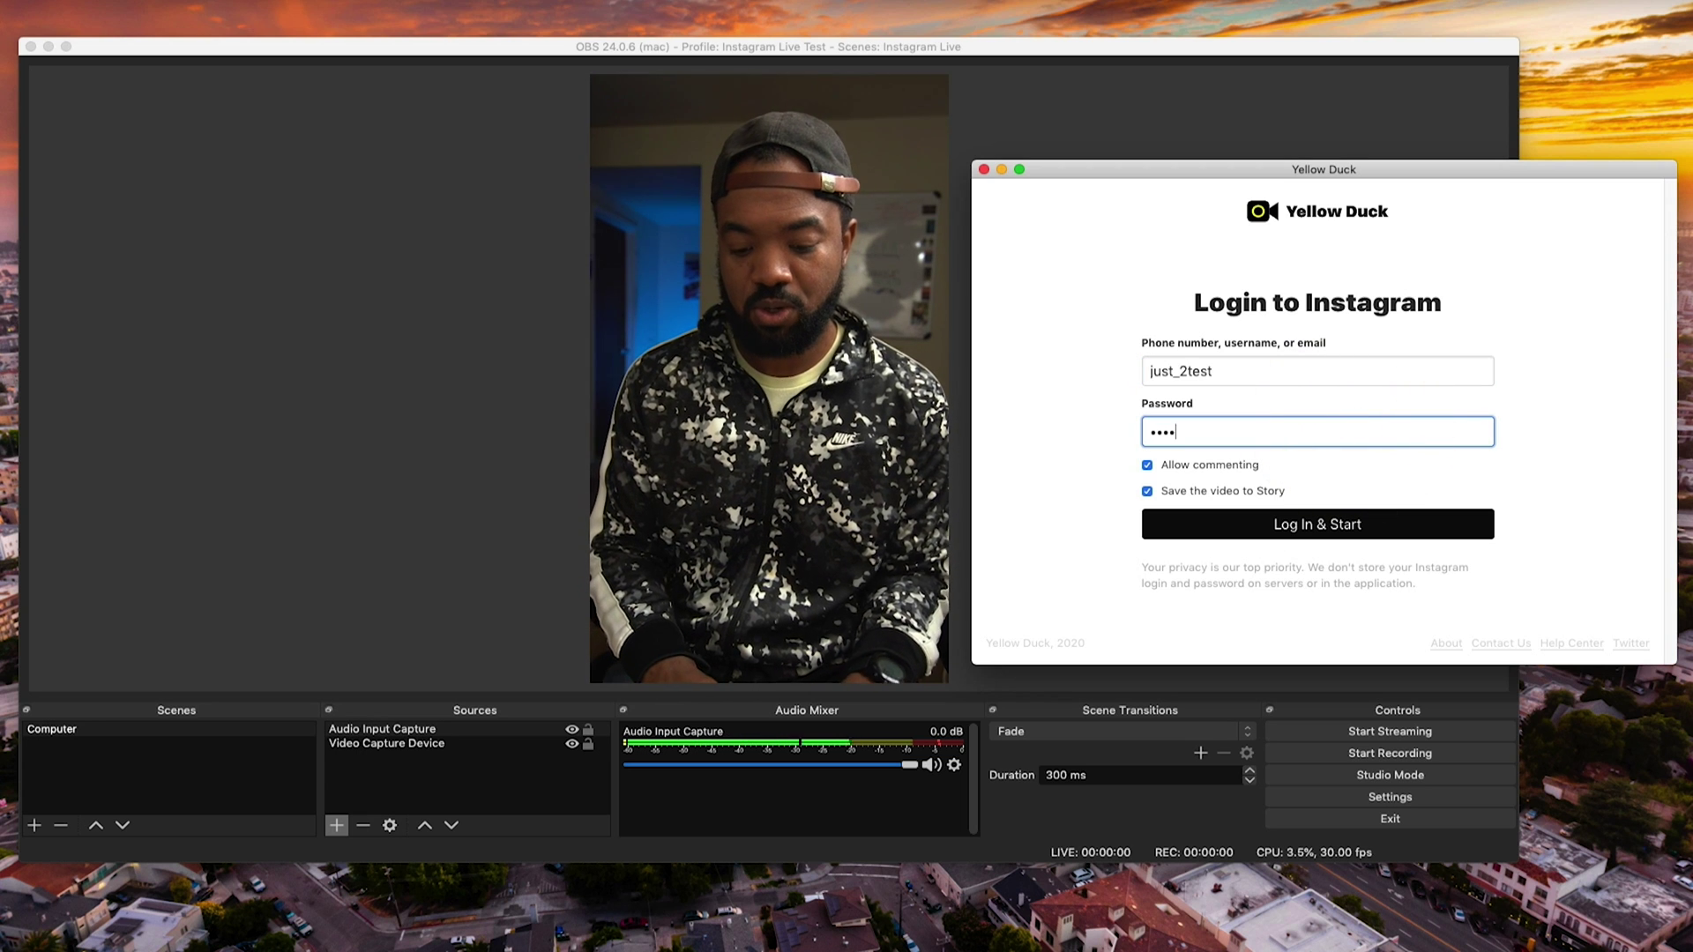
{"action": "type", "text": "•••"}
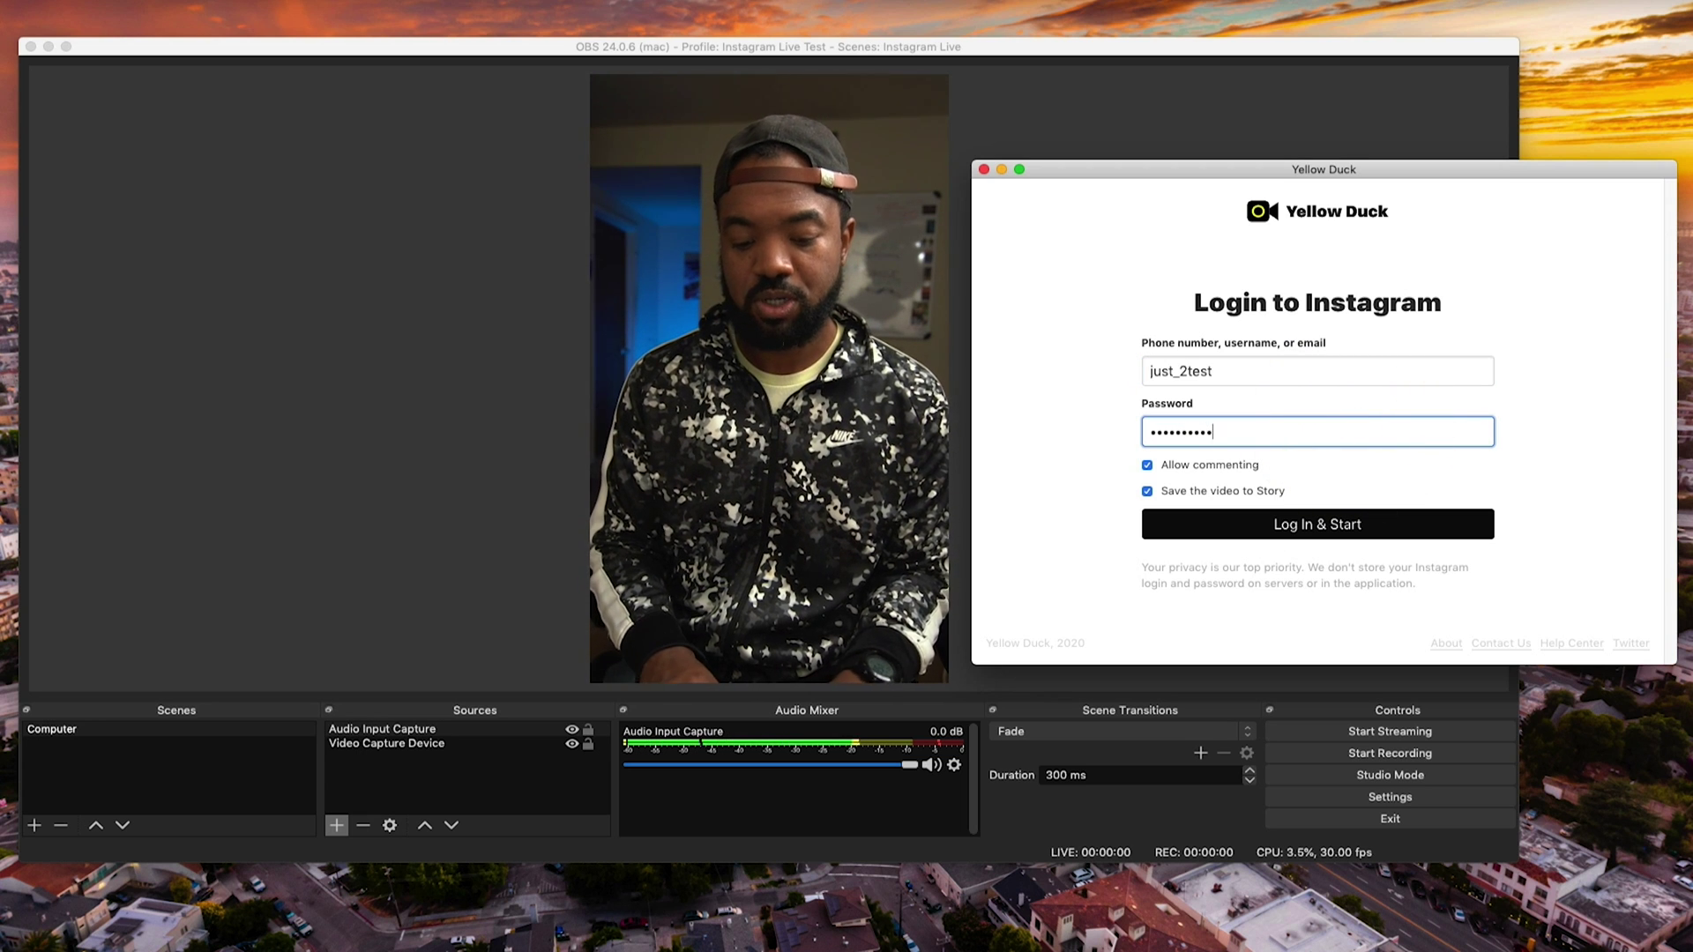
- Uncheck Allow commenting and Save the video to Story, then log in and start
{"action": "left_click", "coordinate": [1148, 465]}
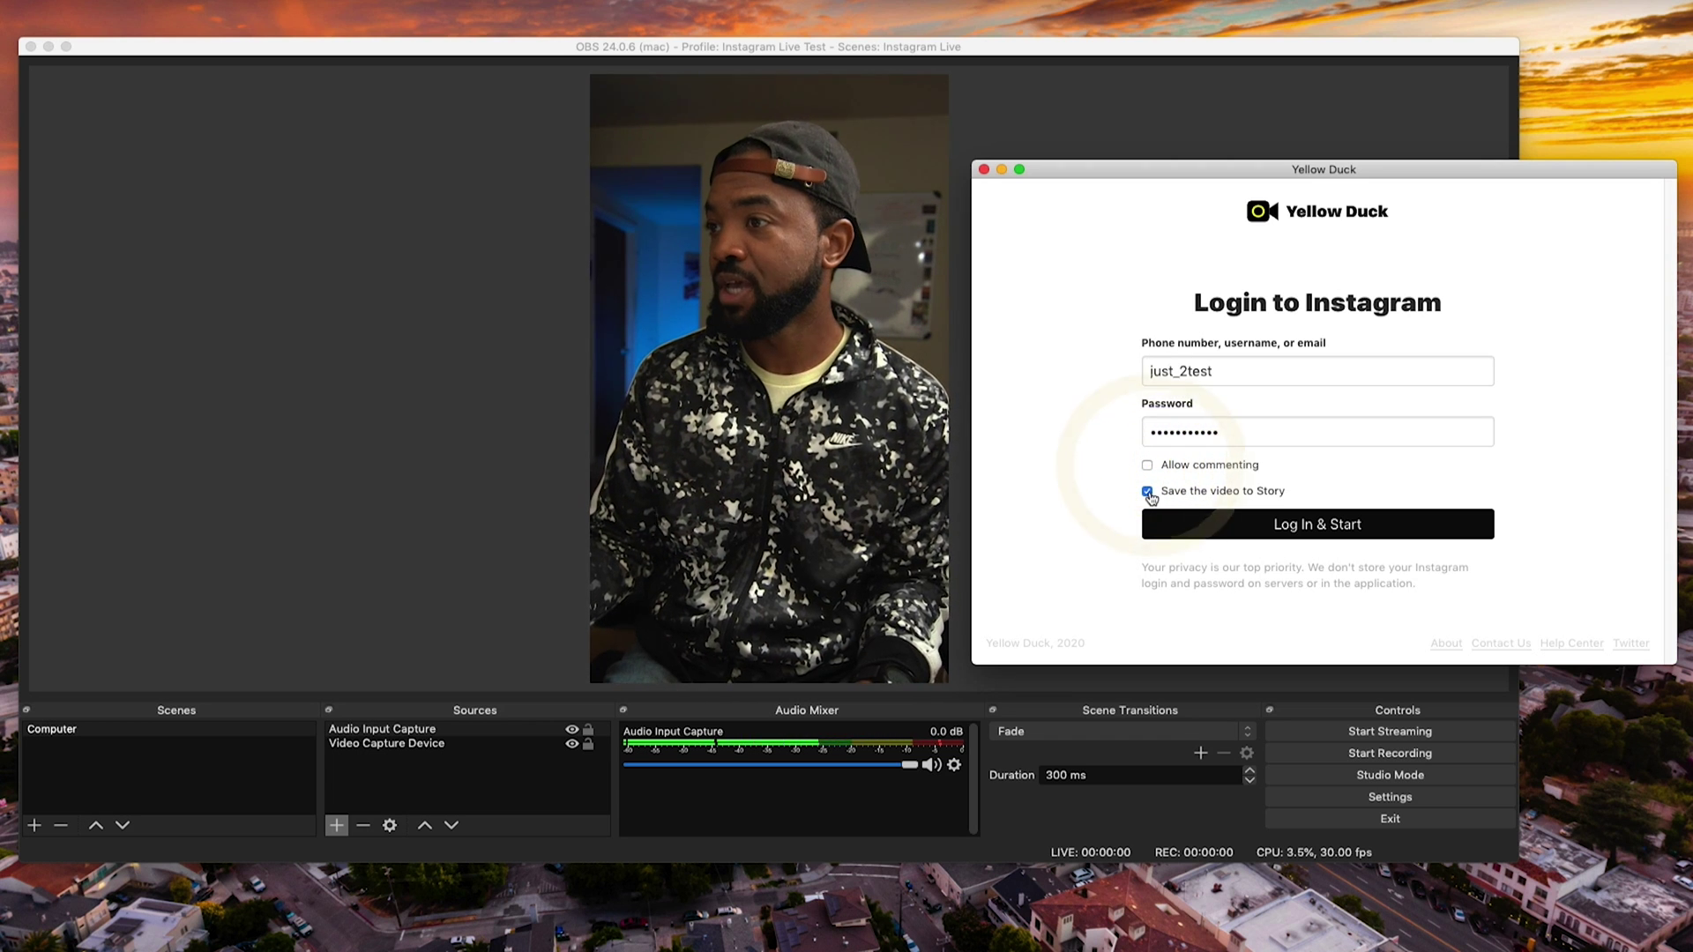
{"action": "left_click", "coordinate": [1147, 492]}
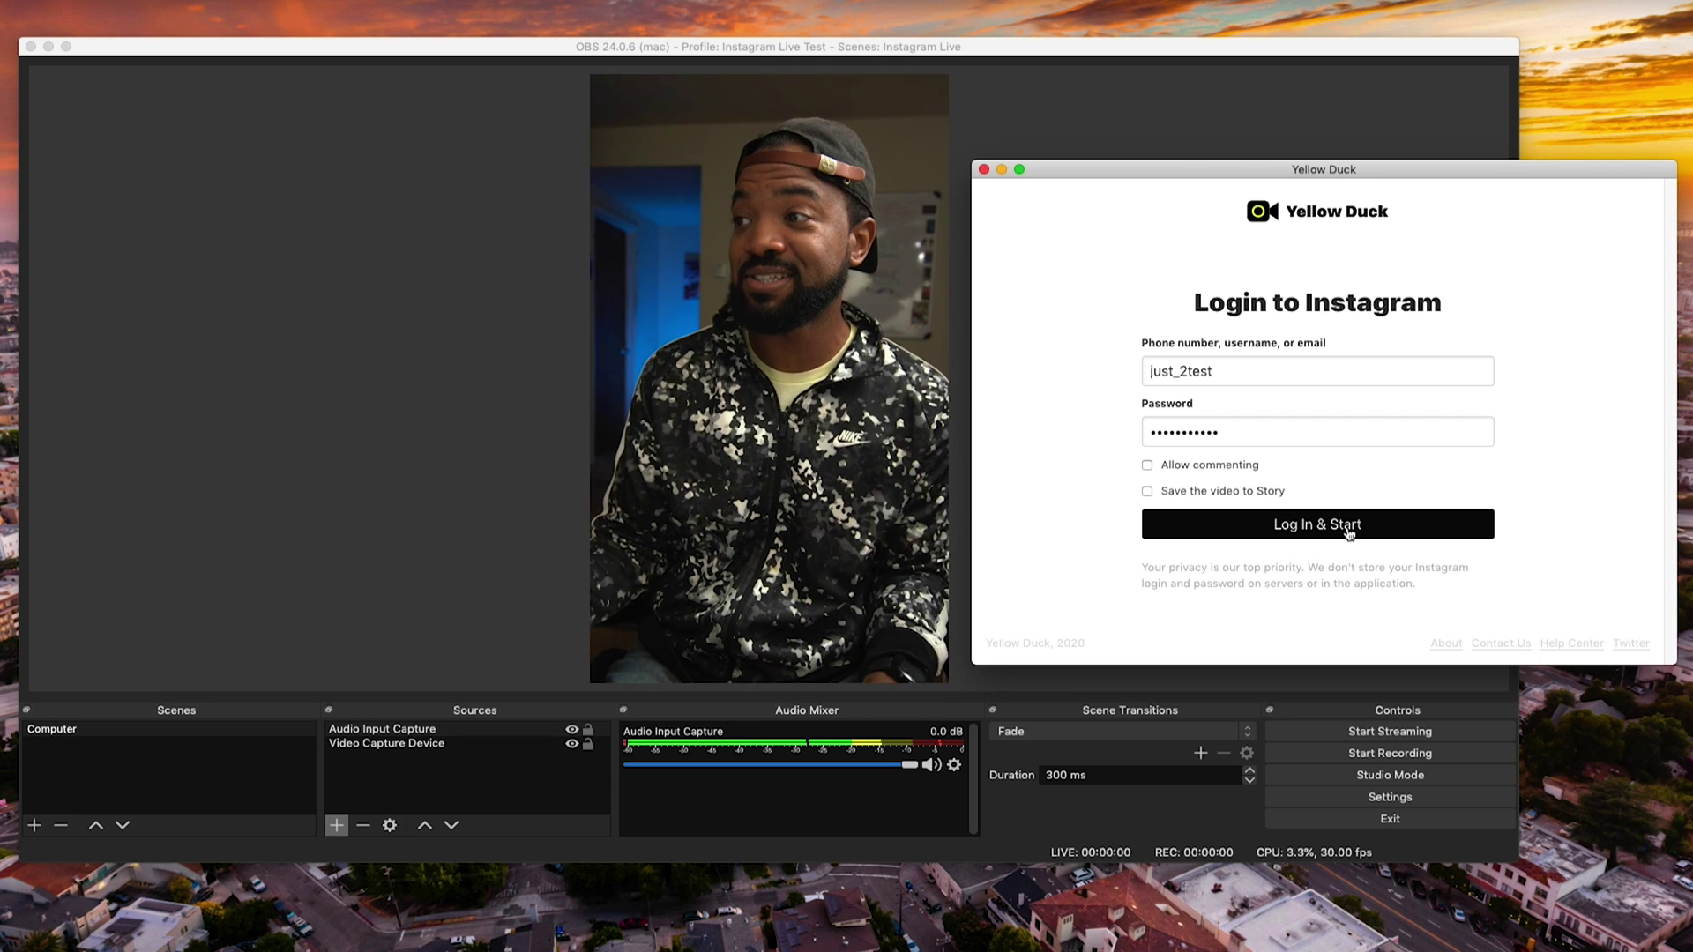
{"action": "left_click", "coordinate": [1342, 529]}
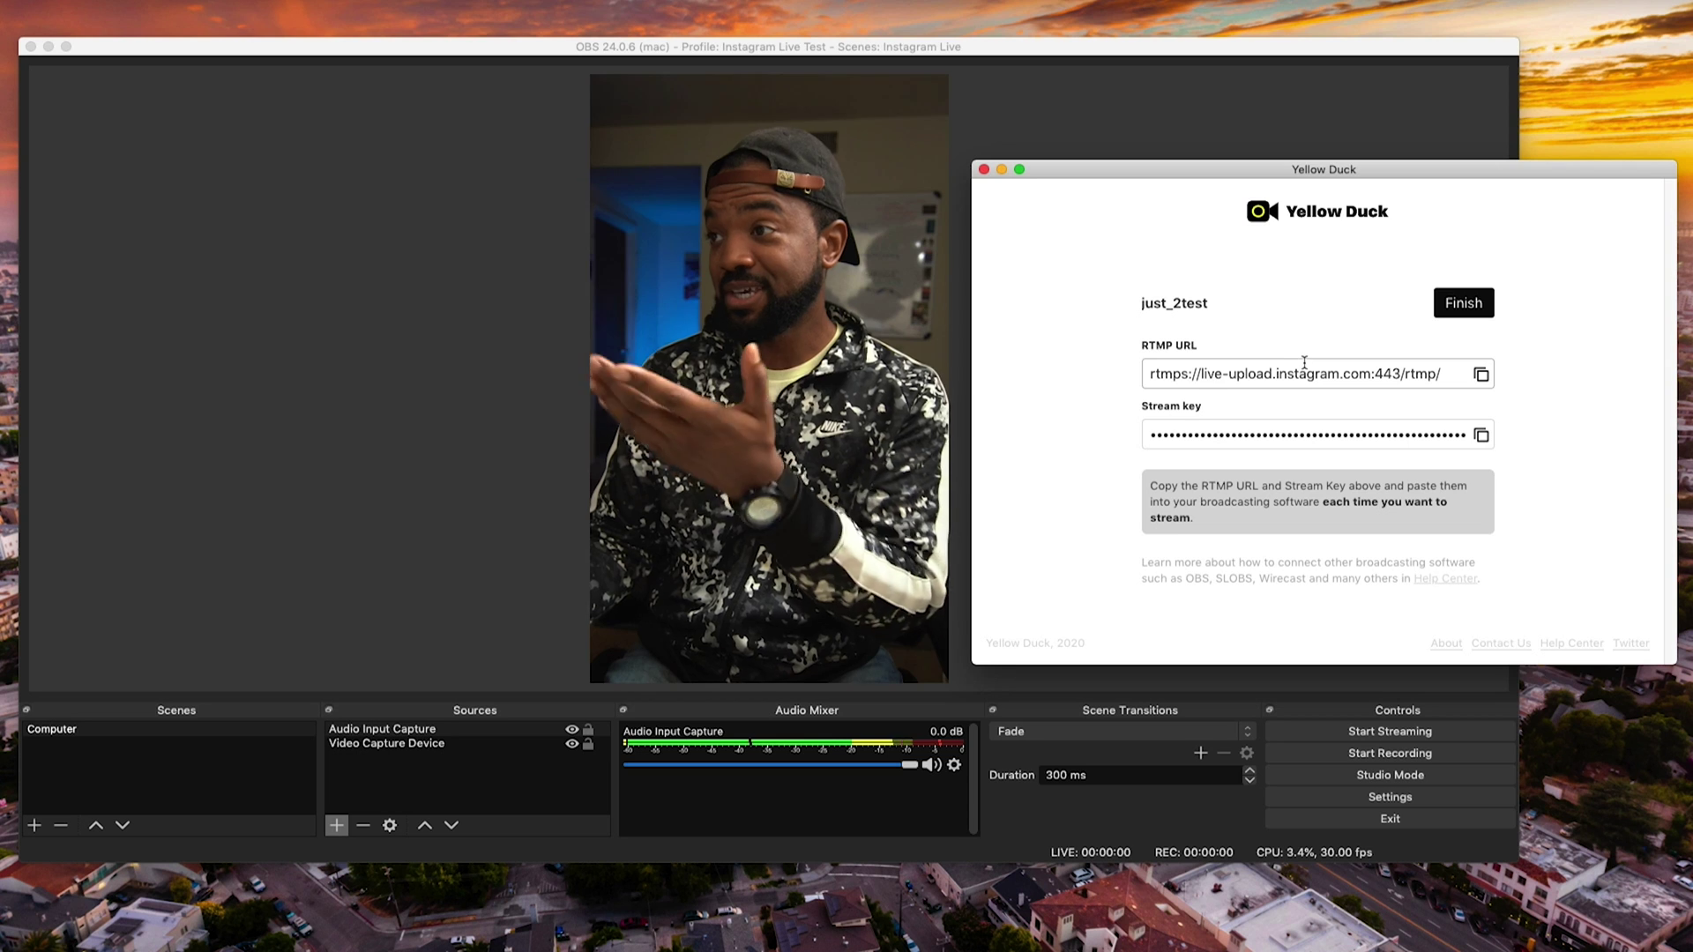
- In OBS Stream settings, set the streaming service to Custom
{"action": "left_click", "coordinate": [1094, 51]}
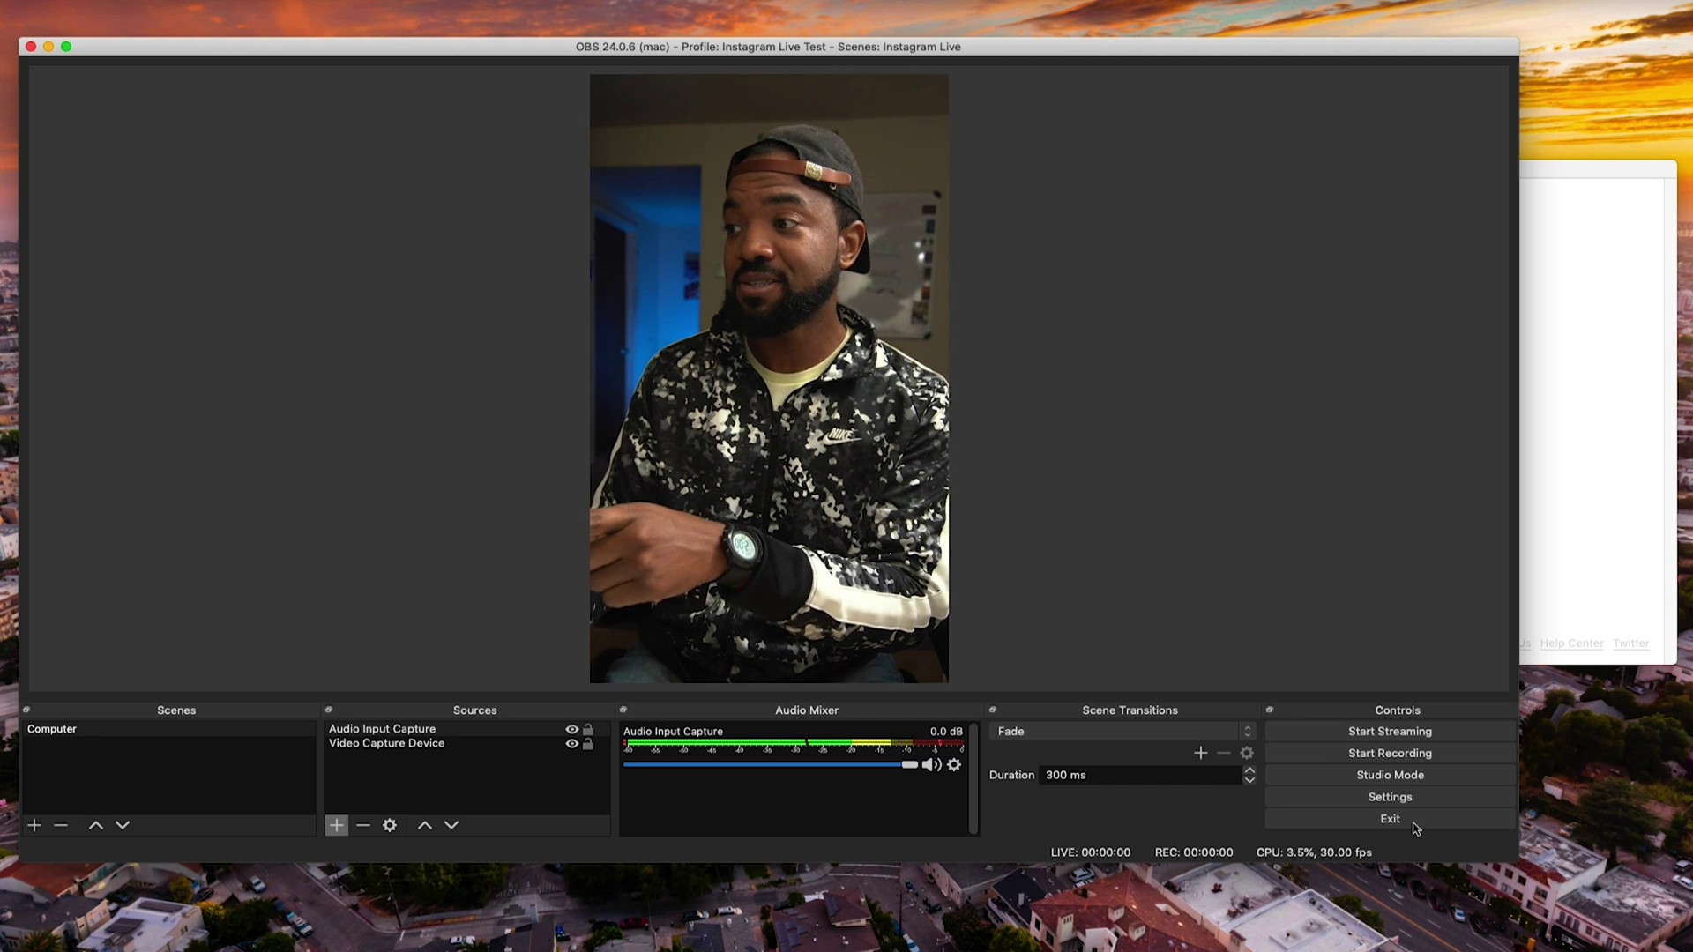
{"action": "left_click", "coordinate": [1394, 798]}
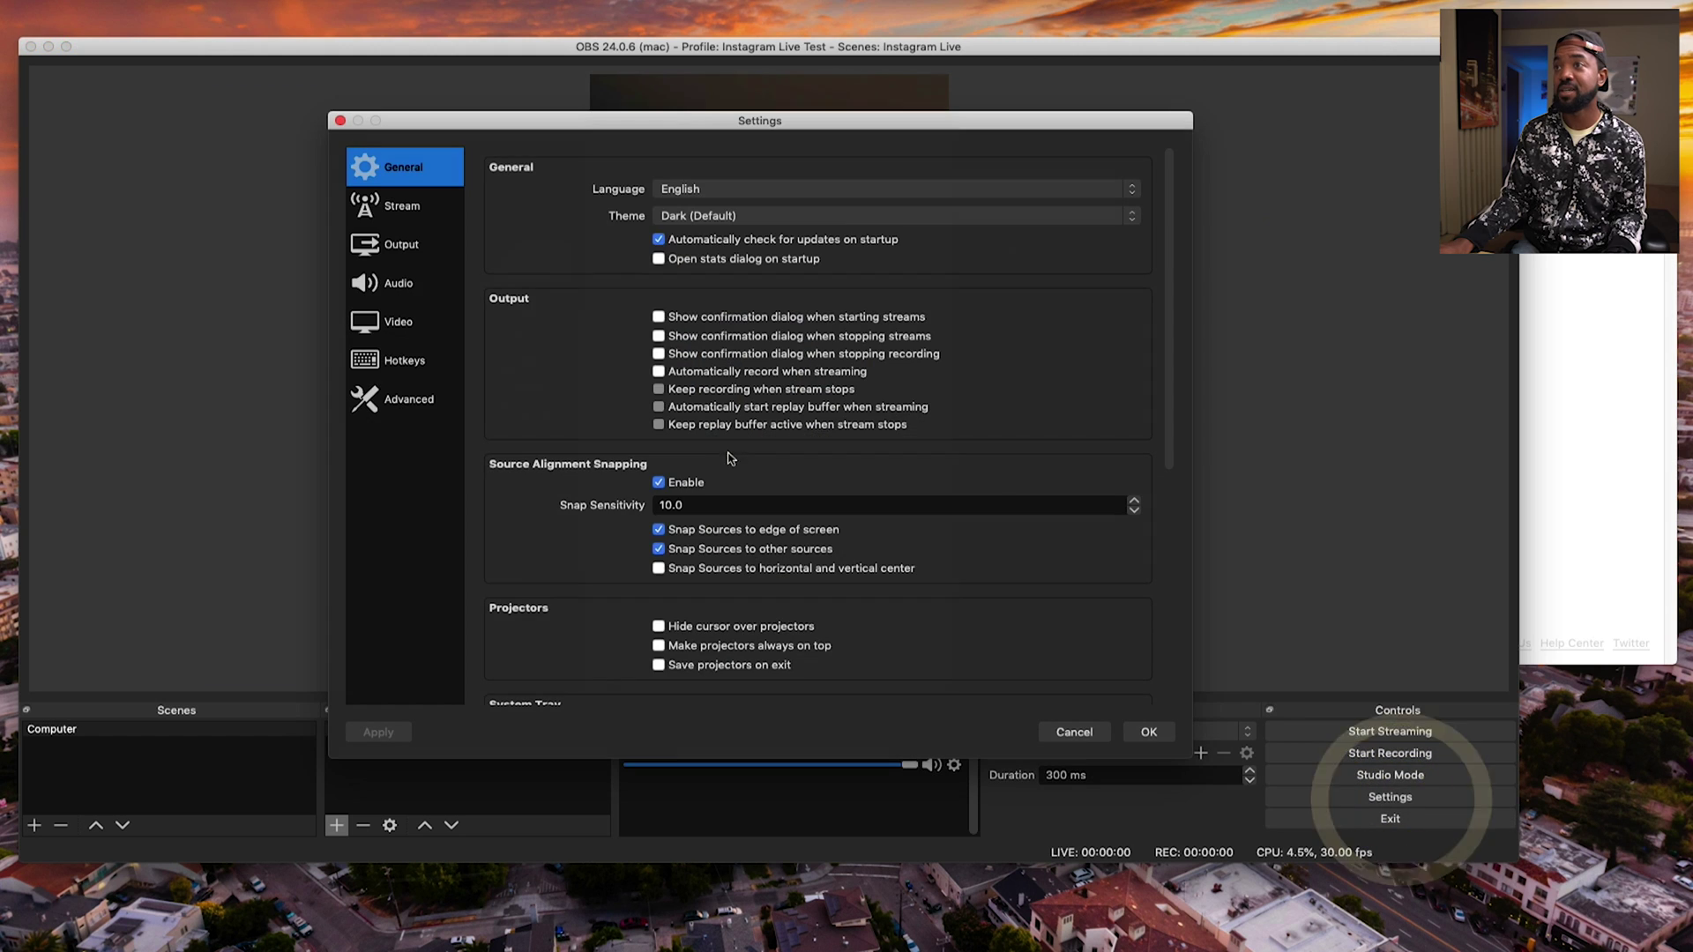
{"action": "left_click", "coordinate": [399, 205]}
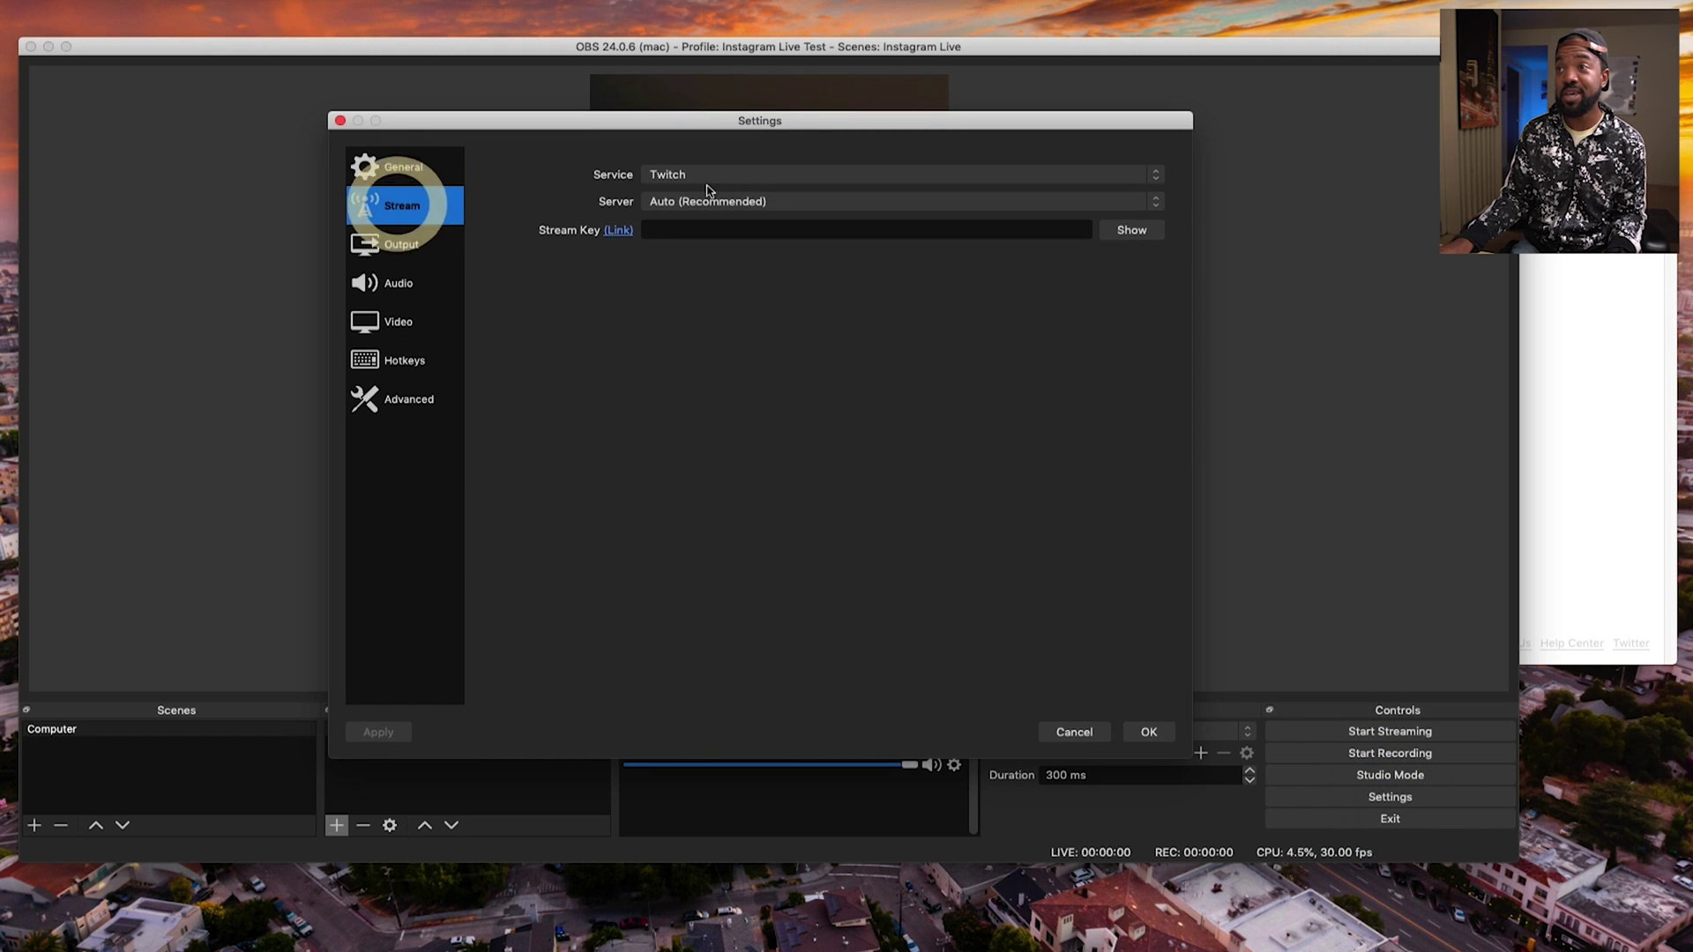
{"action": "left_click", "coordinate": [820, 175]}
{"action": "left_click", "coordinate": [805, 157]}
{"action": "key", "text": "super+Tab"}
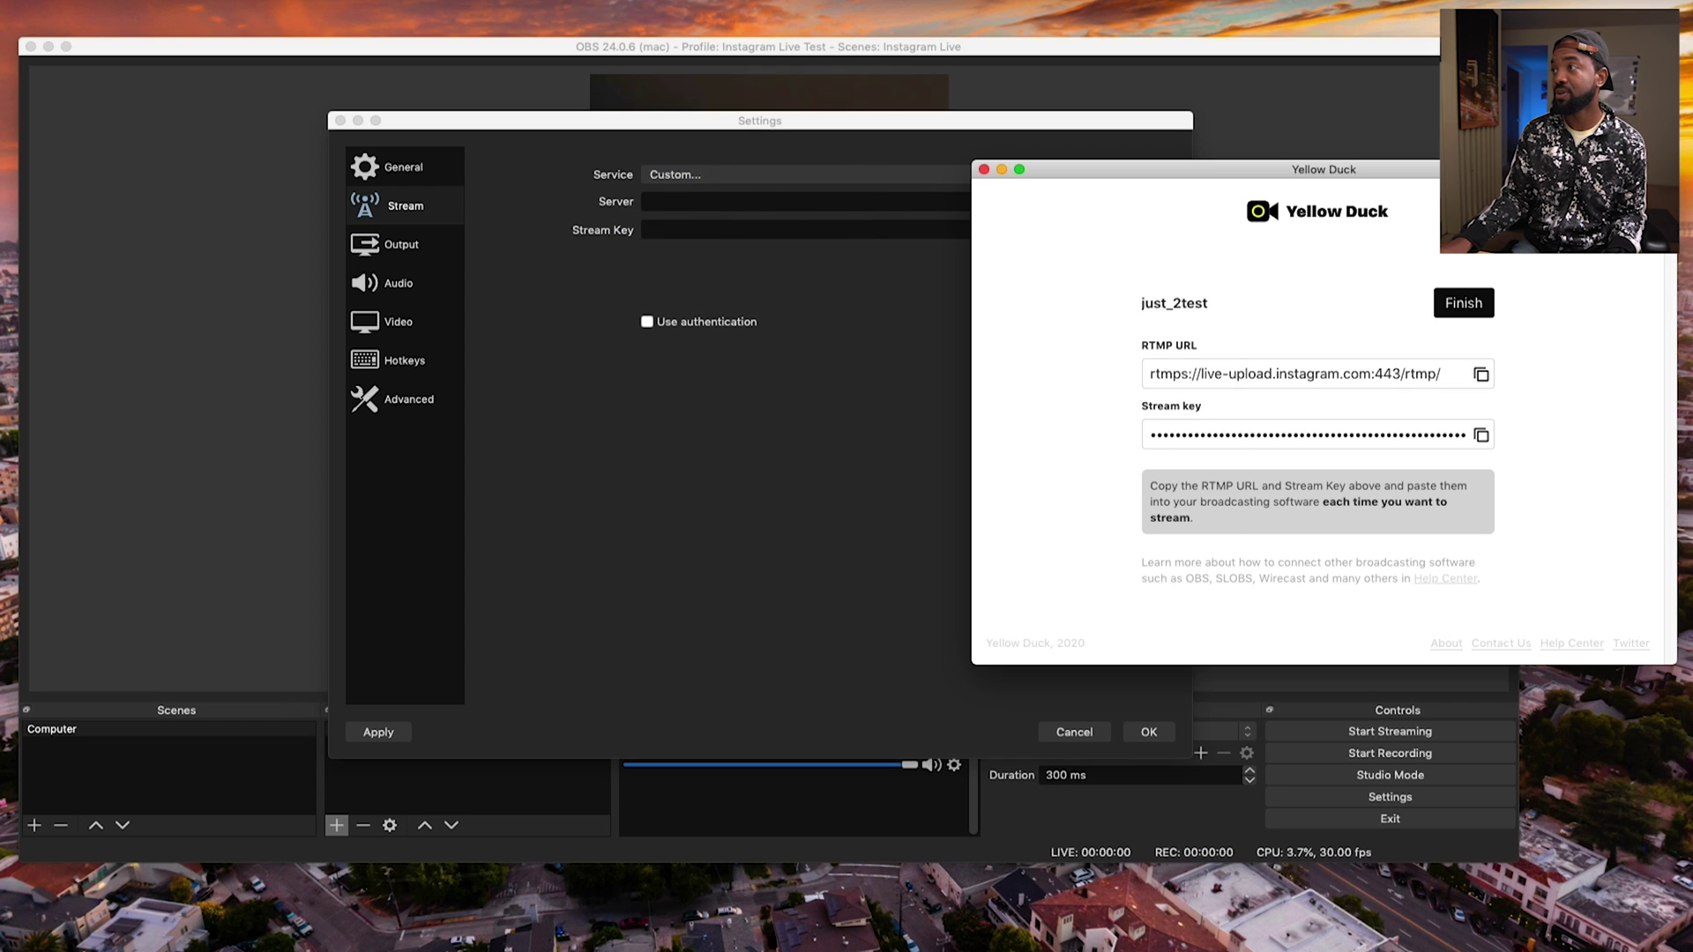
- Enter Instagram's RTMPS server URL and the Yellow Duck stream key, save, and start streaming
{"action": "left_click", "coordinate": [1482, 376]}
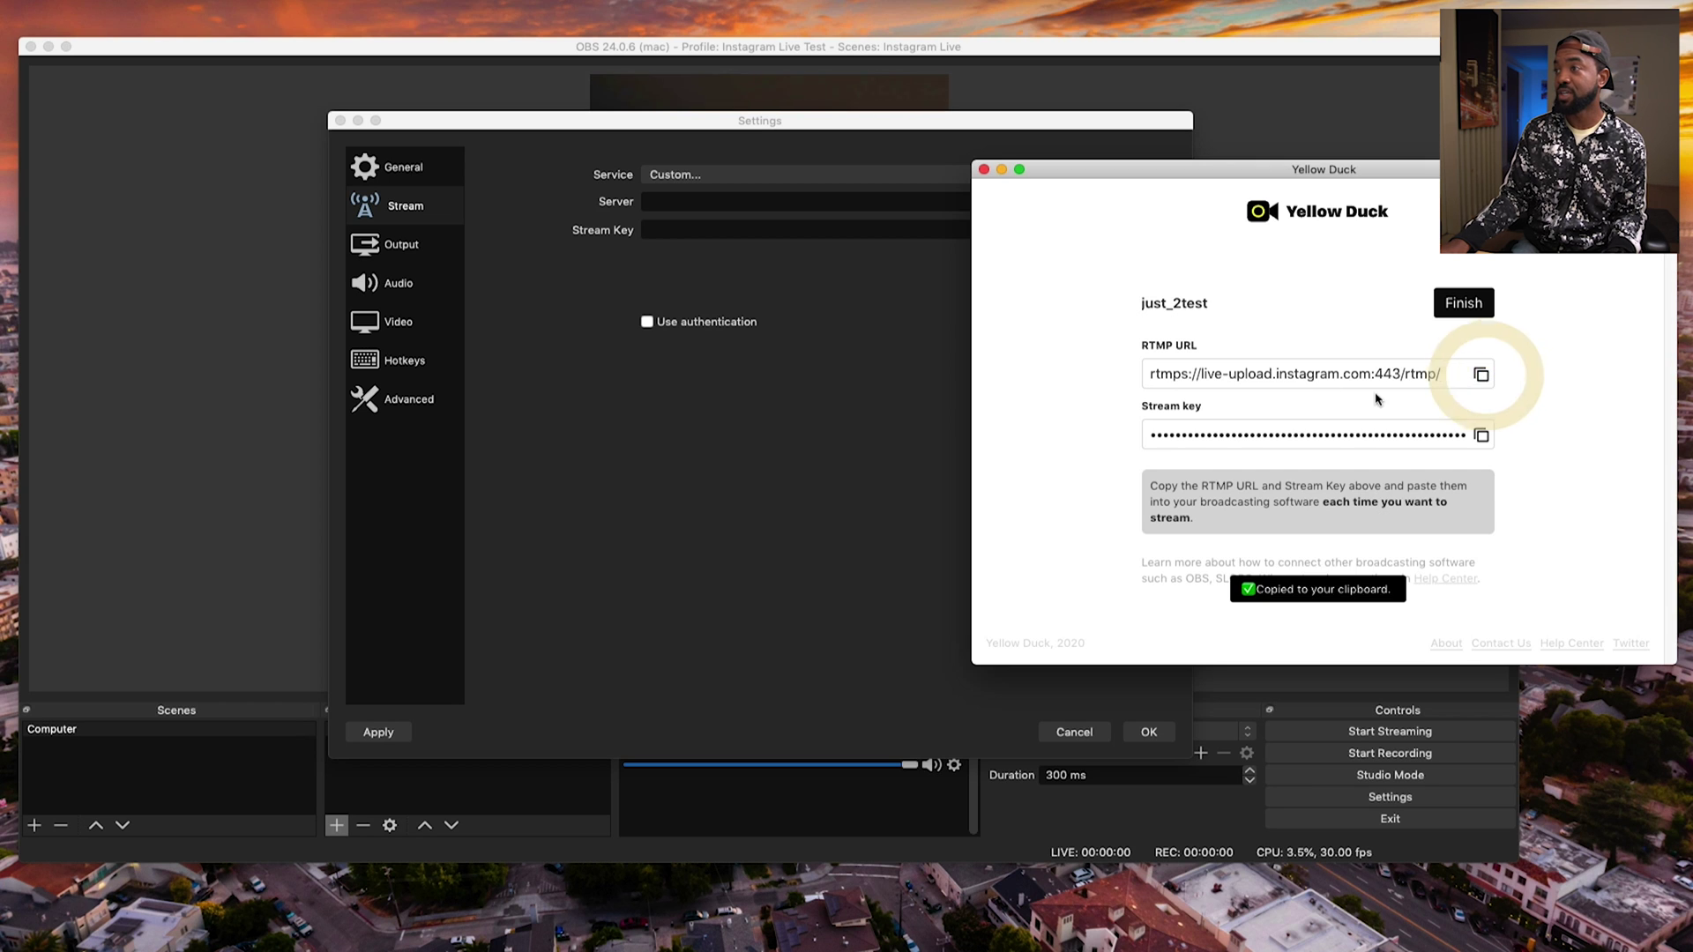
{"action": "left_click", "coordinate": [689, 204]}
{"action": "key", "text": "super+v"}
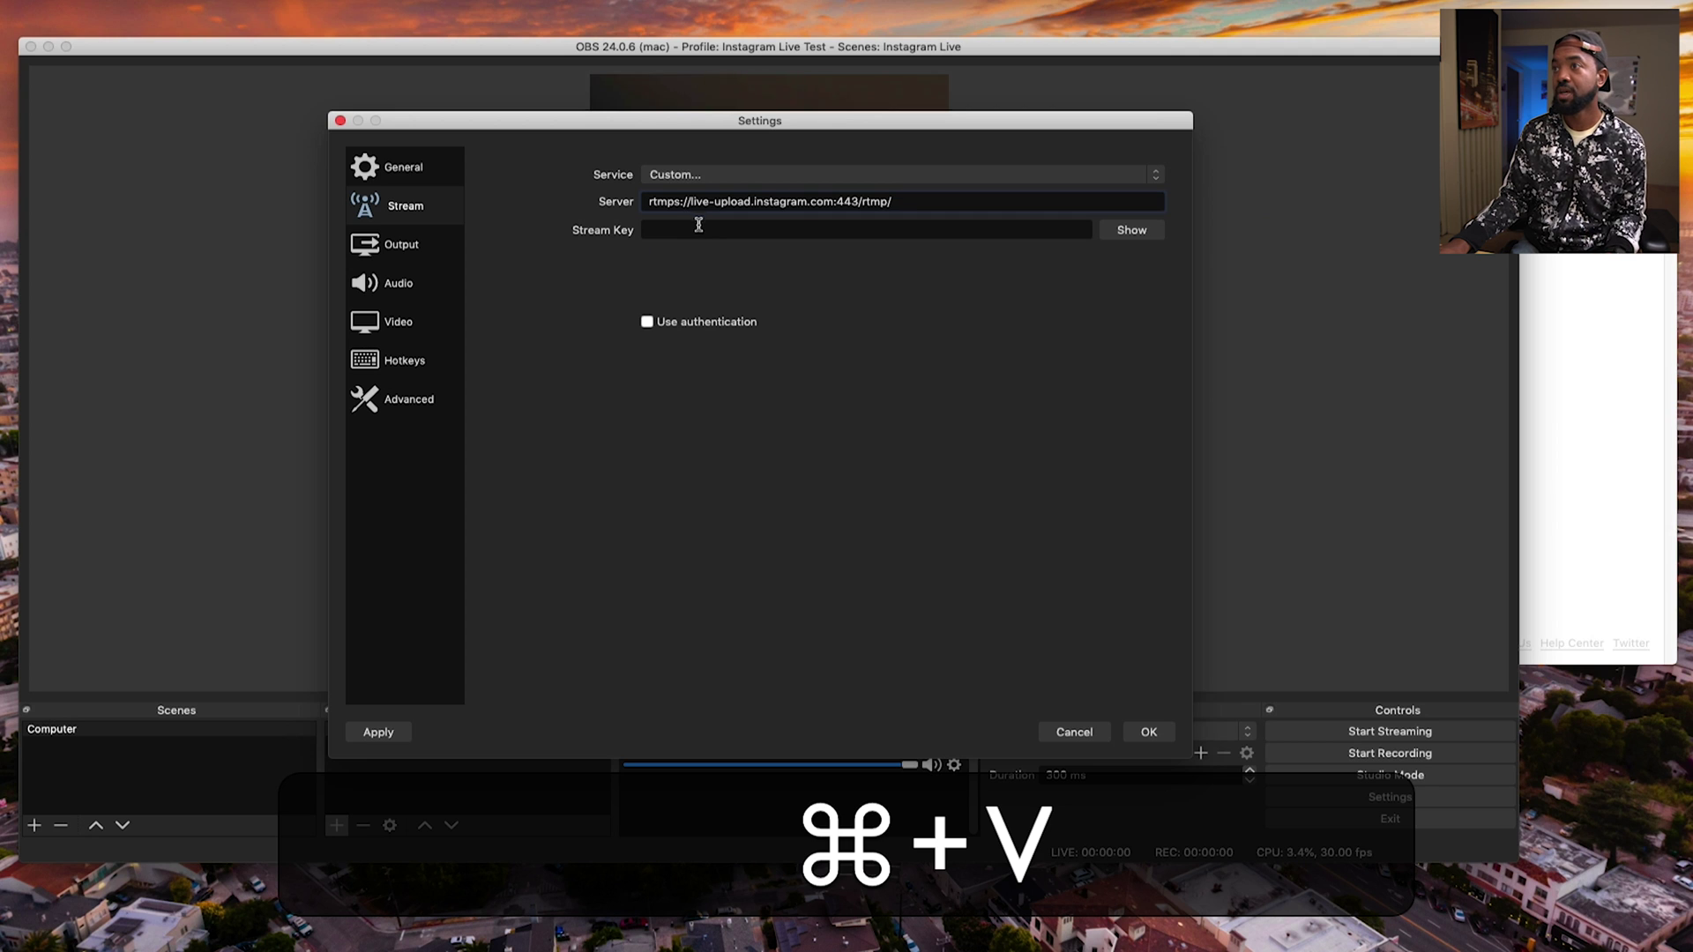
{"action": "left_click", "coordinate": [1610, 343]}
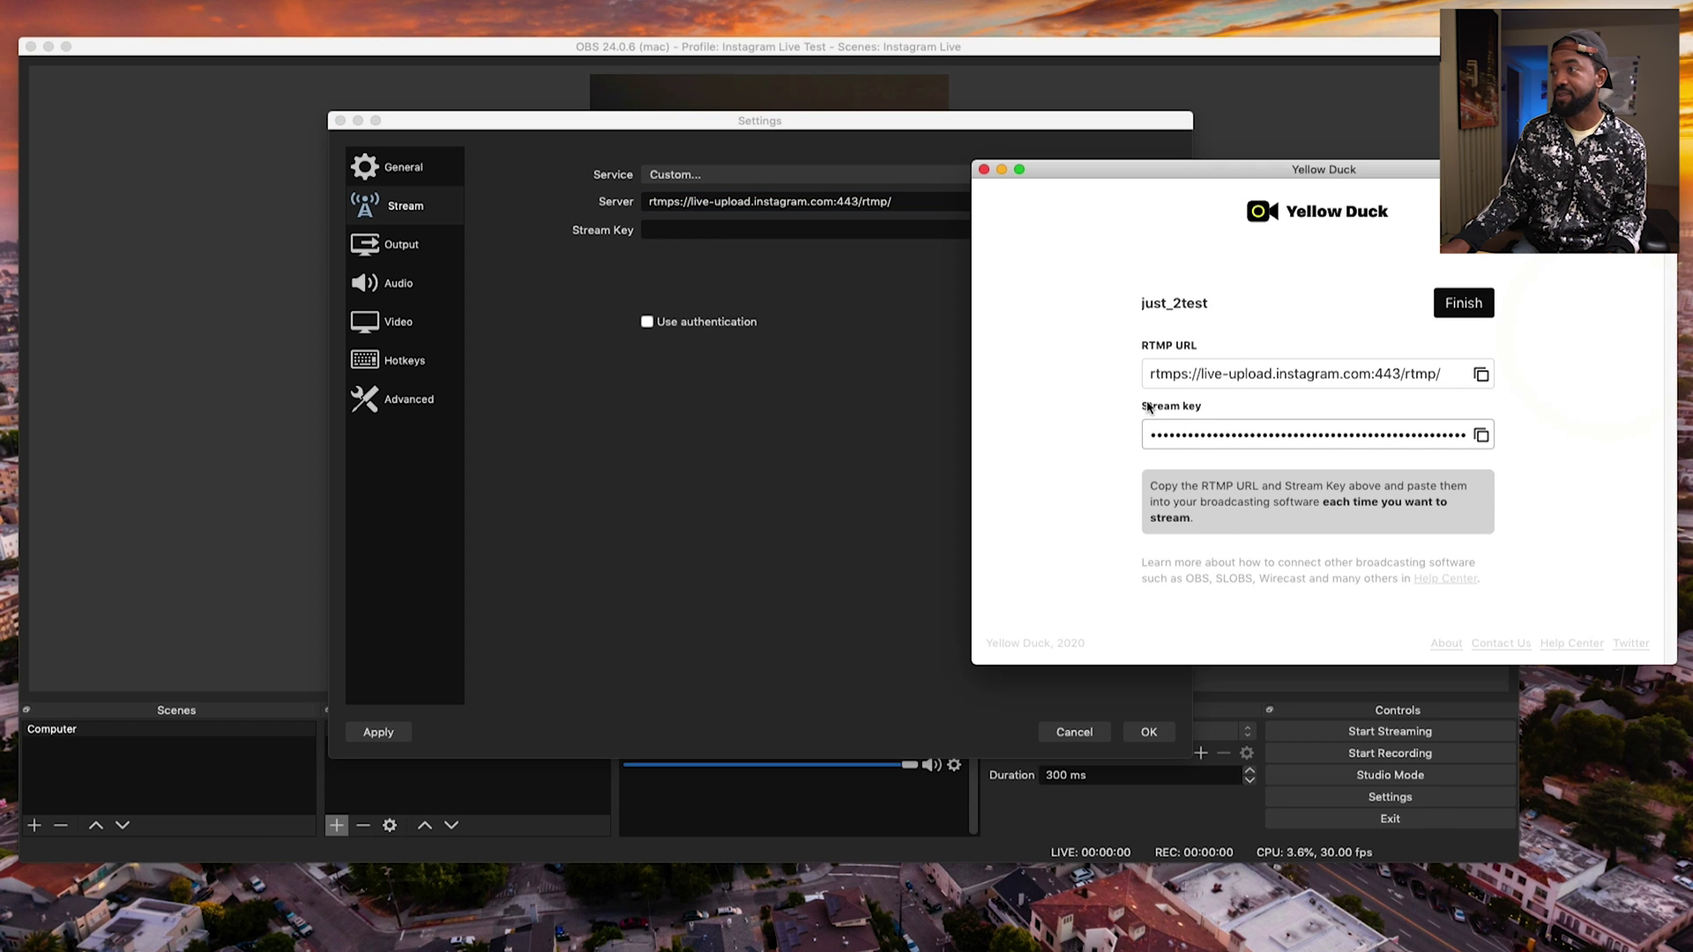
{"action": "left_click", "coordinate": [1481, 435]}
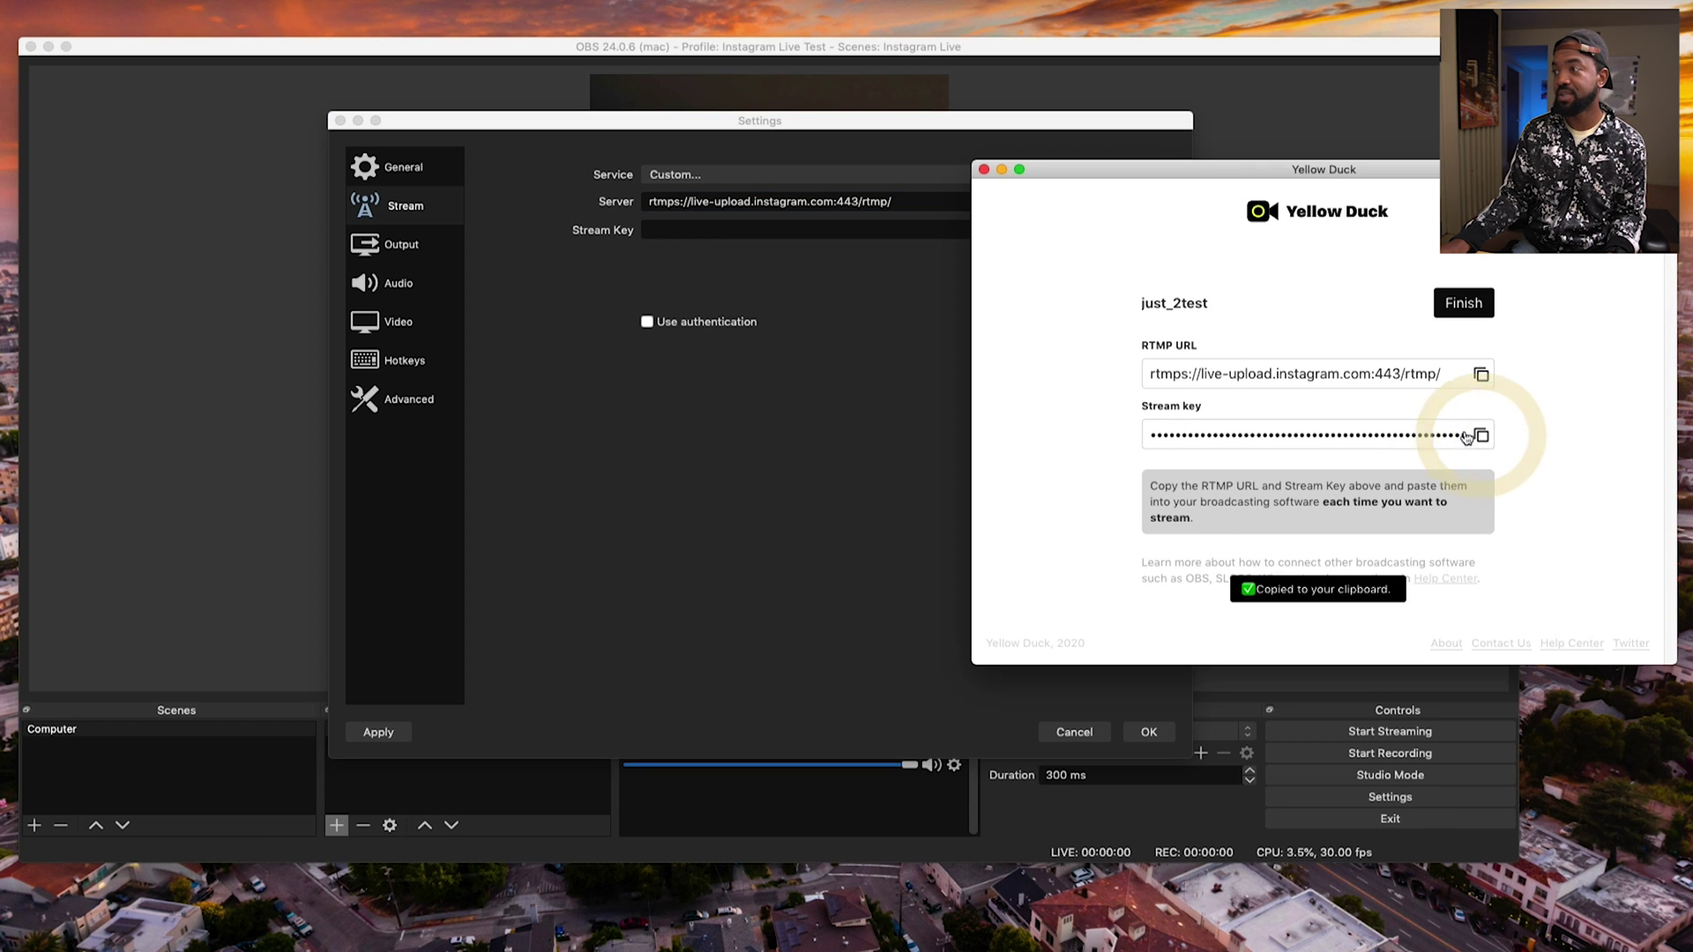
{"action": "left_click", "coordinate": [731, 229]}
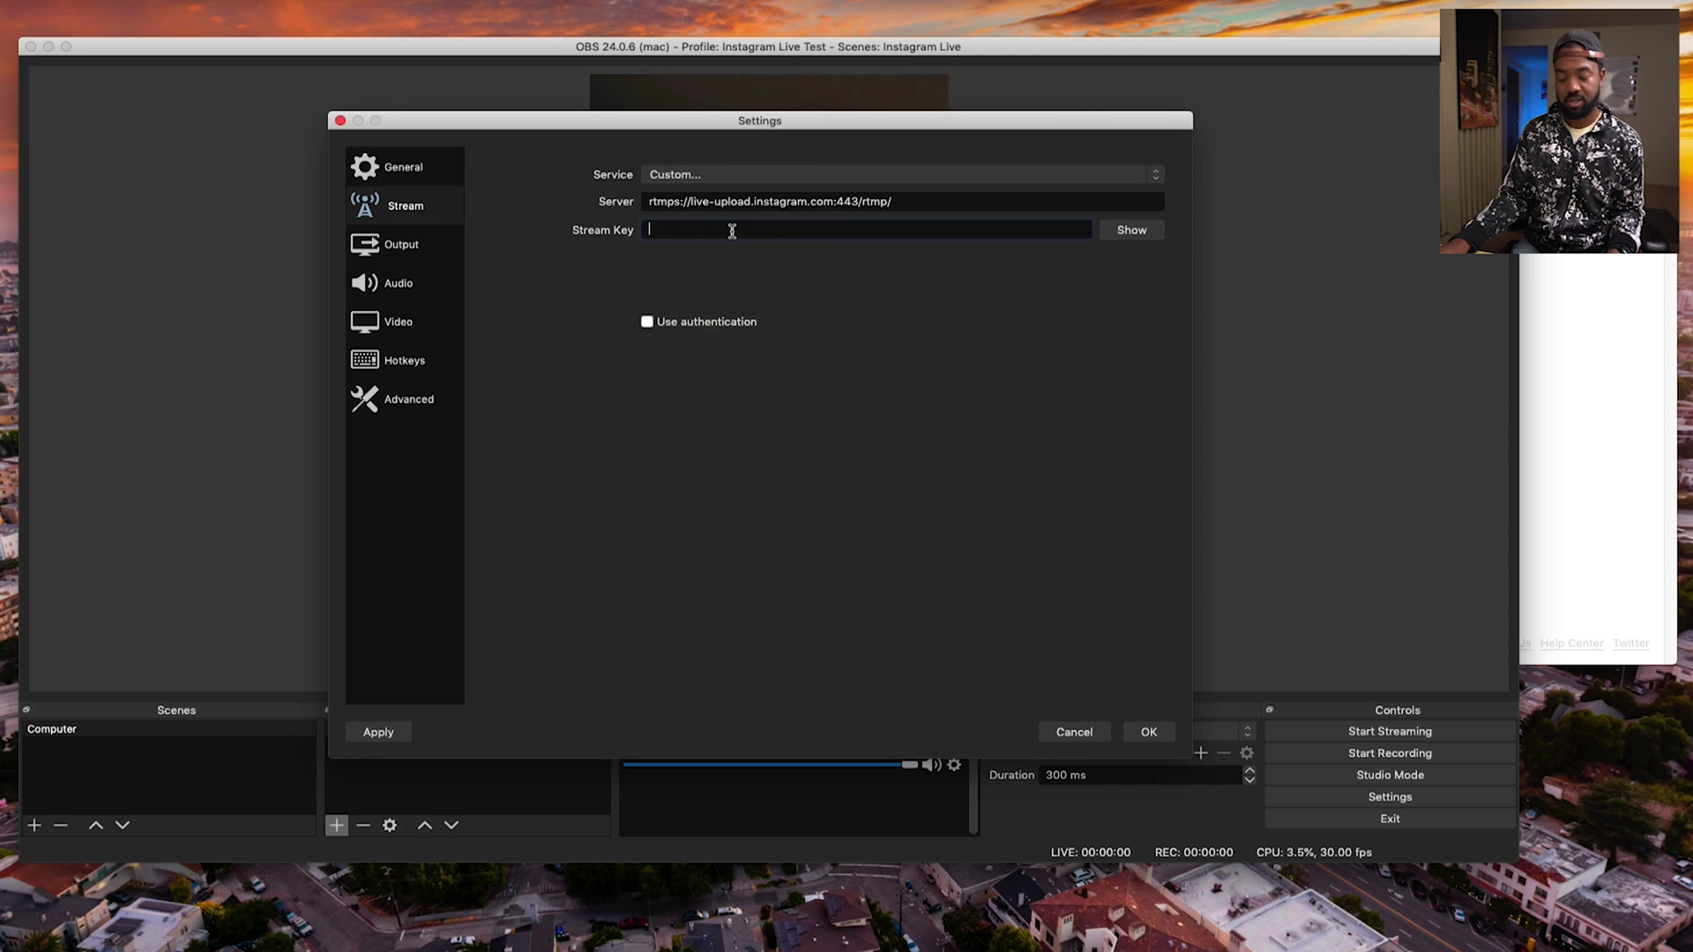
{"action": "key", "text": "super+v"}
{"action": "key", "text": "super+v"}
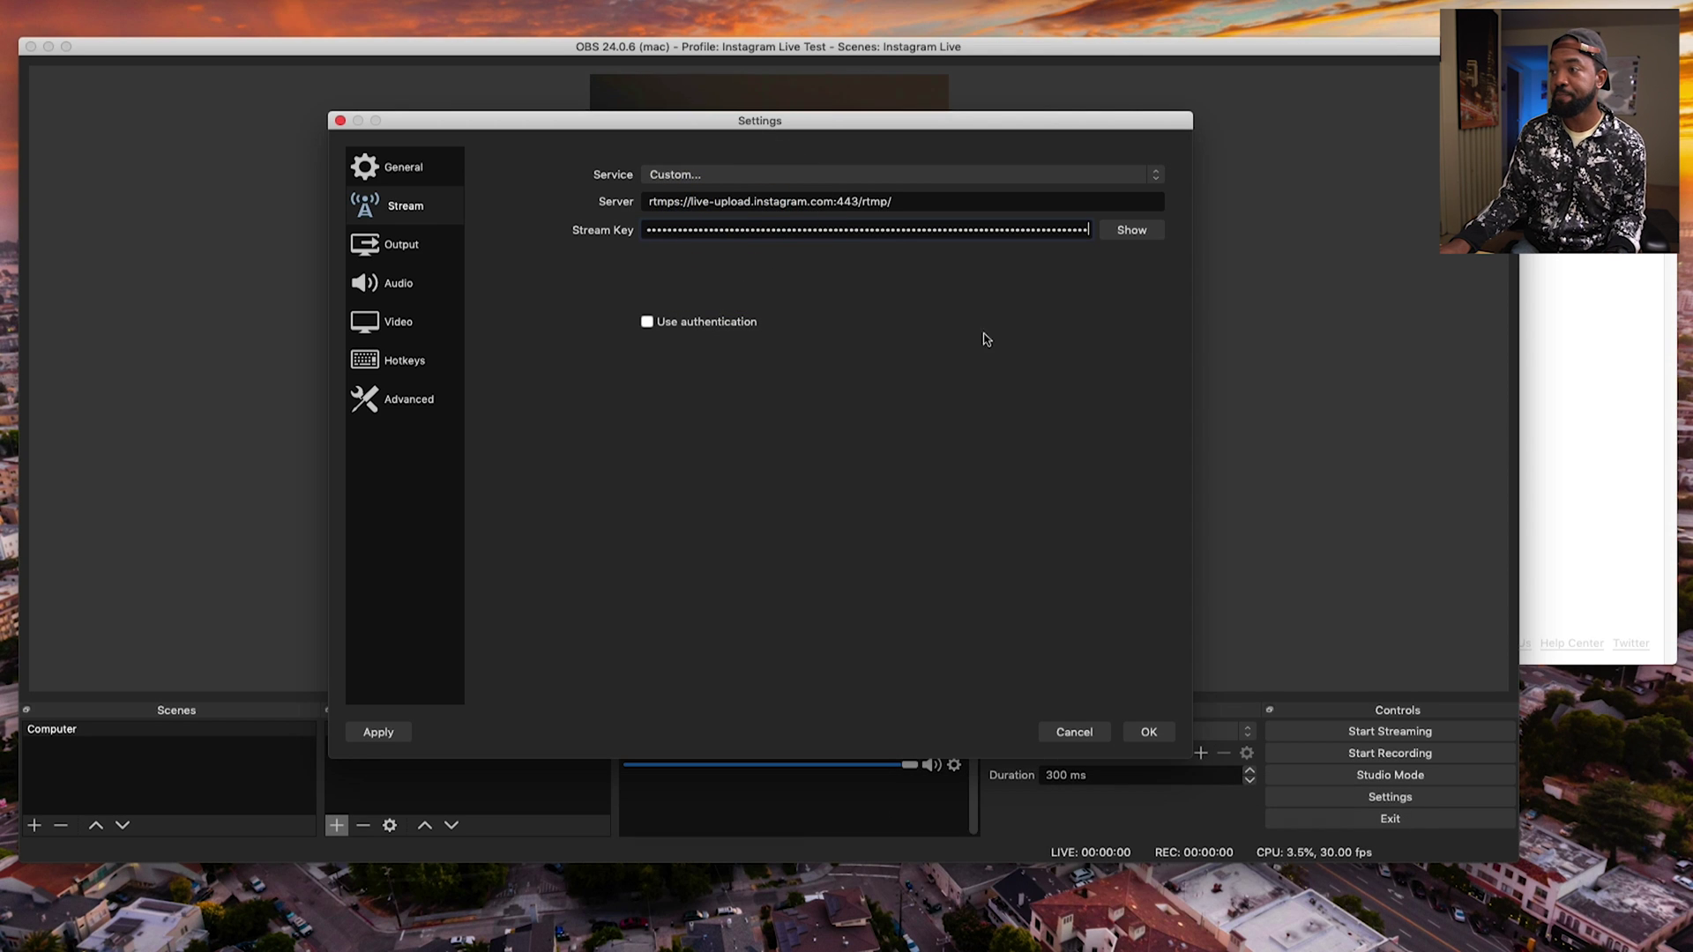
{"action": "left_click", "coordinate": [1151, 731]}
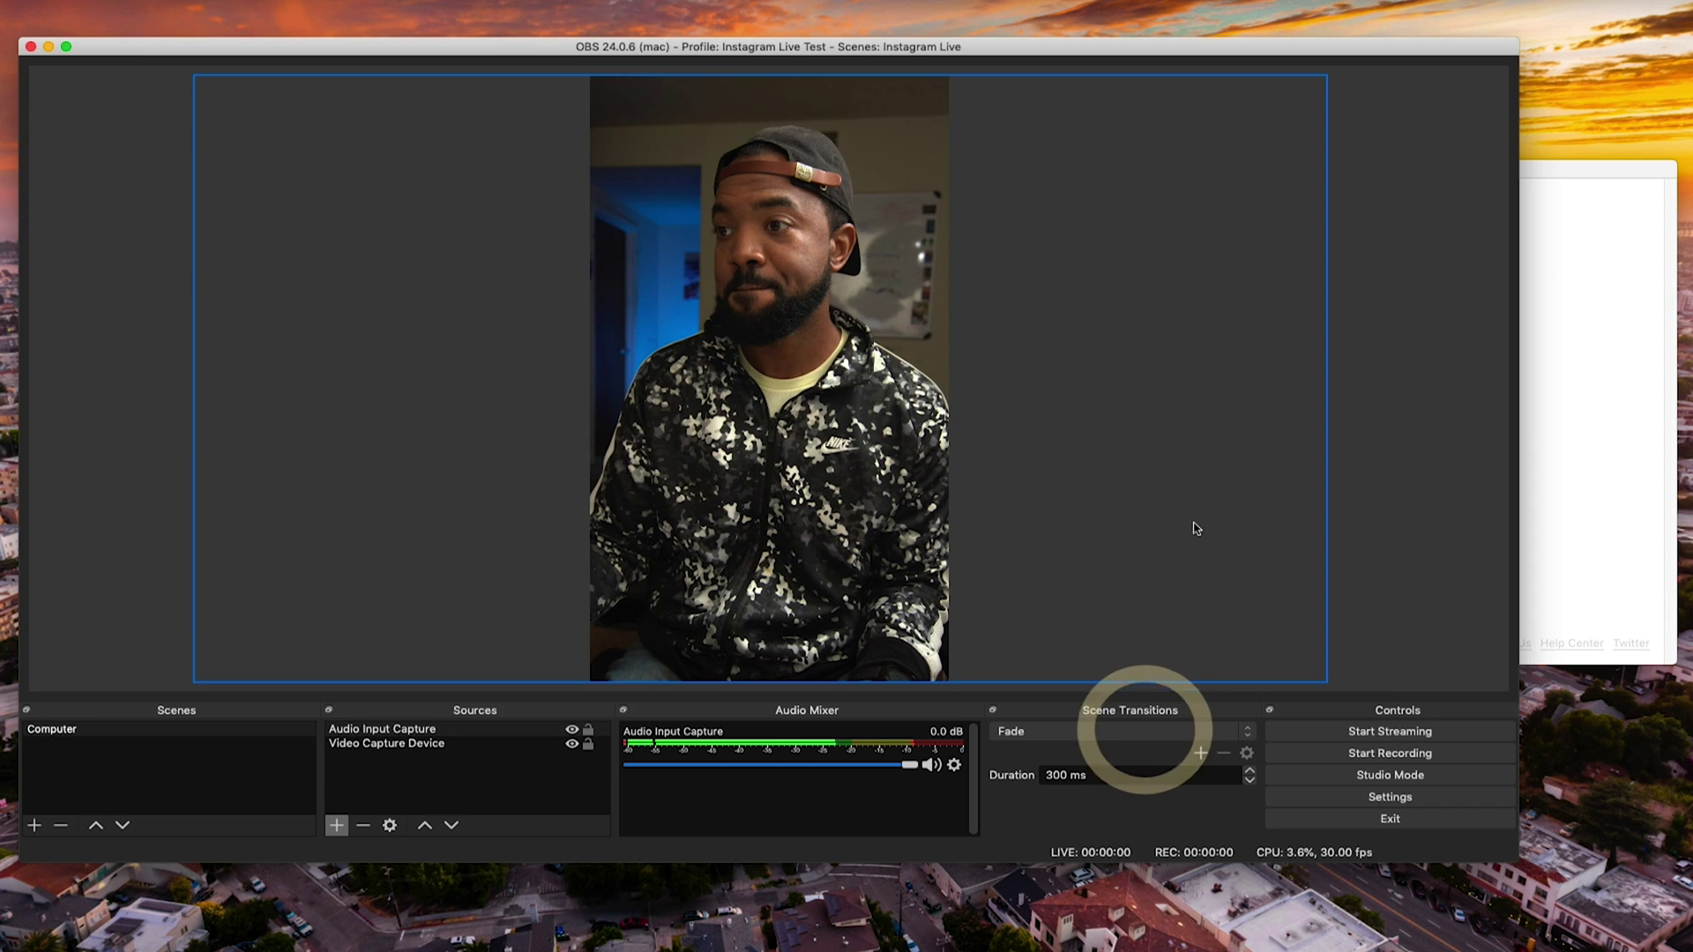
{"action": "left_click", "coordinate": [1412, 735]}
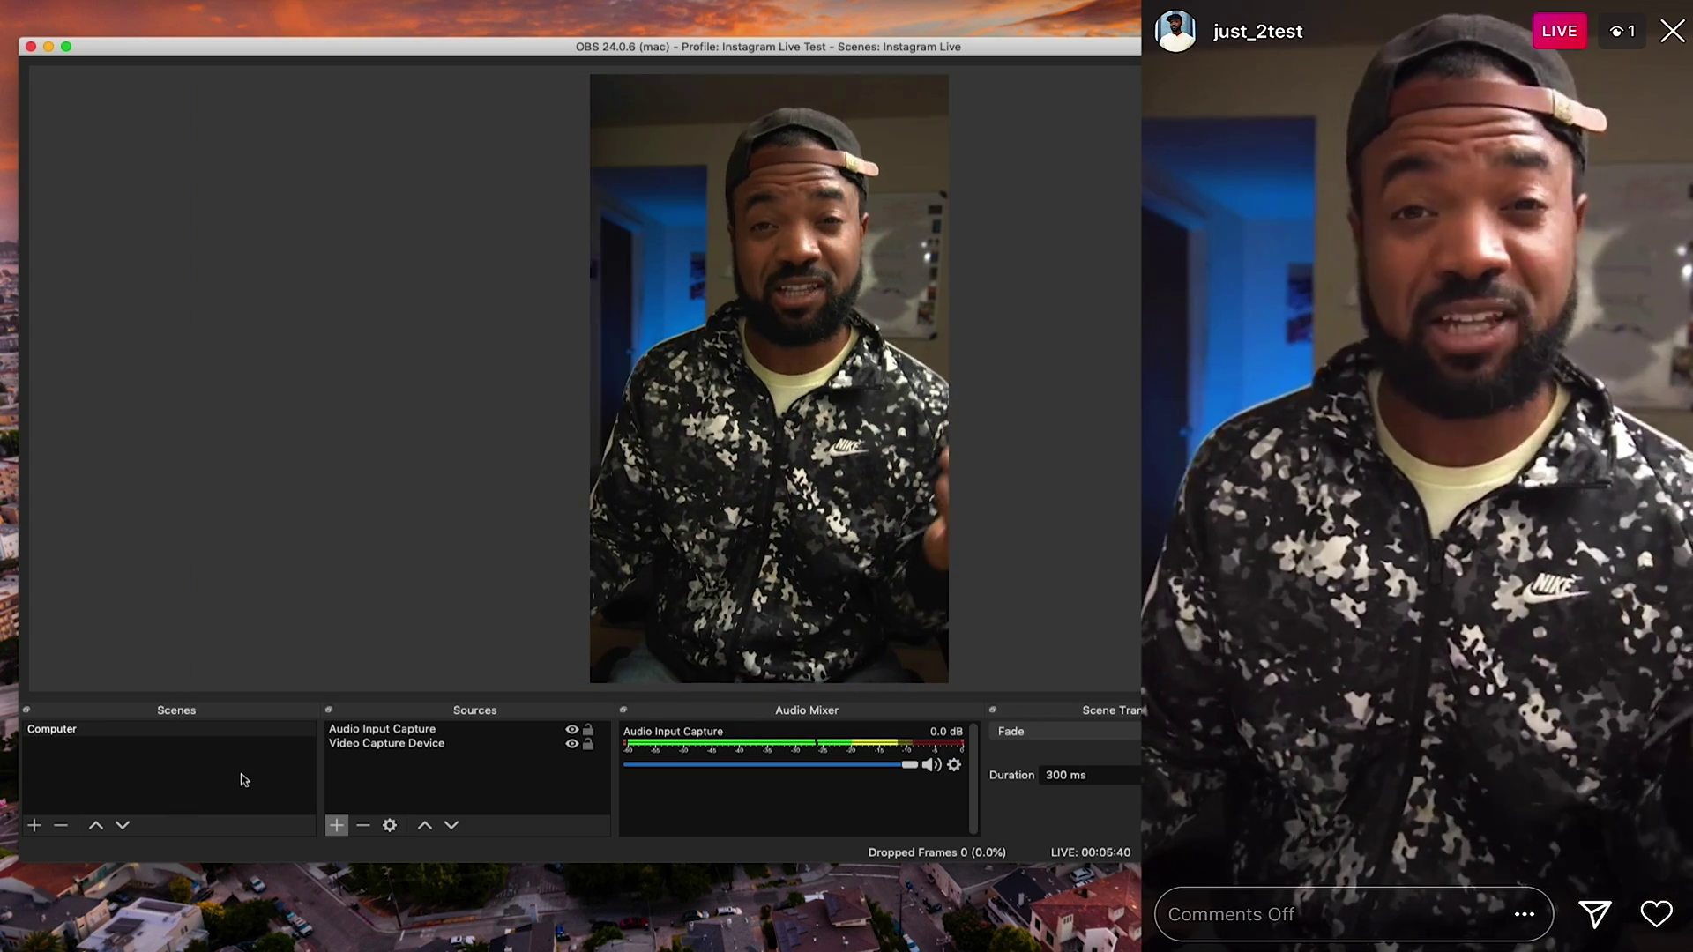
- Add an Image source loaded with the TechBoogie Media logo file
{"action": "left_click", "coordinate": [468, 796]}
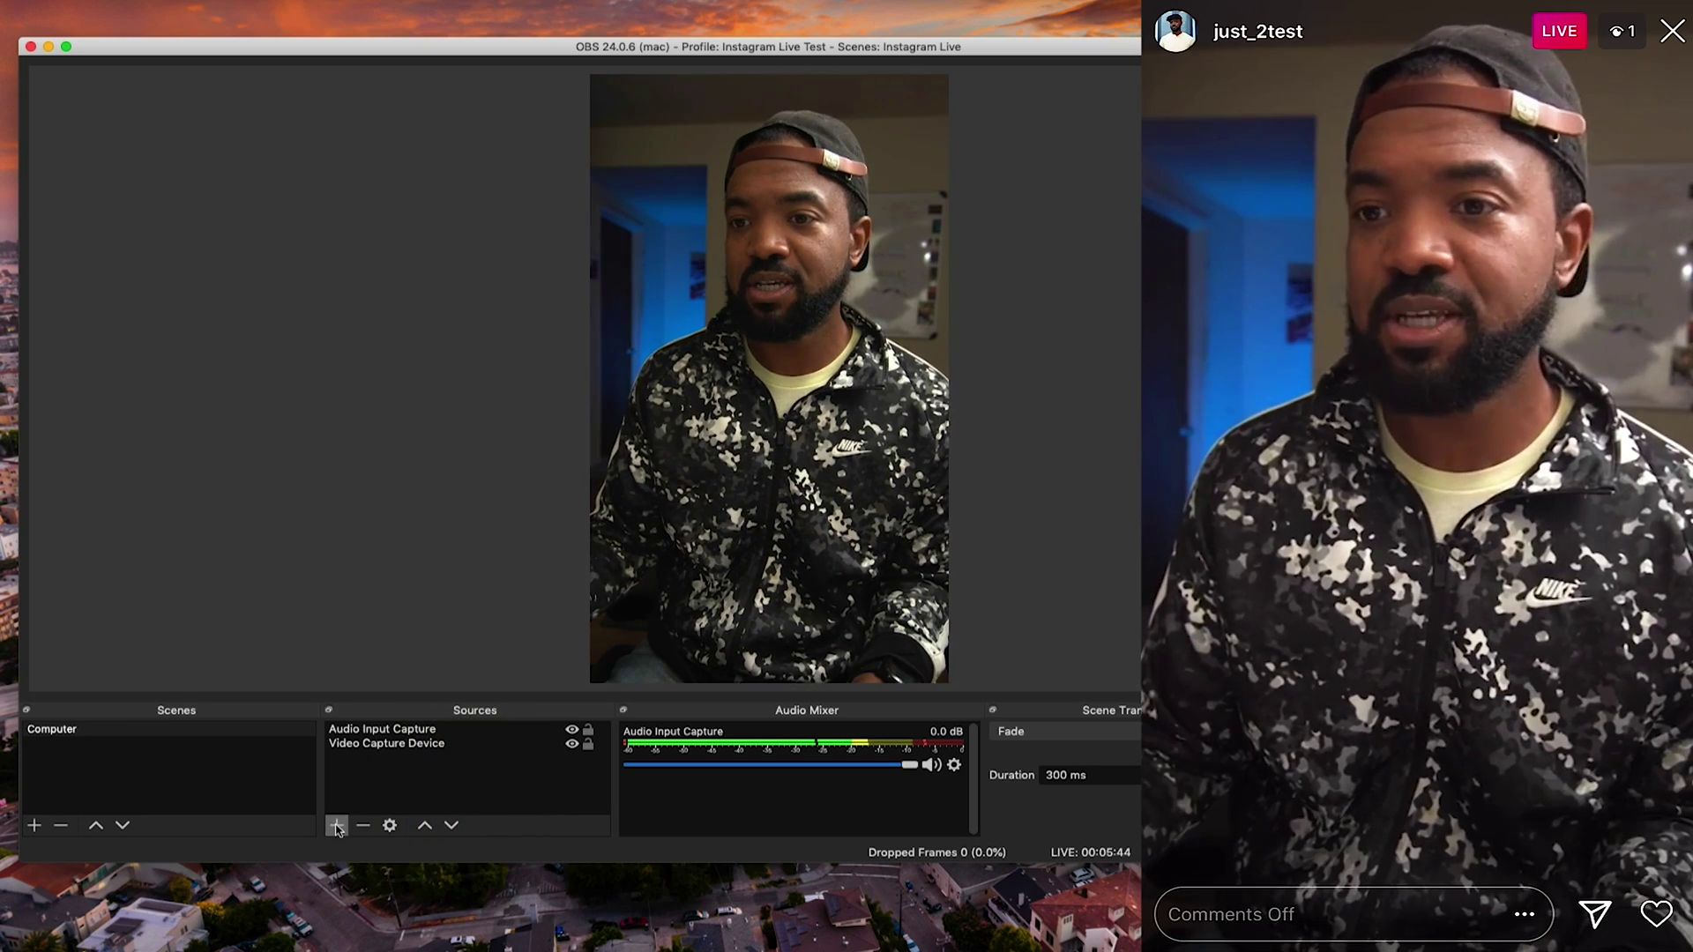
{"action": "left_click", "coordinate": [335, 825]}
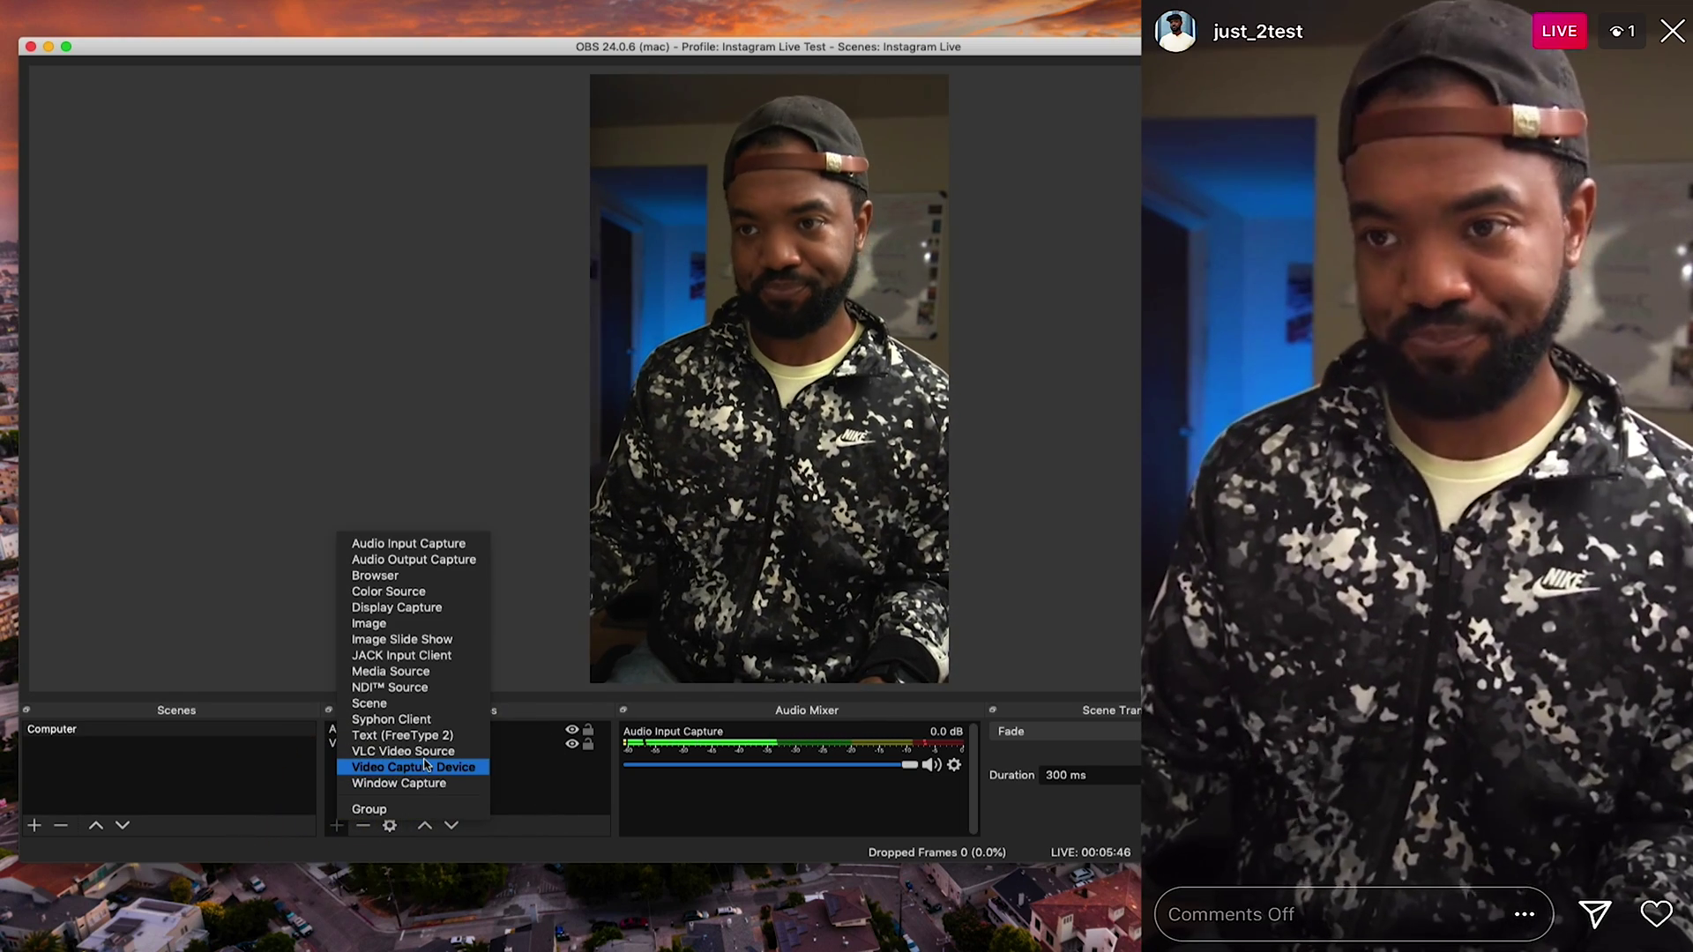
{"action": "left_click", "coordinate": [422, 624]}
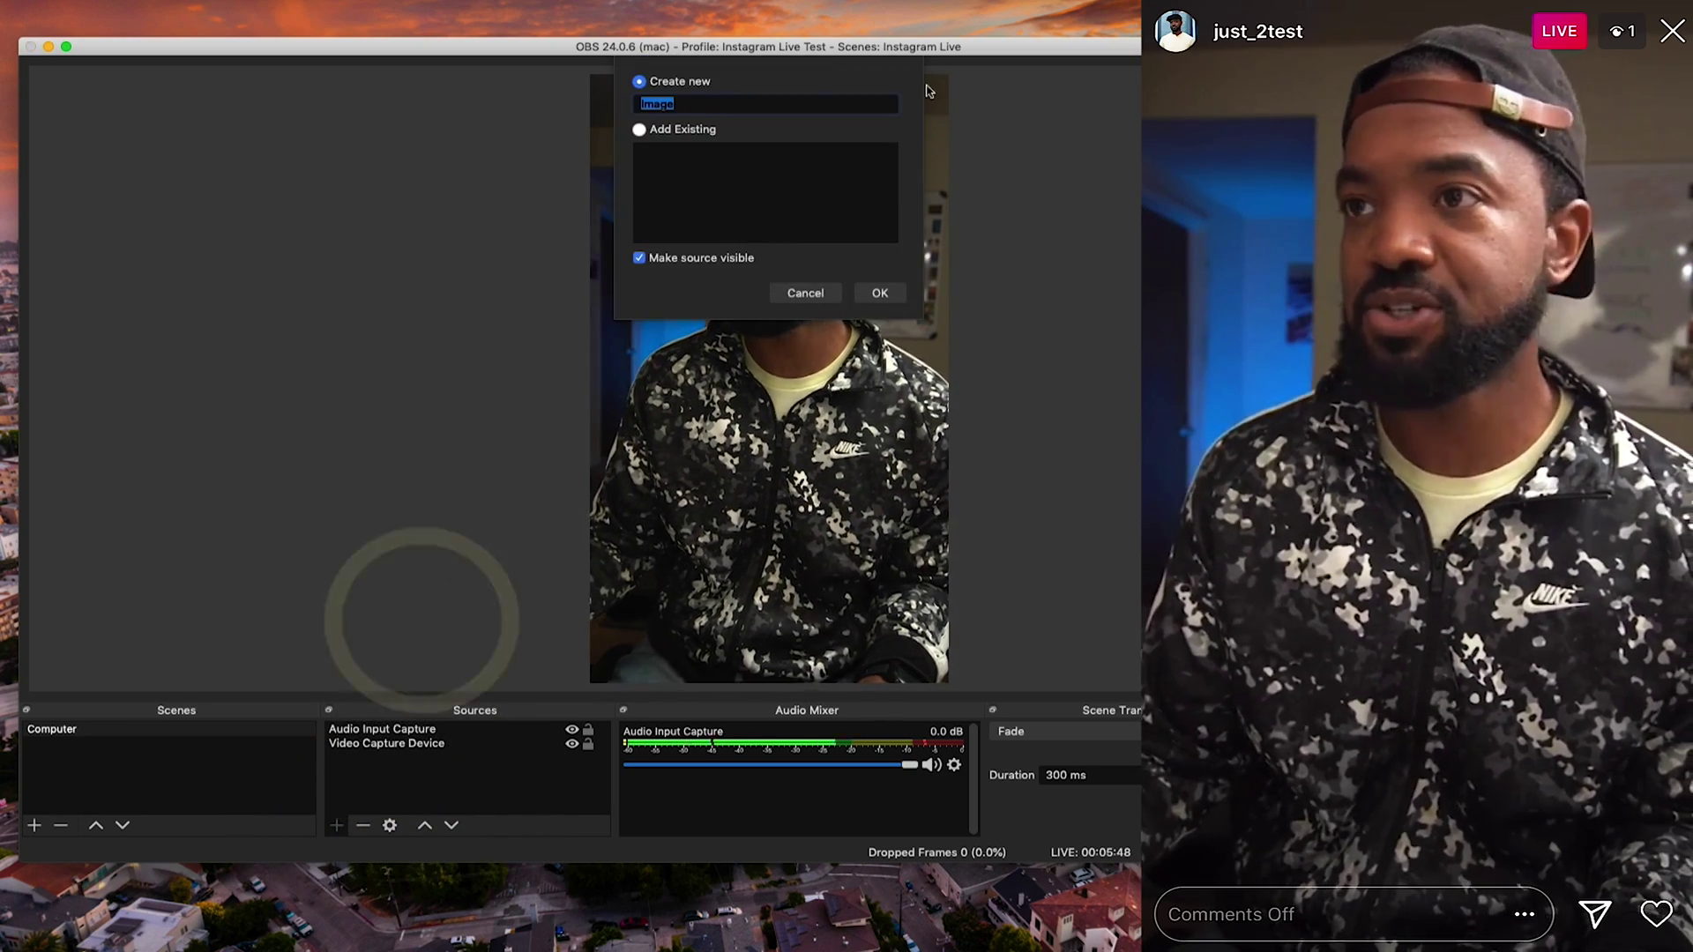
{"action": "left_click", "coordinate": [879, 294]}
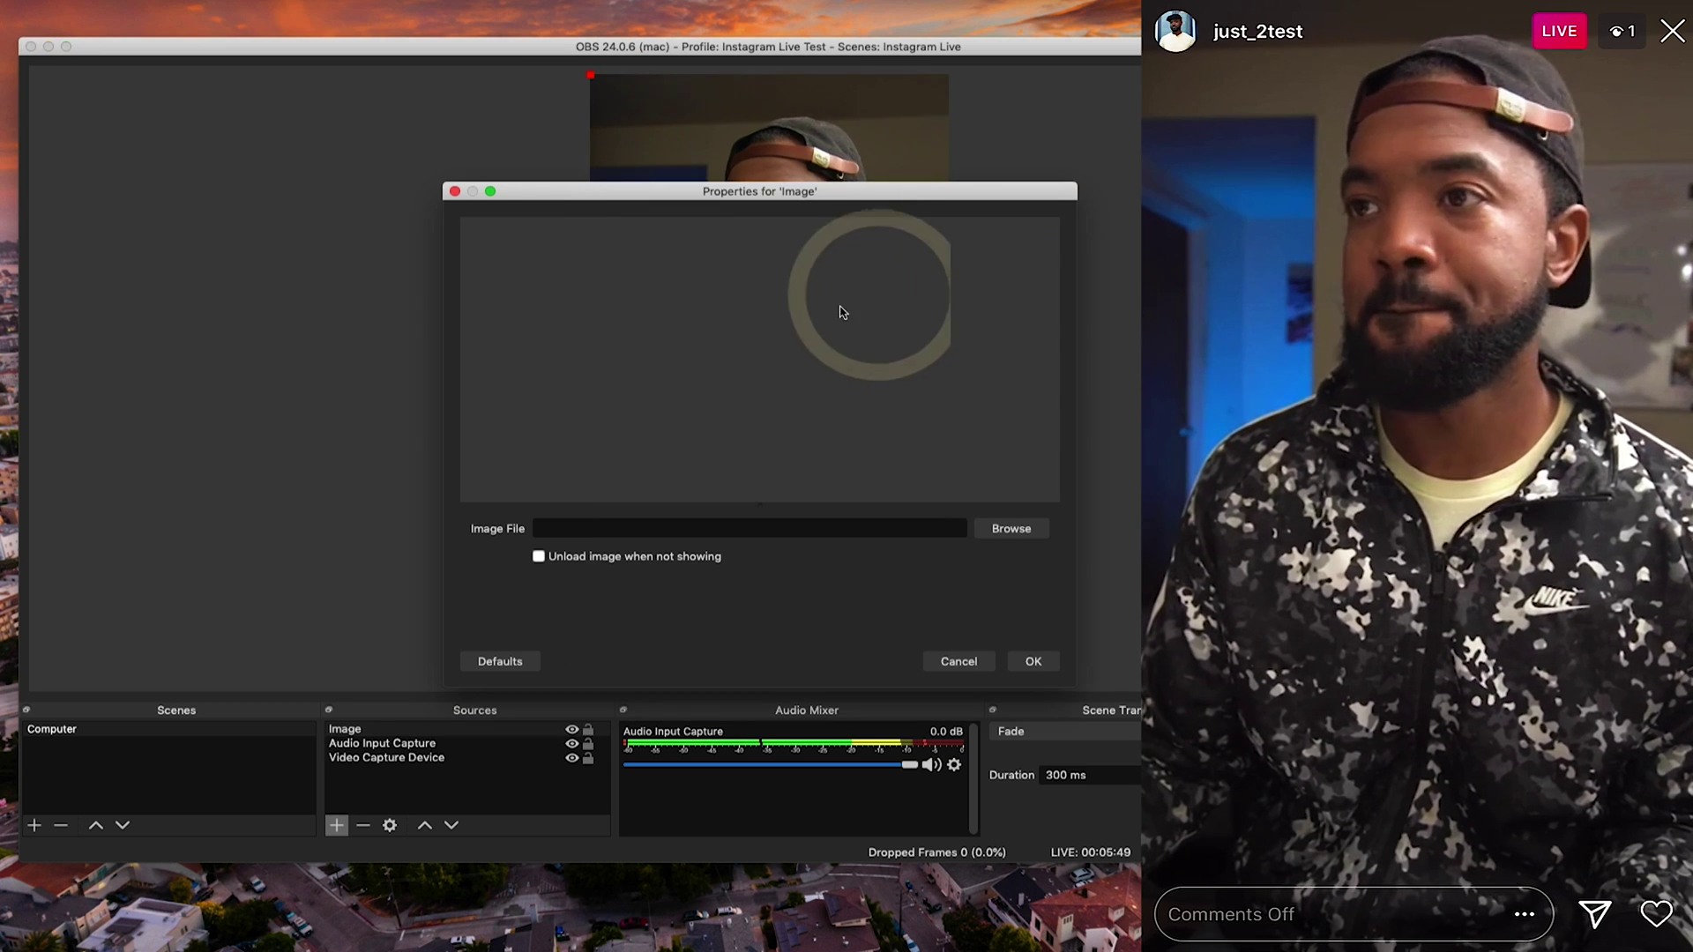
{"action": "left_click", "coordinate": [1019, 526]}
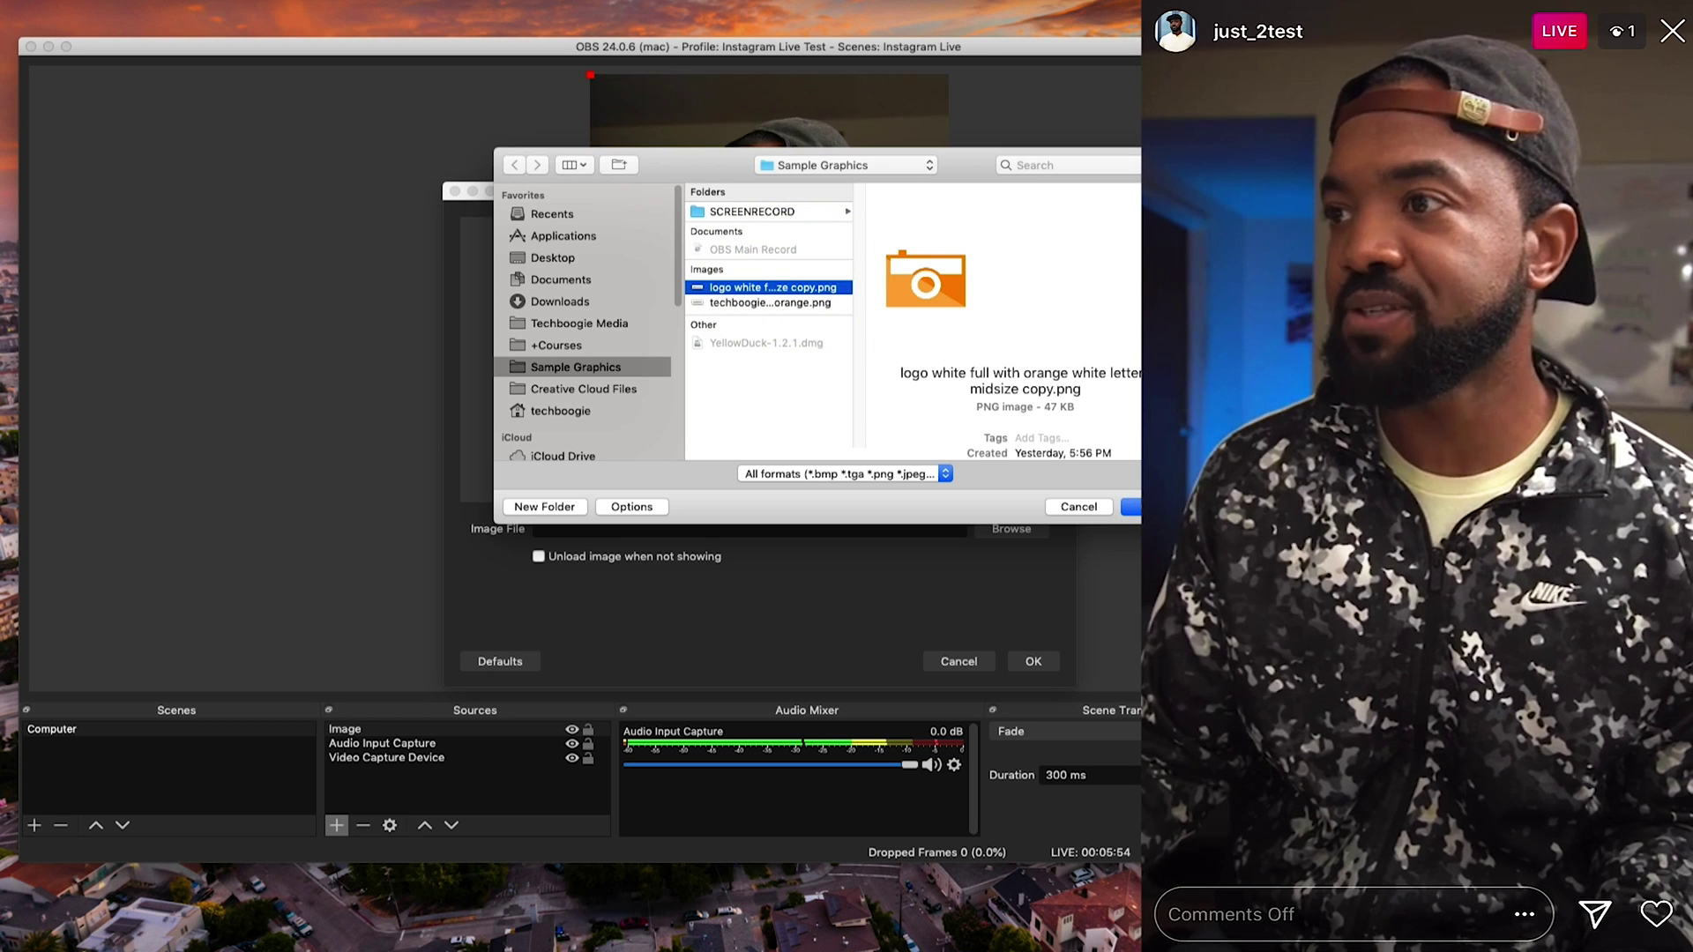
{"action": "left_click", "coordinate": [1131, 507]}
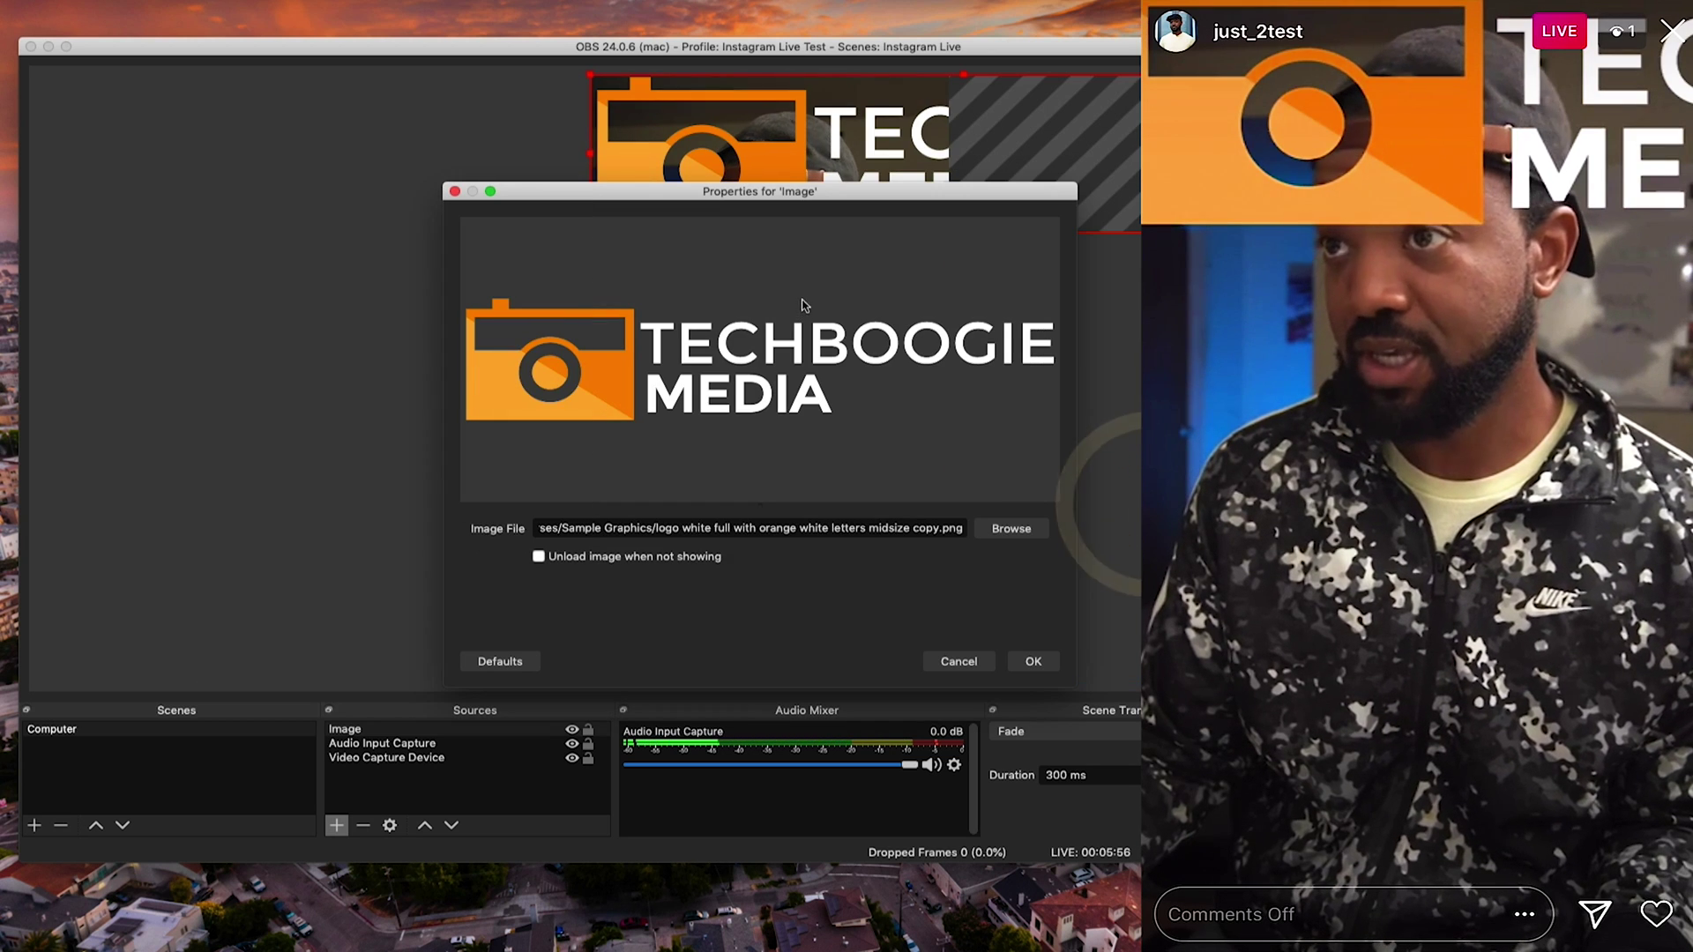
{"action": "left_click", "coordinate": [1032, 663]}
- Move the logo down and shrink it to fit the lower webcam frame
{"action": "left_click_drag", "start_coordinate": [886, 166], "coordinate": [710, 325]}
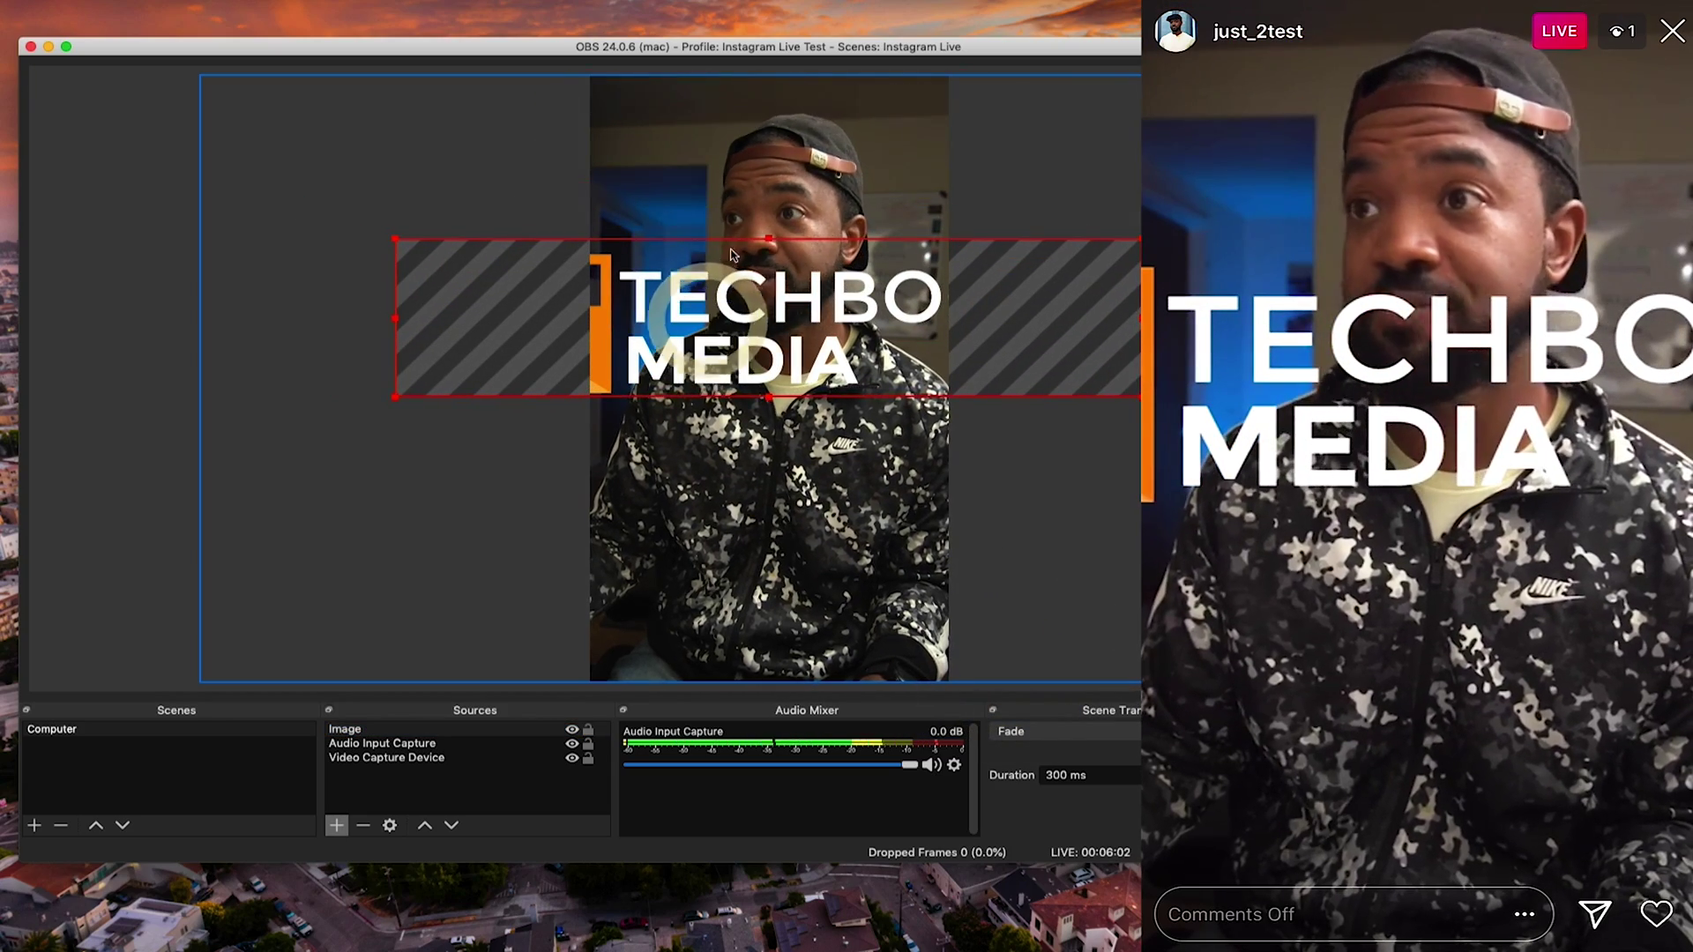
{"action": "left_click_drag", "start_coordinate": [767, 240], "coordinate": [829, 480]}
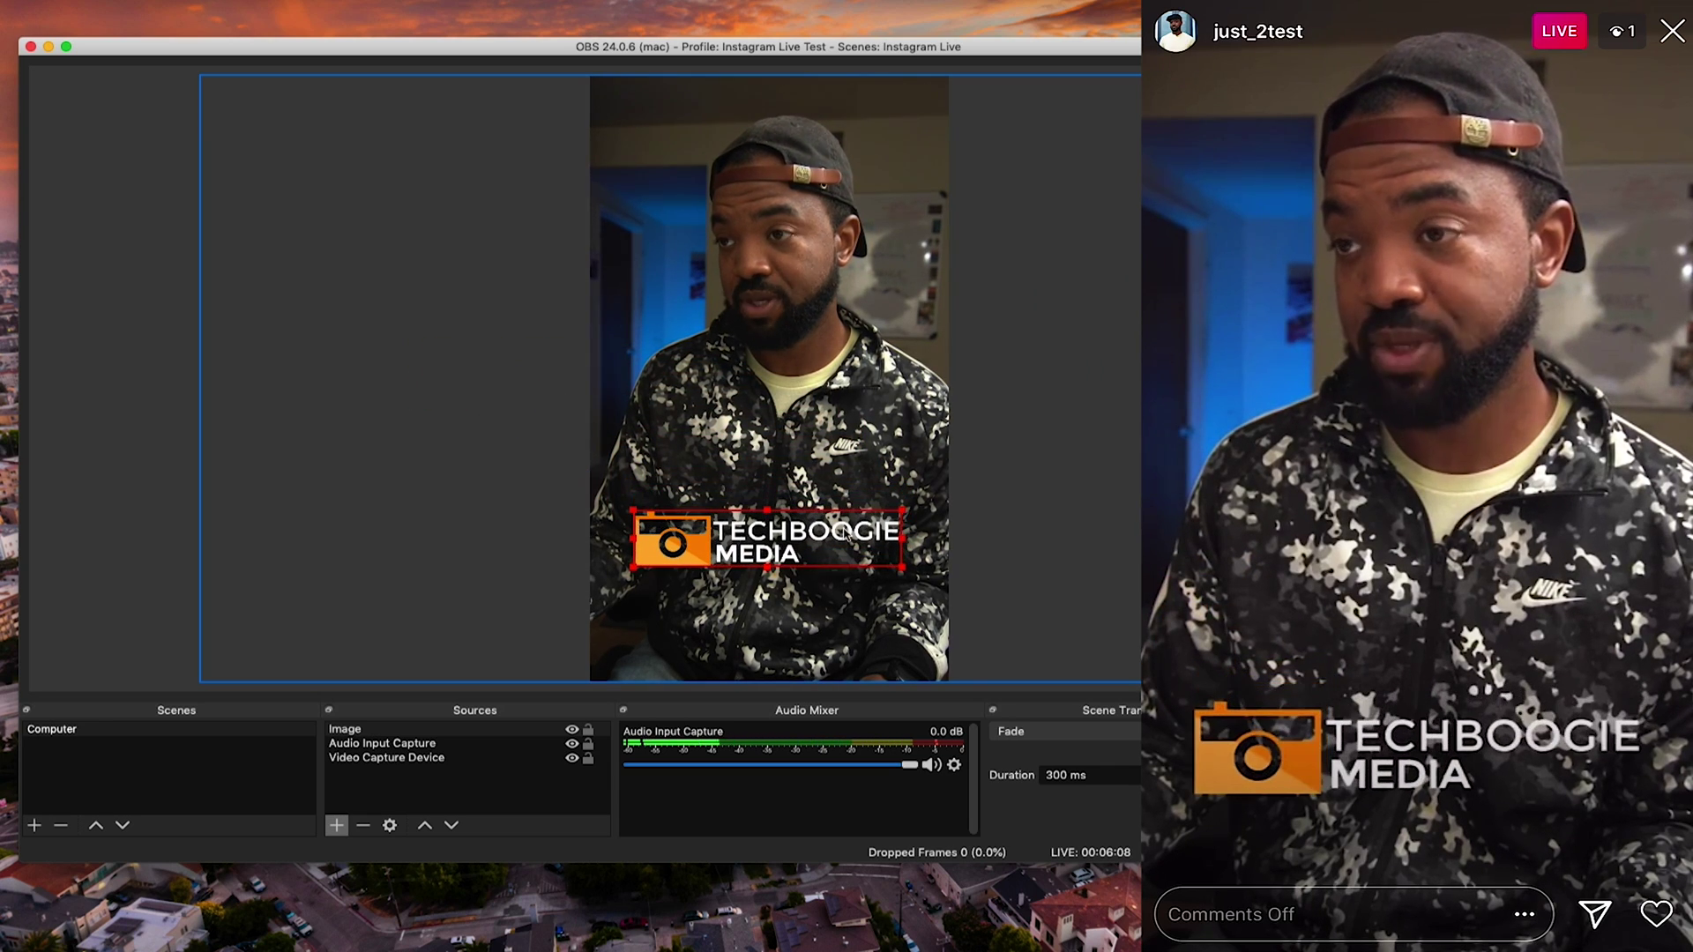
{"action": "left_click", "coordinate": [1005, 484]}
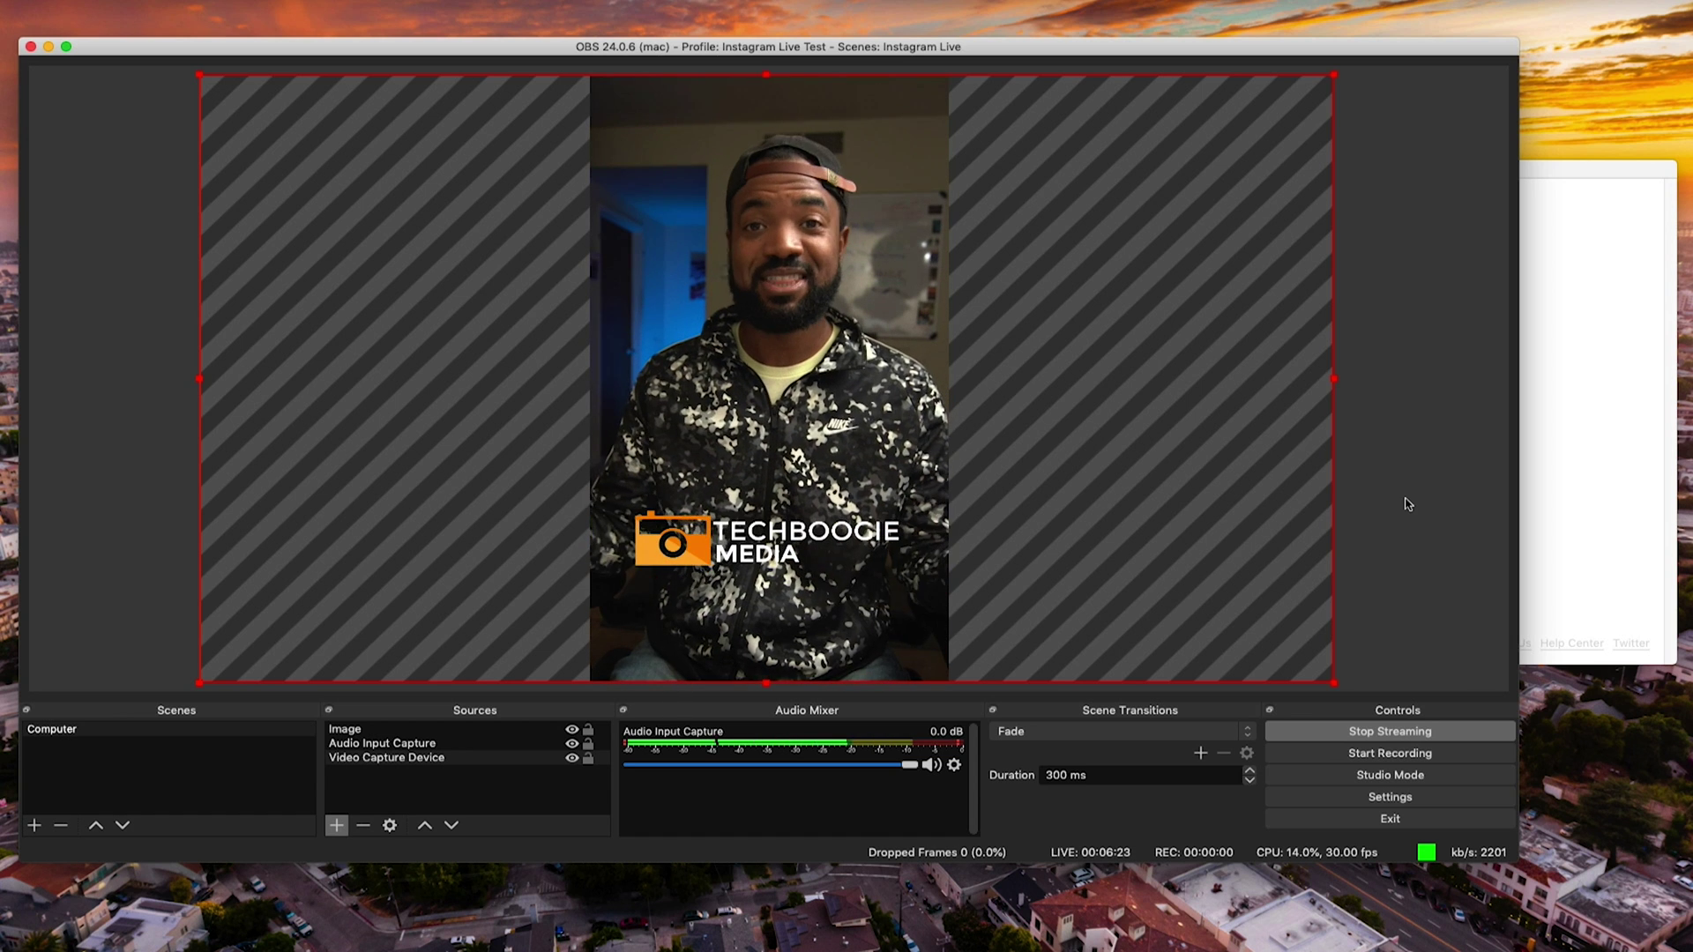
- Finish the Instagram live broadcast in Yellow Duck and stop streaming in OBS
{"action": "mouse_move", "coordinate": [1164, 943]}
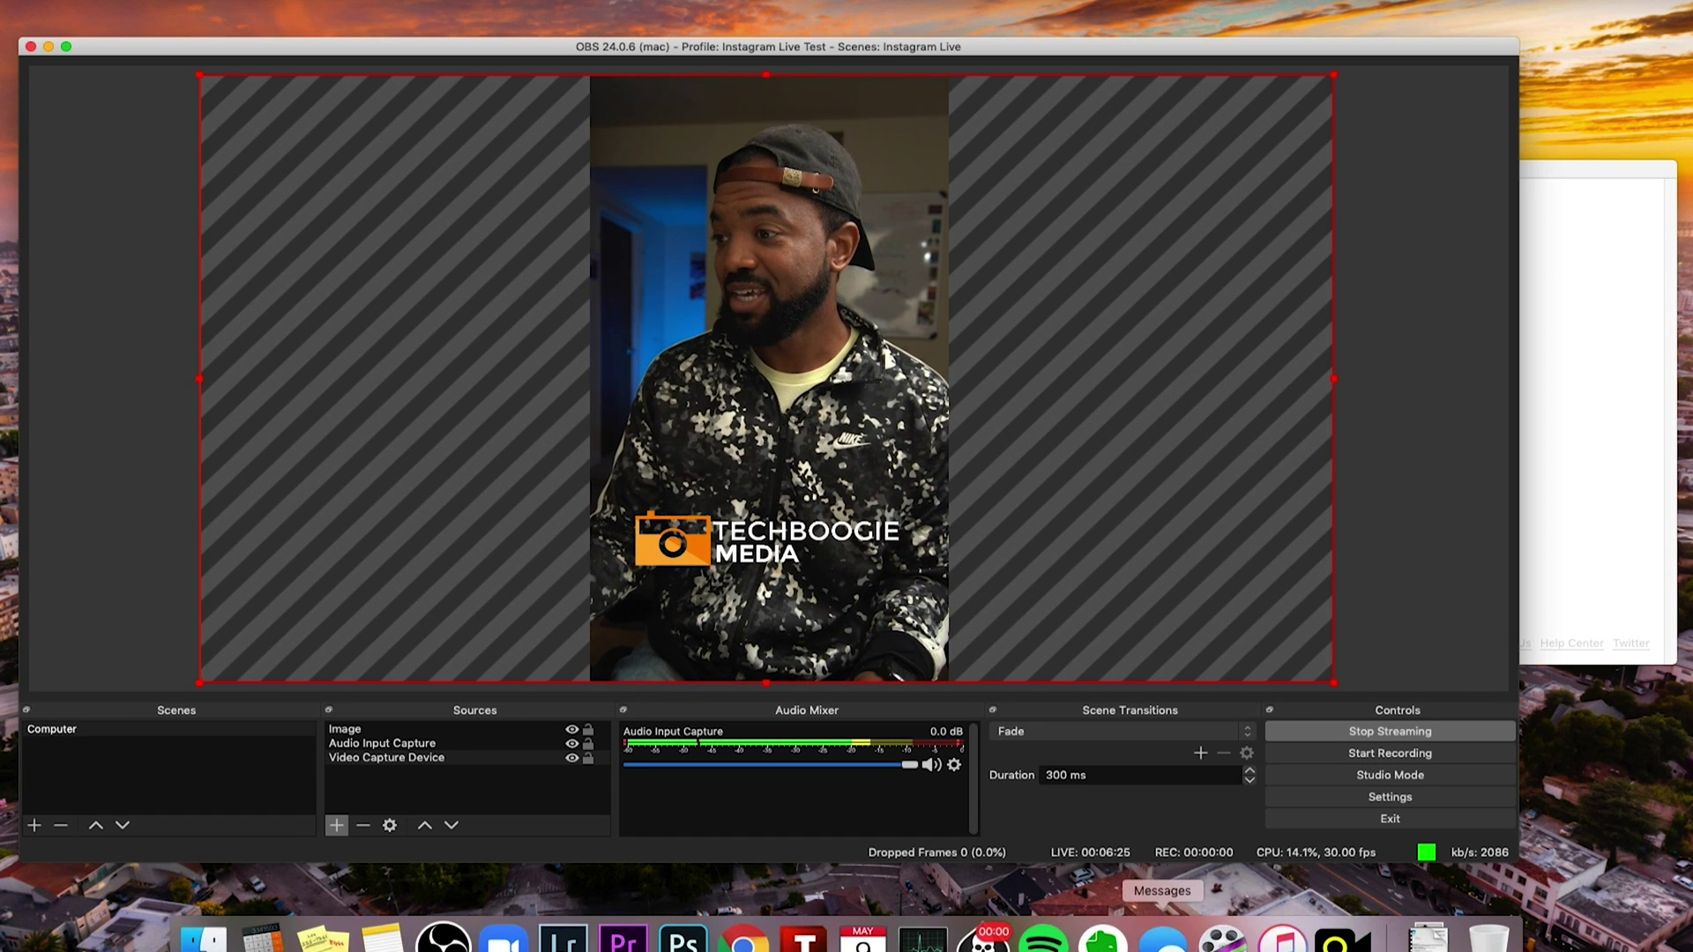
{"action": "left_click", "coordinate": [1337, 941]}
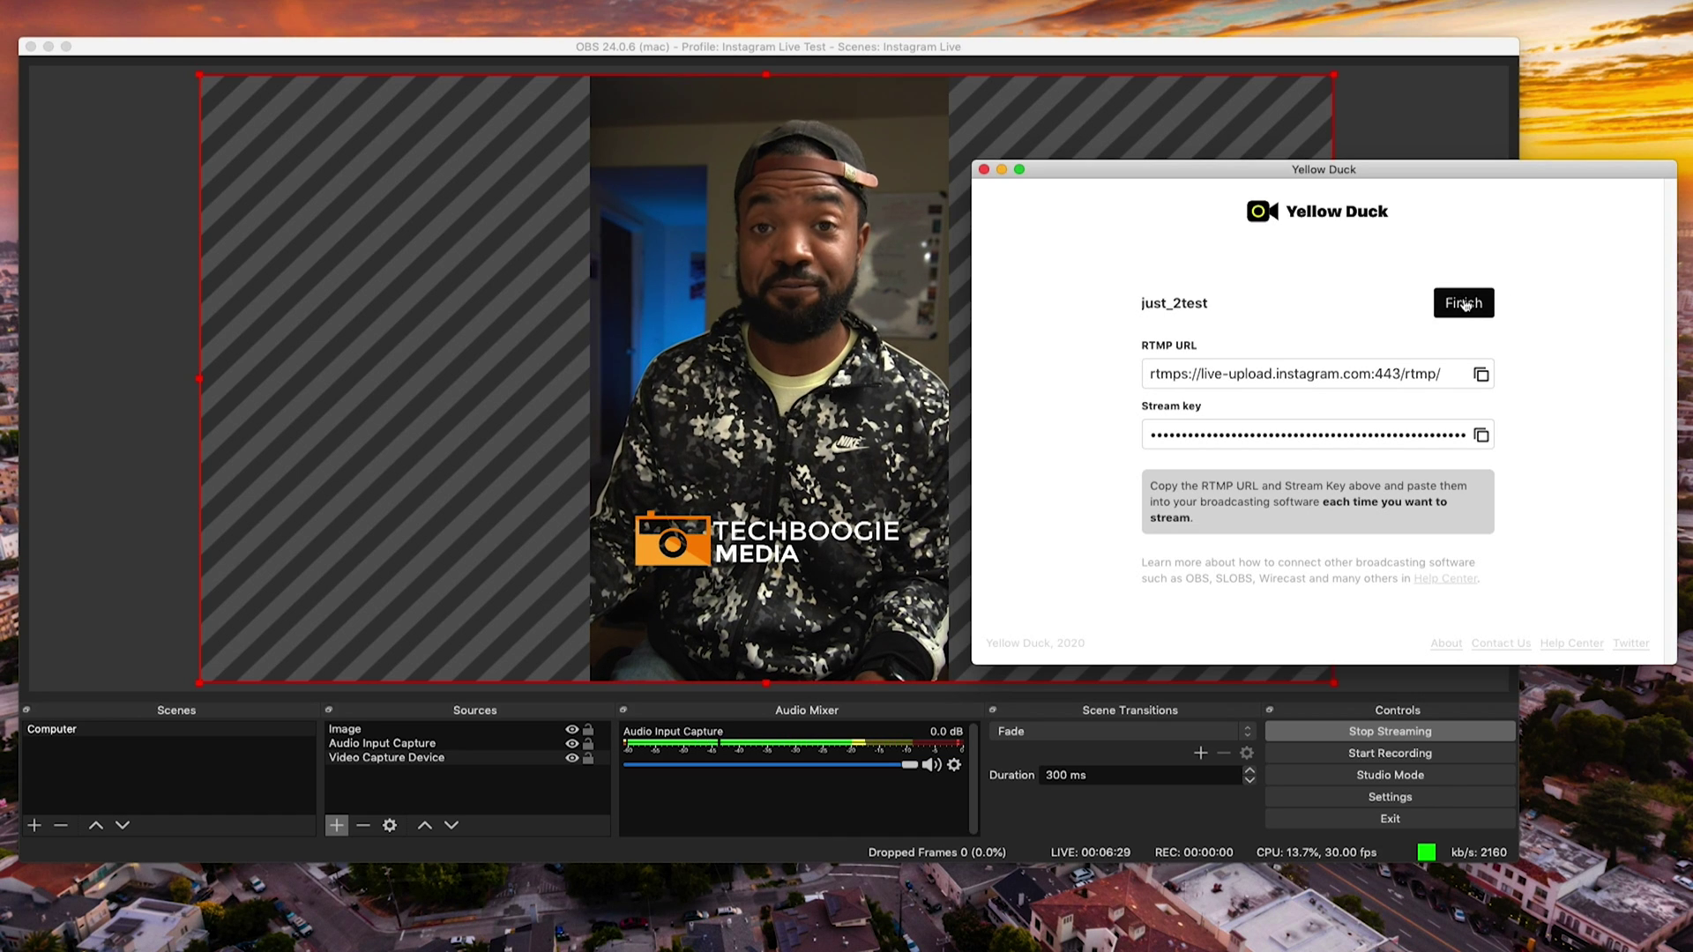
{"action": "left_click", "coordinate": [1464, 305]}
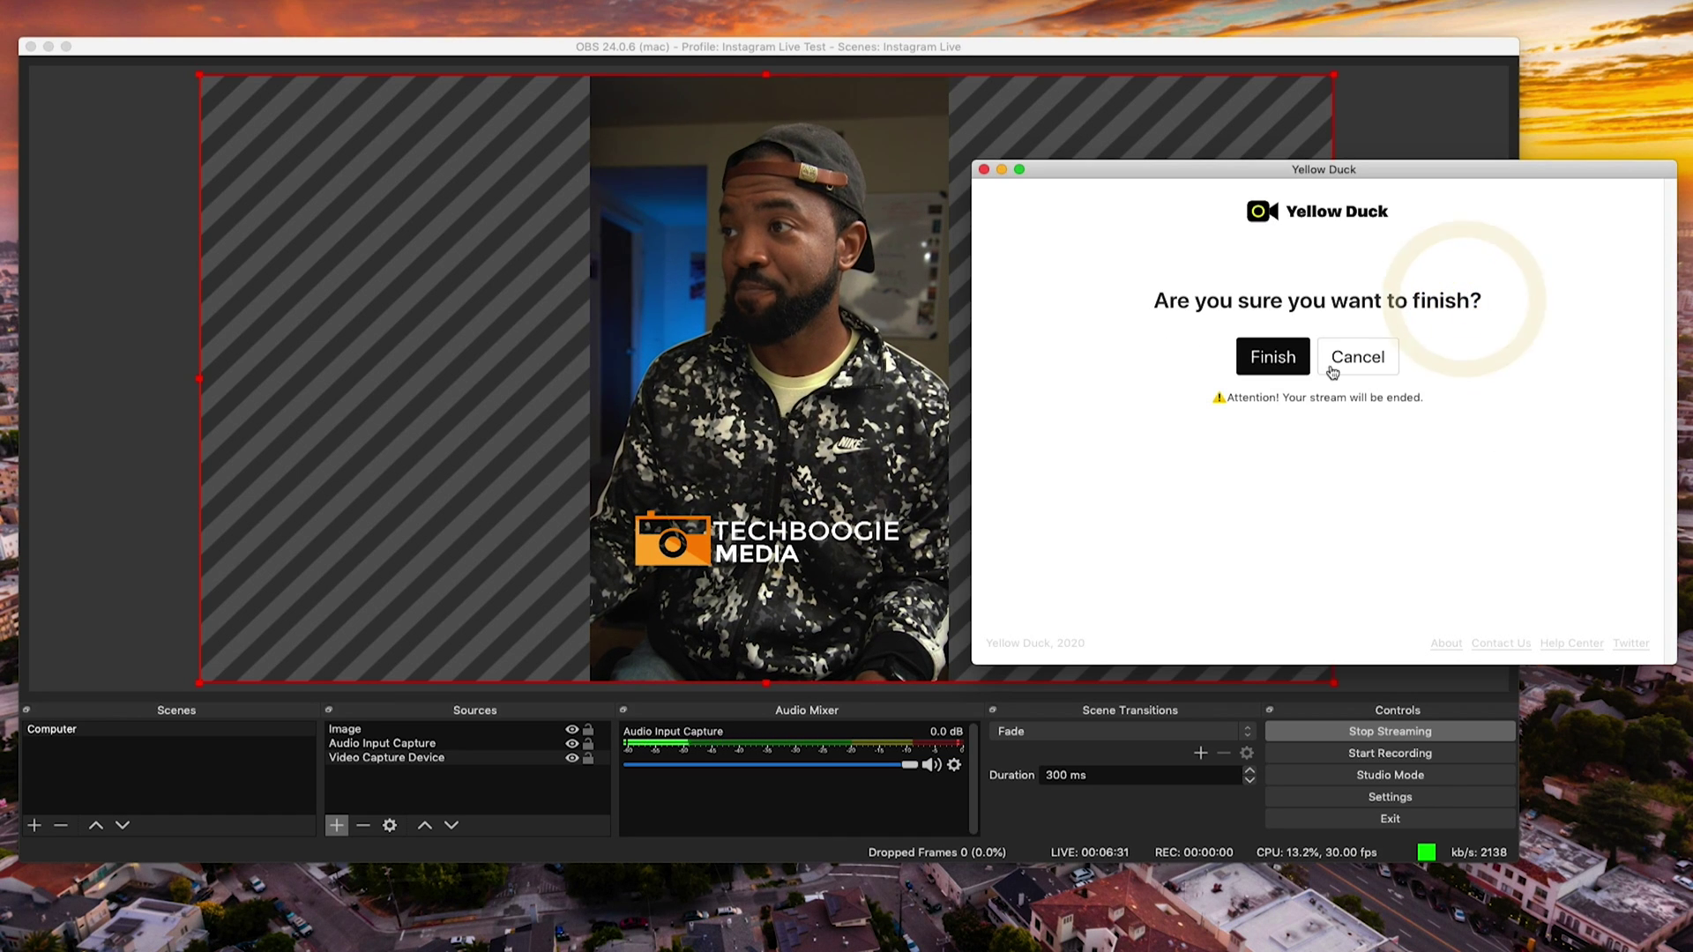
{"action": "left_click", "coordinate": [1267, 357]}
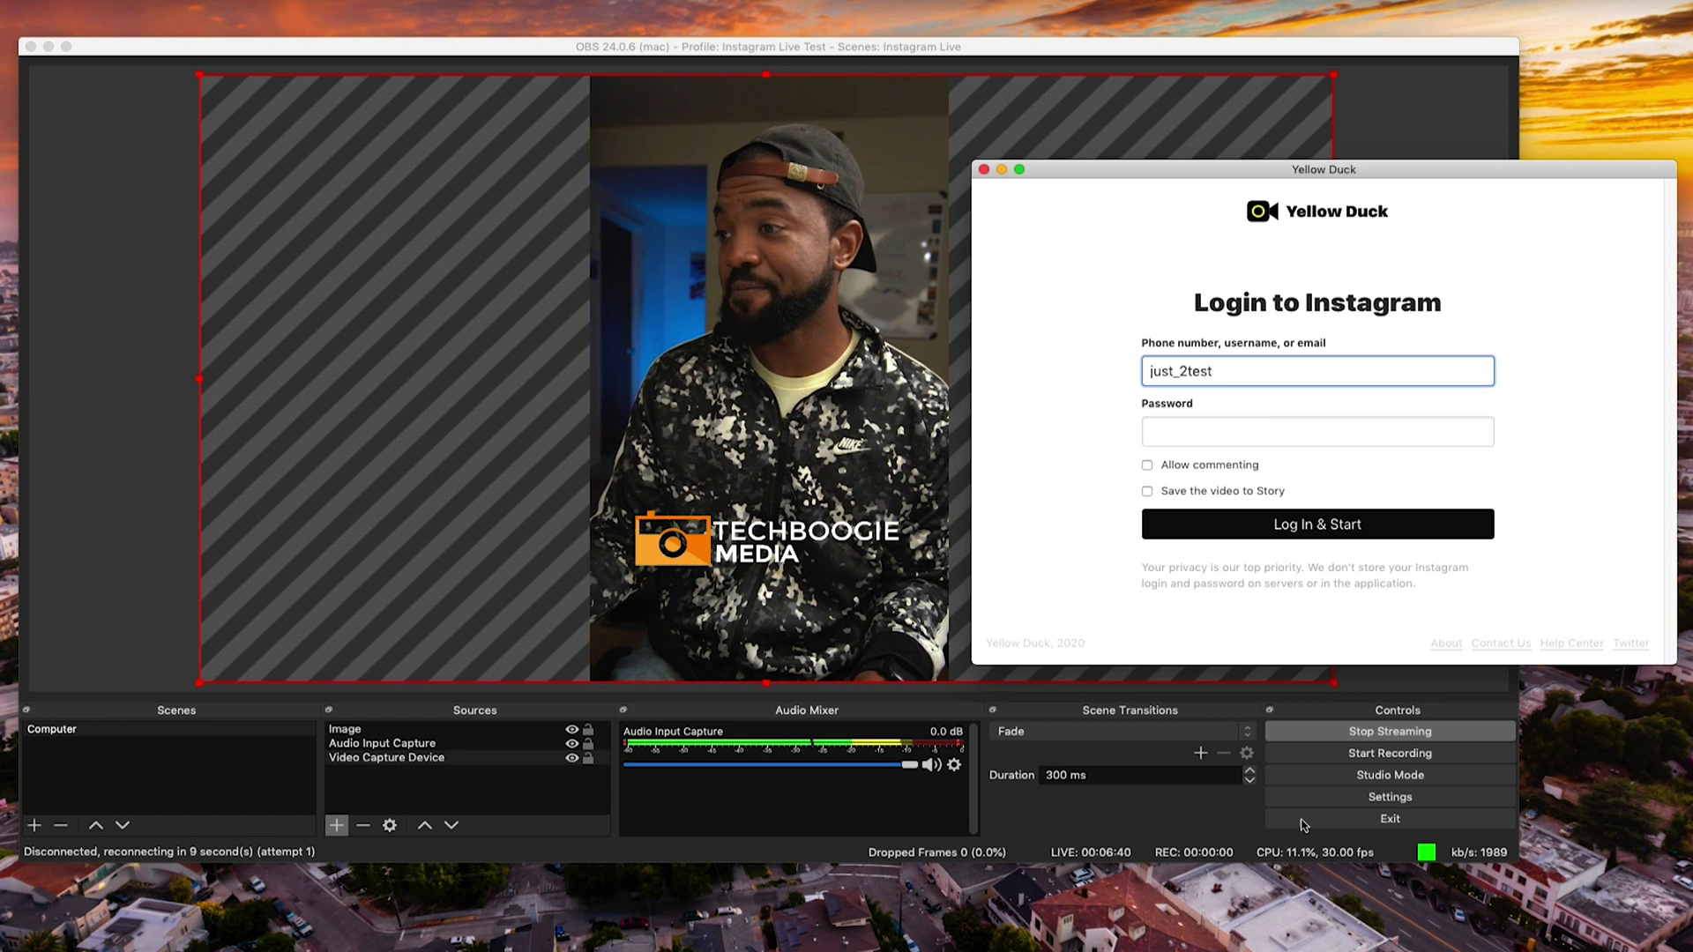
{"action": "left_click", "coordinate": [1163, 813]}
{"action": "left_click", "coordinate": [1373, 734]}
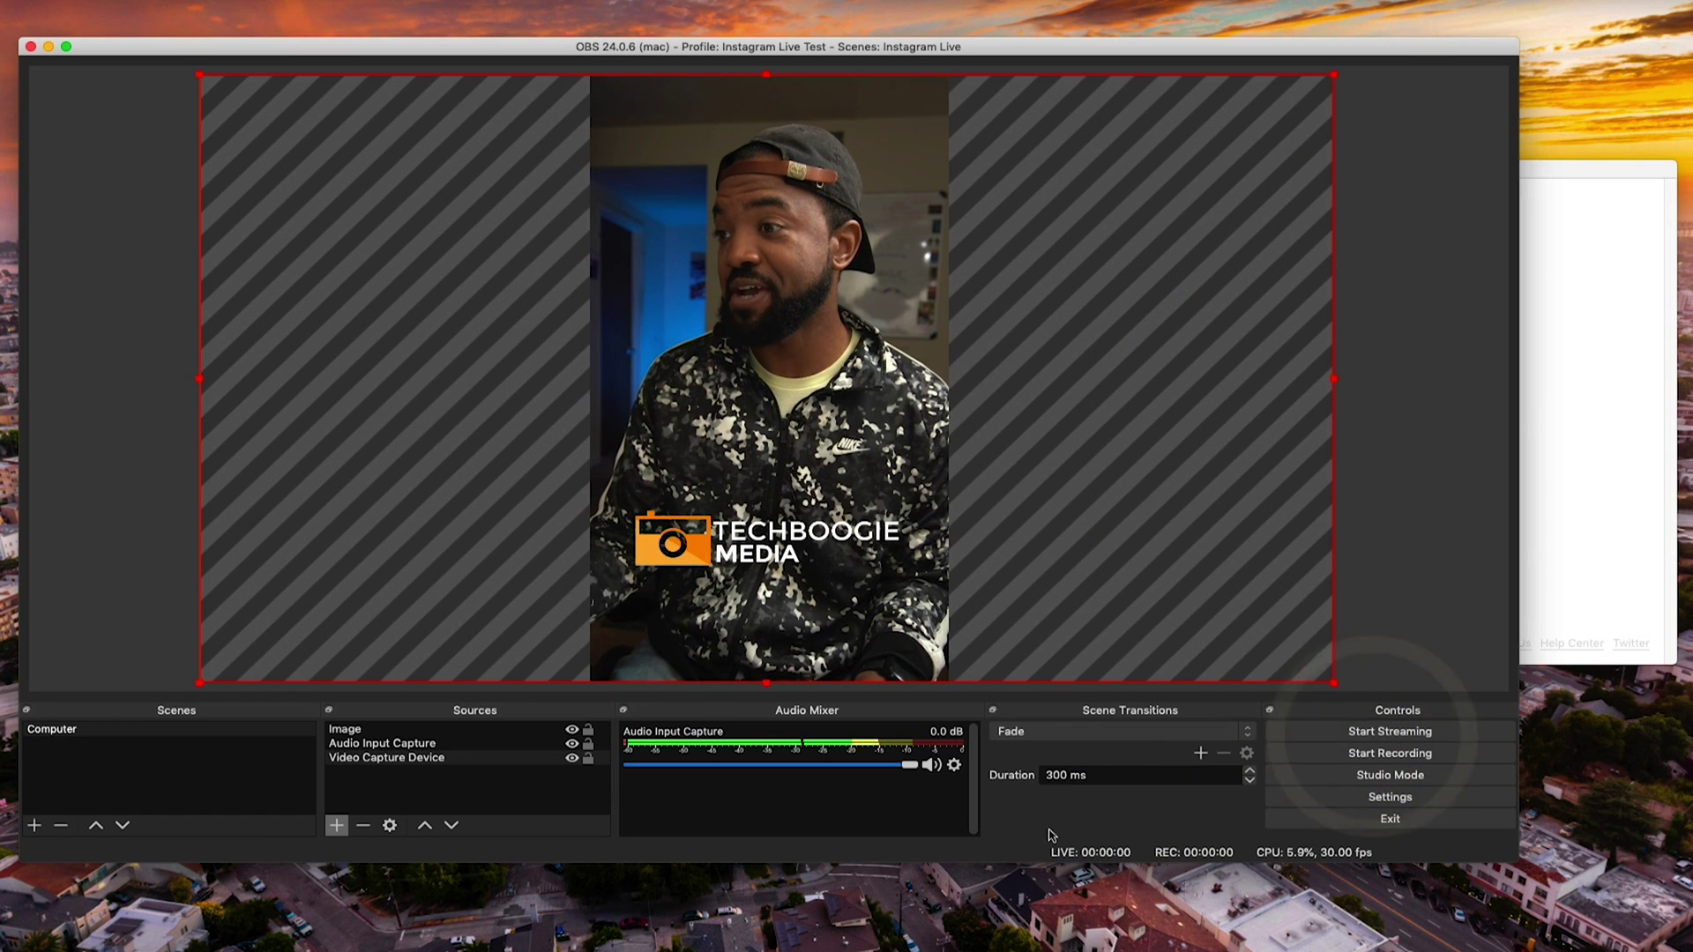